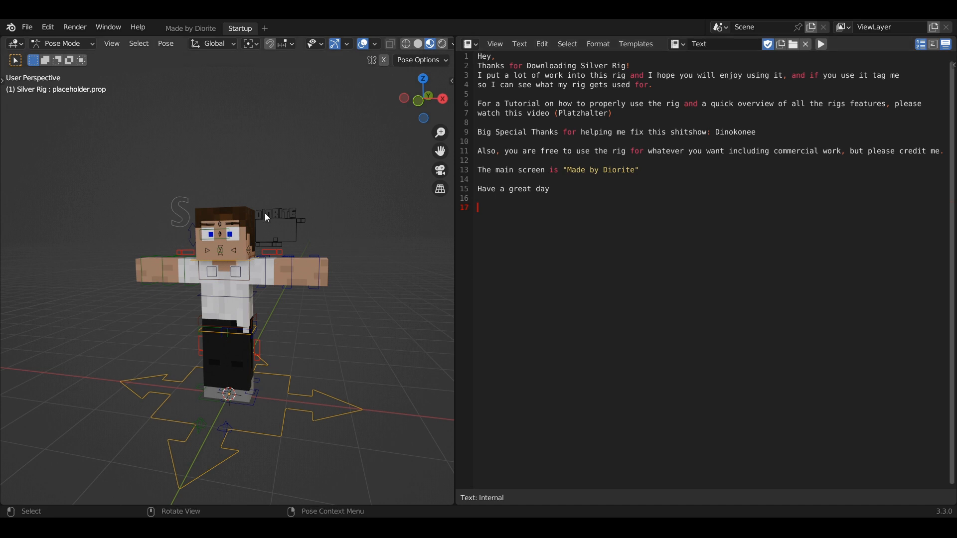
# - Switch to the Made by Diorite workspace and shrink the timeline to give the 3D viewport more height
pyautogui.click(188, 29)
pyautogui.moveTo(262, 198); pyautogui.dragTo(597, 133, button='middle')
pyautogui.scroll(3, 344, 279)
pyautogui.scroll(-4, 441, 304)
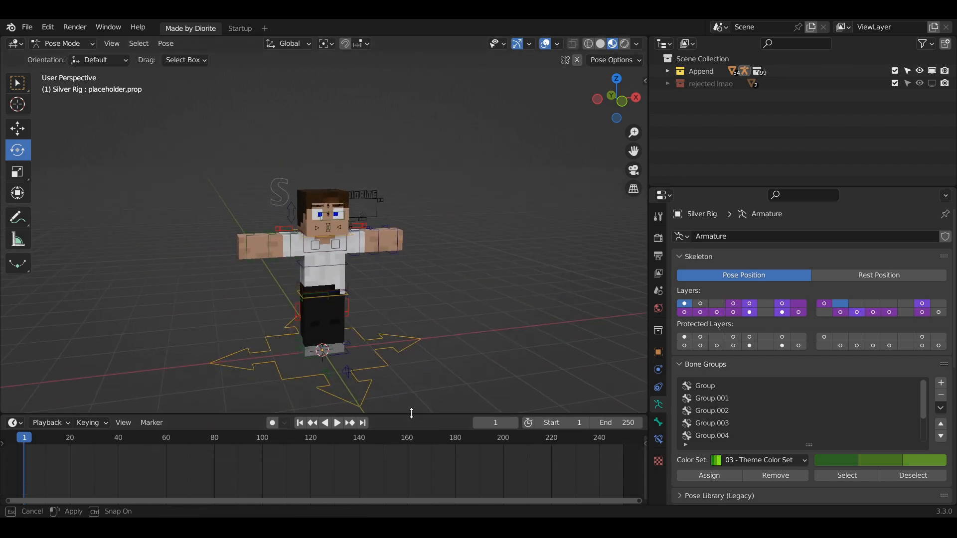
pyautogui.moveTo(399, 465); pyautogui.dragTo(401, 461)
# - Select the S-shaped property bone beside the head and show its custom properties in the sidebar
pyautogui.scroll(5, 408, 397)
pyautogui.scroll(4, 285, 232)
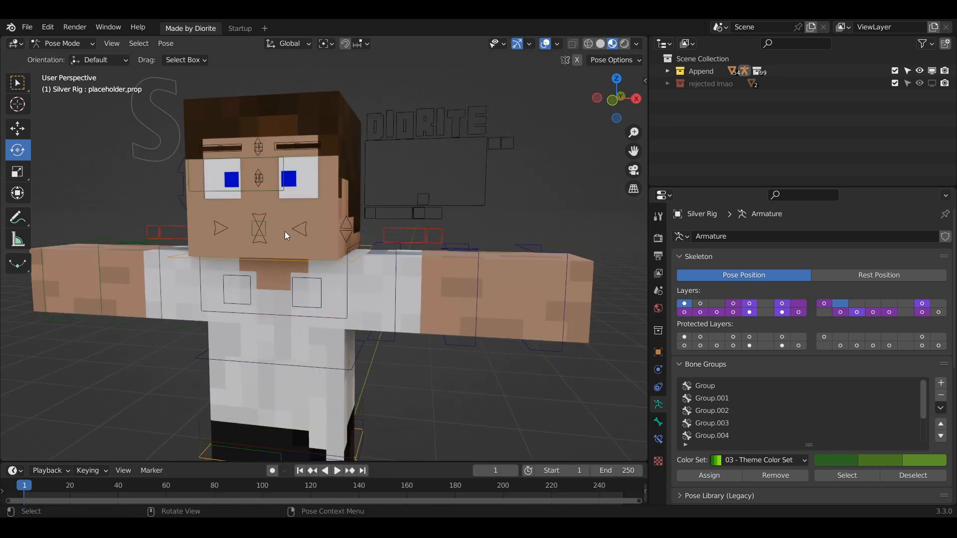
pyautogui.scroll(-2, 326, 226)
pyautogui.scroll(-2, 247, 171)
pyautogui.scroll(-3, 269, 189)
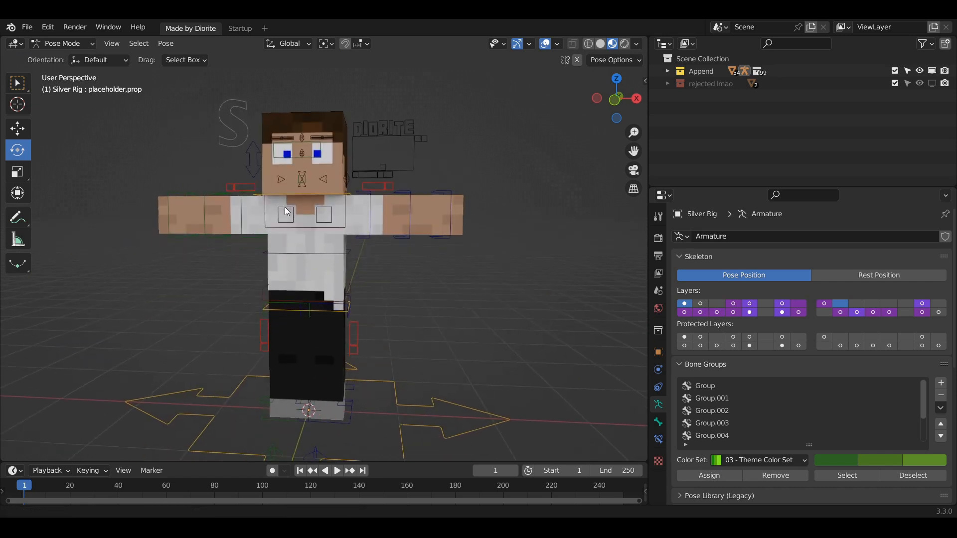
pyautogui.scroll(2, 255, 216)
pyautogui.scroll(1, 232, 171)
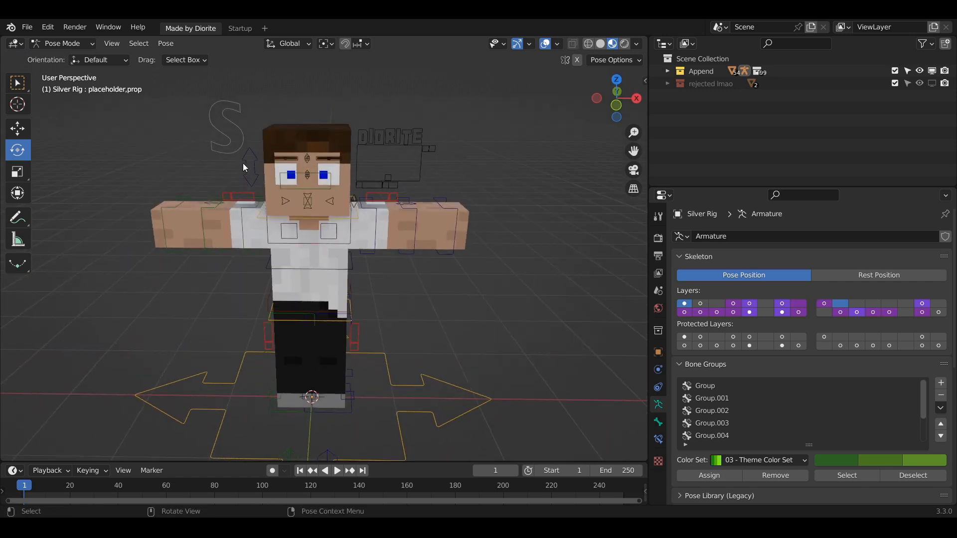
pyautogui.click(240, 129)
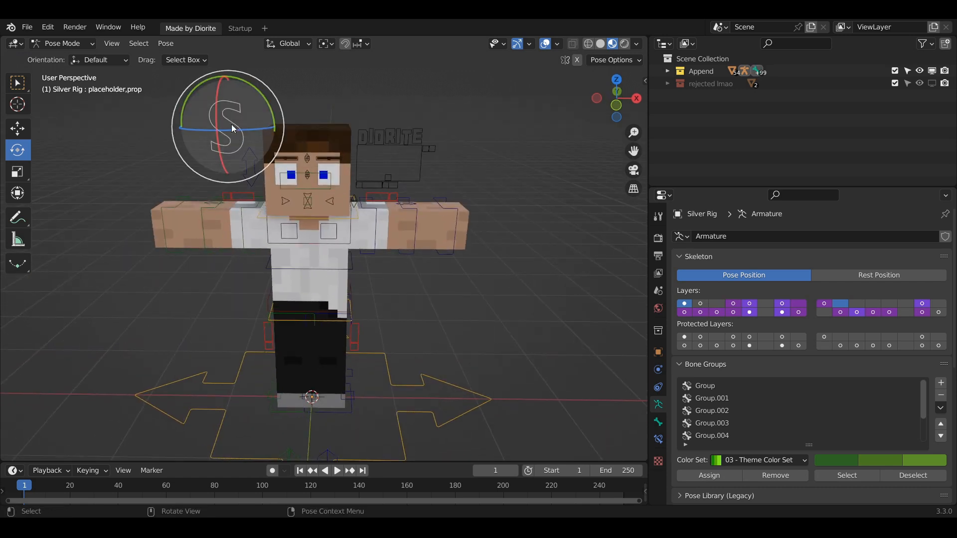
pyautogui.moveTo(231, 126); pyautogui.dragTo(238, 116, button='middle')
pyautogui.press('n')
pyautogui.scroll(1, 240, 127)
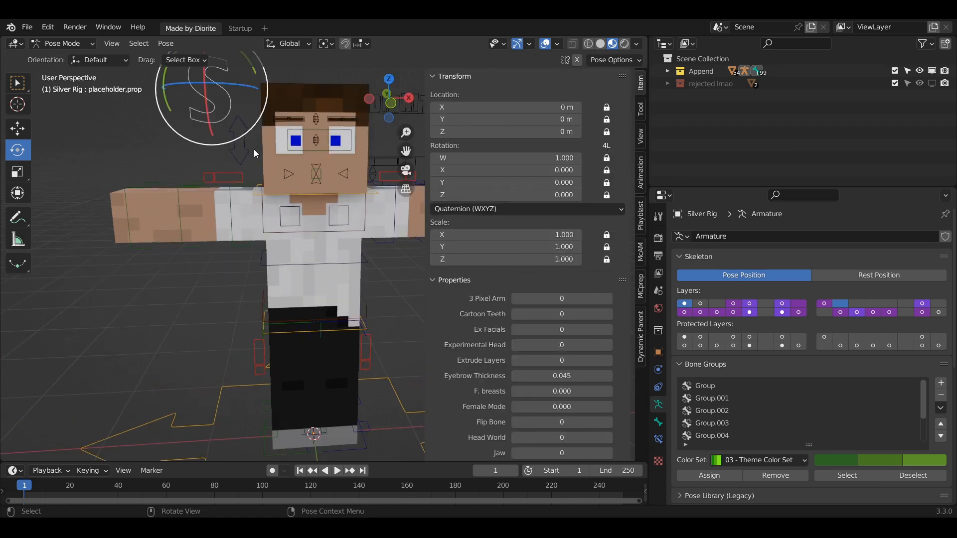
pyautogui.keyDown('shift'); pyautogui.moveTo(253, 148); pyautogui.dragTo(267, 223, button='middle'); pyautogui.keyUp('shift')
pyautogui.scroll(-2, 449, 208)
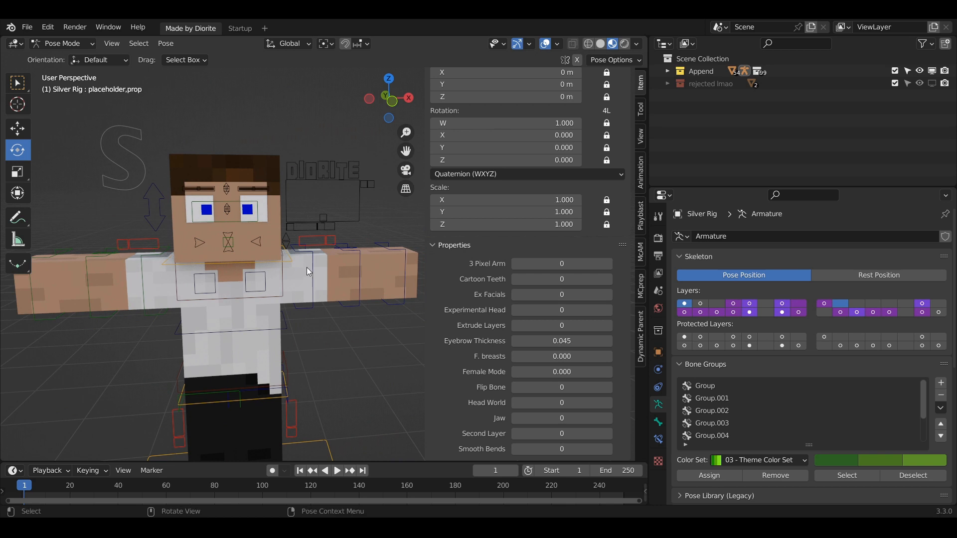
# - Try the 3 Pixel Arm property at 1 and return it to 0
pyautogui.moveTo(306, 267); pyautogui.dragTo(295, 268, button='middle')
pyautogui.moveTo(566, 260); pyautogui.dragTo(580, 260)
pyautogui.moveTo(313, 258); pyautogui.dragTo(302, 280, button='middle')
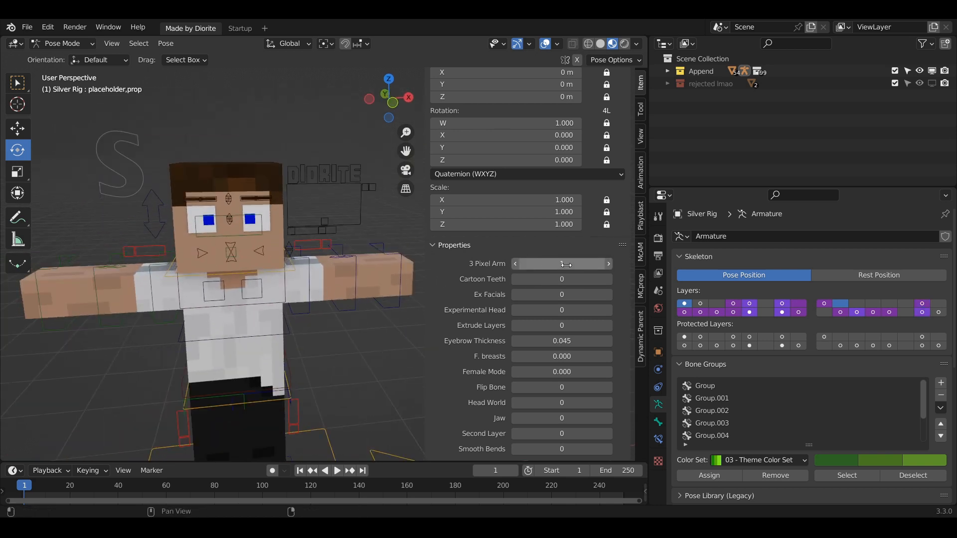
pyautogui.moveTo(545, 266); pyautogui.dragTo(528, 265)
# - Set Cartoon Teeth to 1, open the mouth with the Mouth.con bone, and reselect the S-shaped property bone
pyautogui.keyDown('shift'); pyautogui.moveTo(275, 239); pyautogui.dragTo(268, 261, button='middle'); pyautogui.keyUp('shift')
pyautogui.scroll(1, 297, 262)
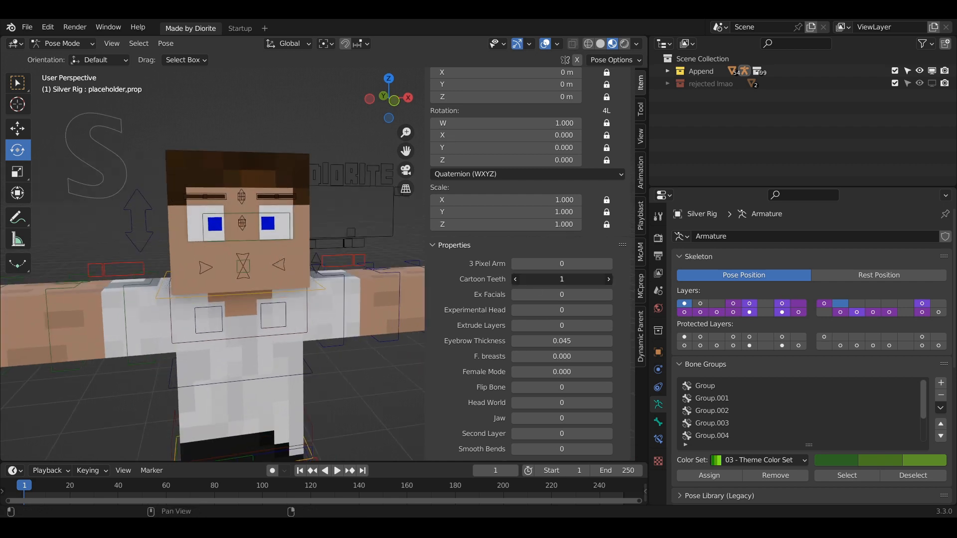
pyautogui.click(351, 232)
pyautogui.press('g')
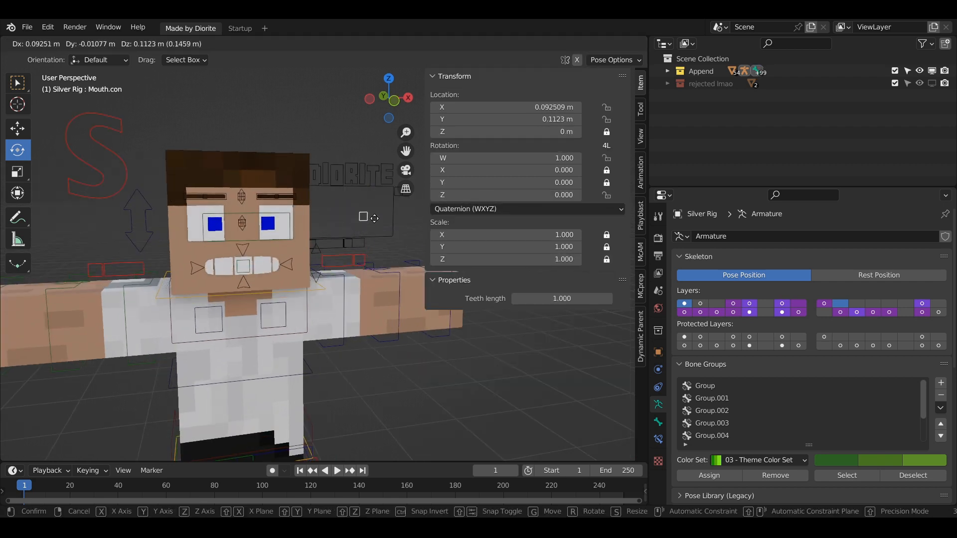
pyautogui.click(391, 212)
pyautogui.click(128, 172)
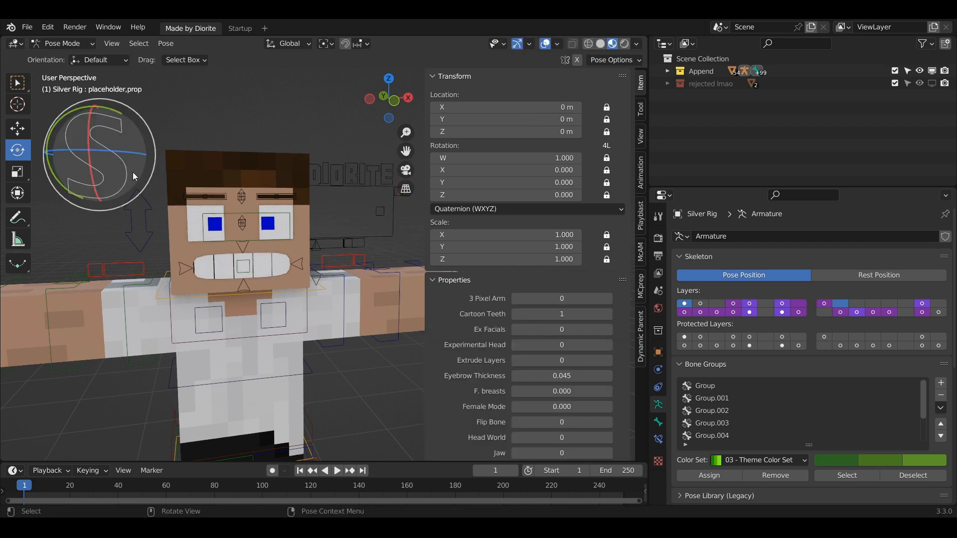
# - Set Cartoon Teeth back to 0 and reset the Mouth.con bone so the mouth closes
pyautogui.moveTo(560, 313); pyautogui.dragTo(518, 304)
pyautogui.moveTo(591, 310)
pyautogui.mouseDown()
pyautogui.moveTo(606, 309)
pyautogui.moveTo(583, 309)
pyautogui.mouseUp()
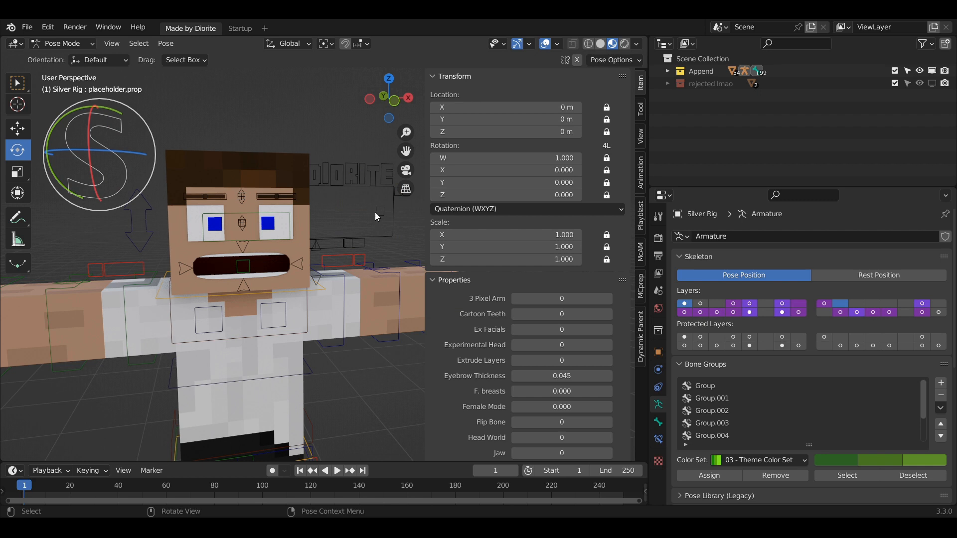
pyautogui.click(376, 211)
pyautogui.click(88, 143)
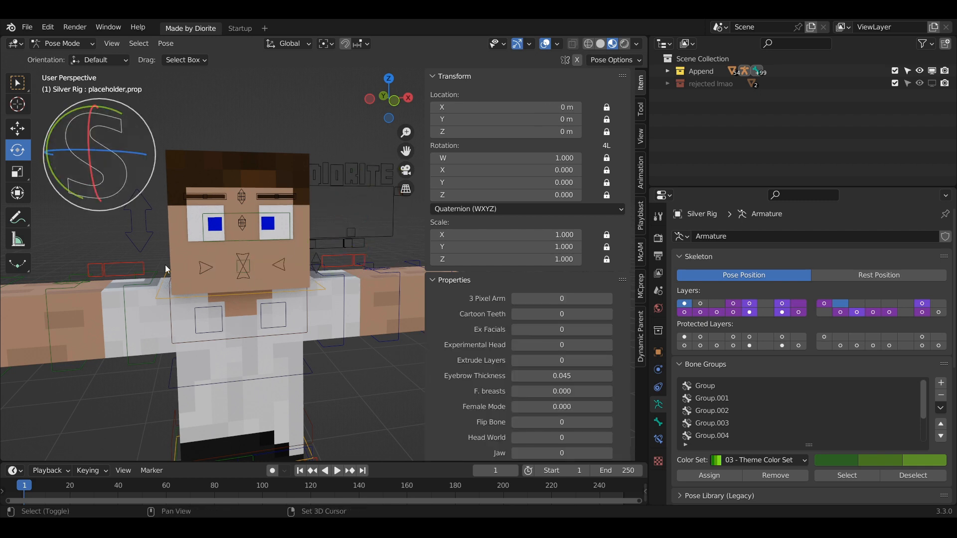
# - Set Ex Facials to 1 and select the lower eyelid controls of the character's right eye
pyautogui.keyDown('shift'); pyautogui.moveTo(166, 264); pyautogui.dragTo(187, 218, button='middle'); pyautogui.keyUp('shift')
pyautogui.moveTo(543, 331); pyautogui.dragTo(554, 332)
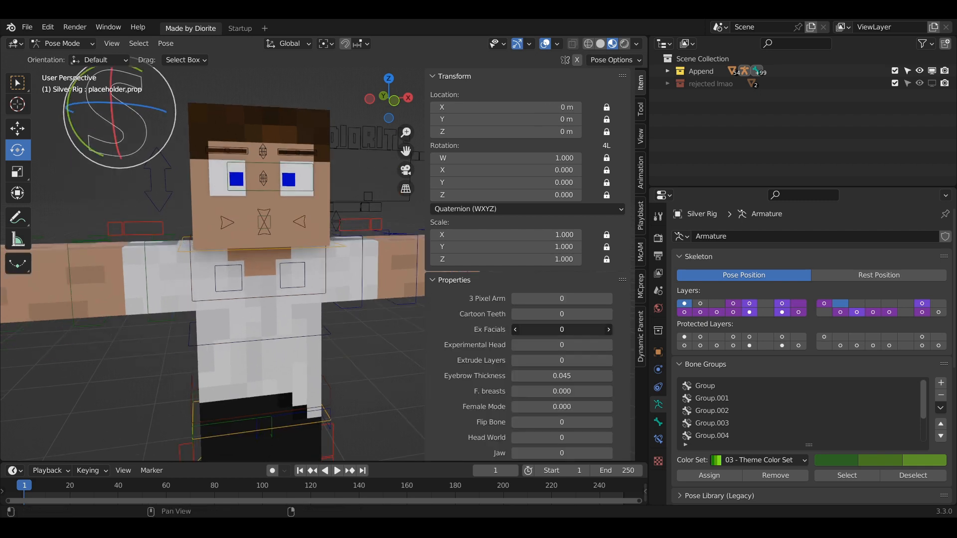
pyautogui.scroll(4, 203, 221)
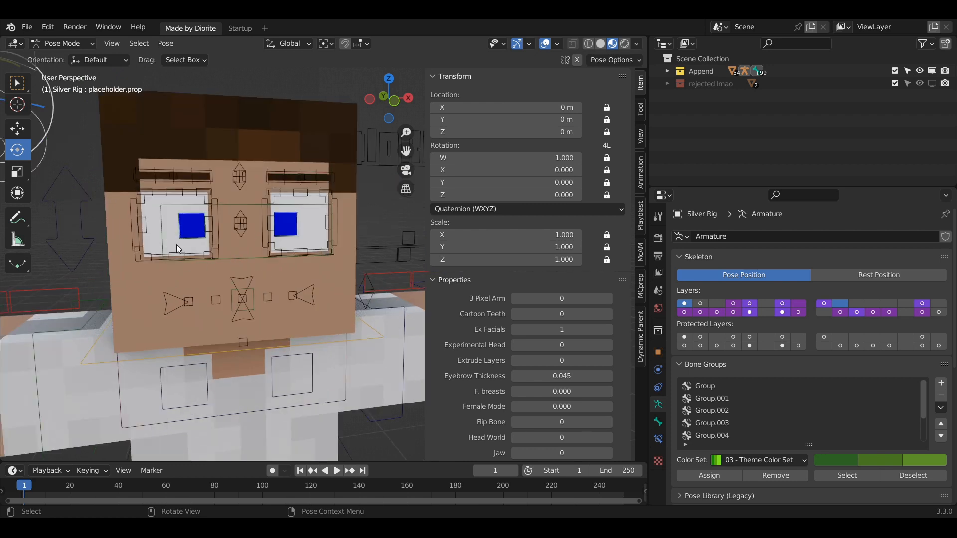
pyautogui.click(177, 244)
pyautogui.click(219, 292)
pyautogui.press('g')
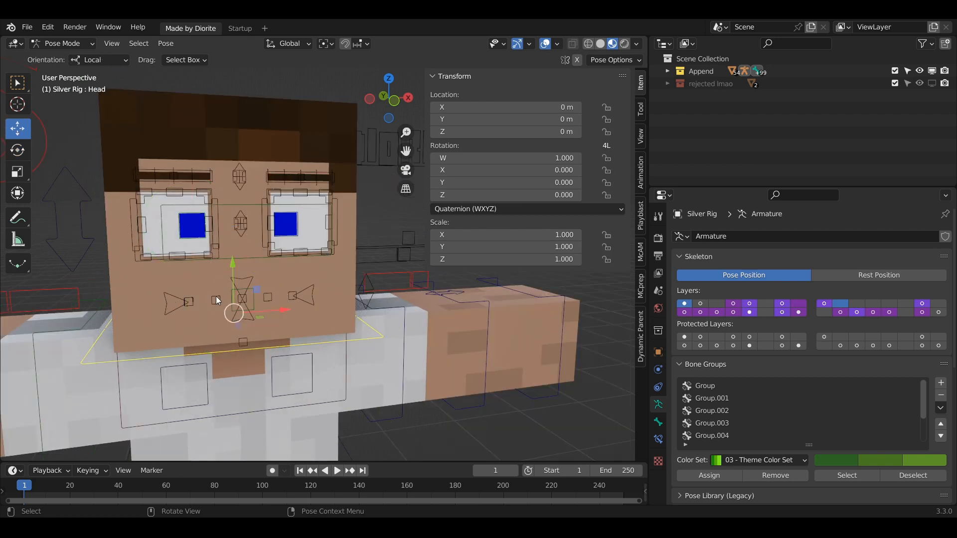
pyautogui.click(215, 300)
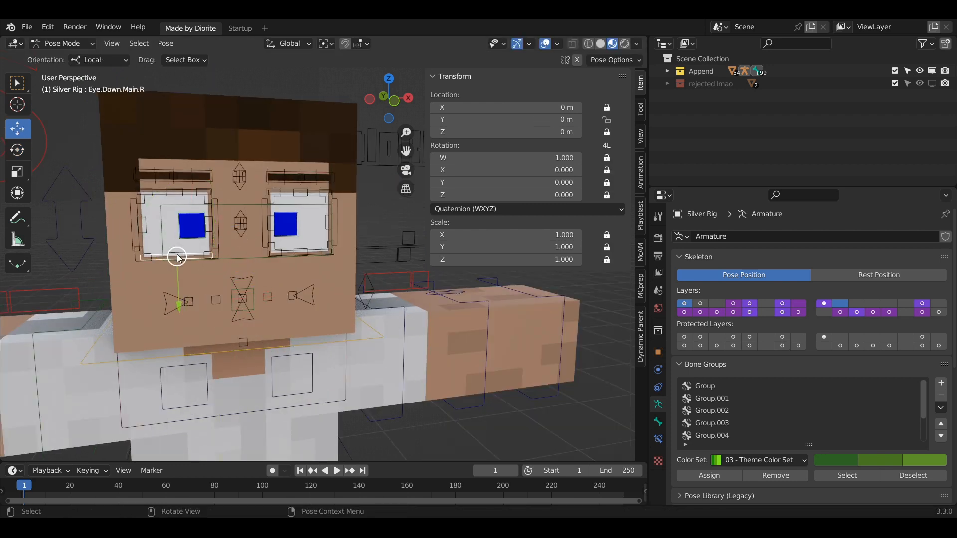
# - Reselect the S-shaped property bone and set Ex Facials to 0
pyautogui.scroll(-4, 130, 178)
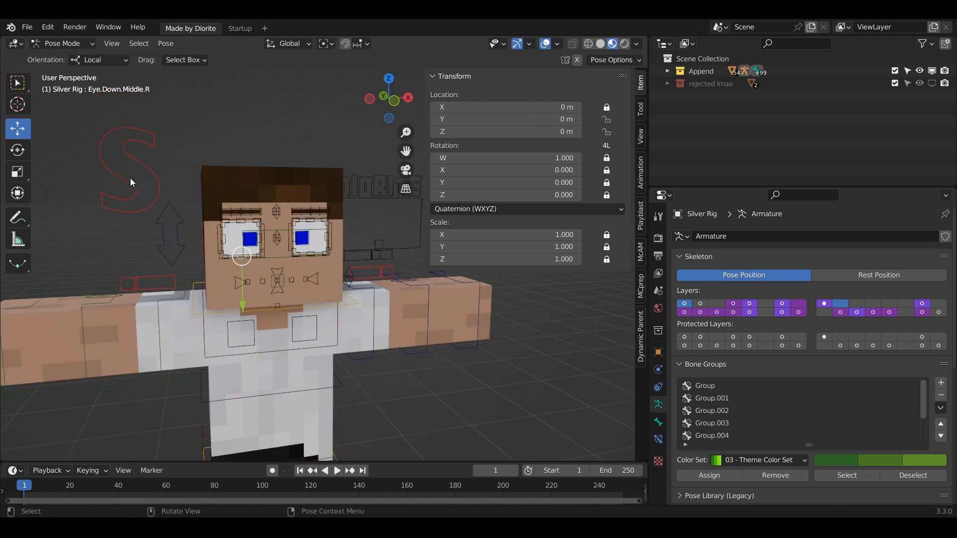
pyautogui.click(130, 178)
pyautogui.moveTo(558, 329); pyautogui.dragTo(418, 328)
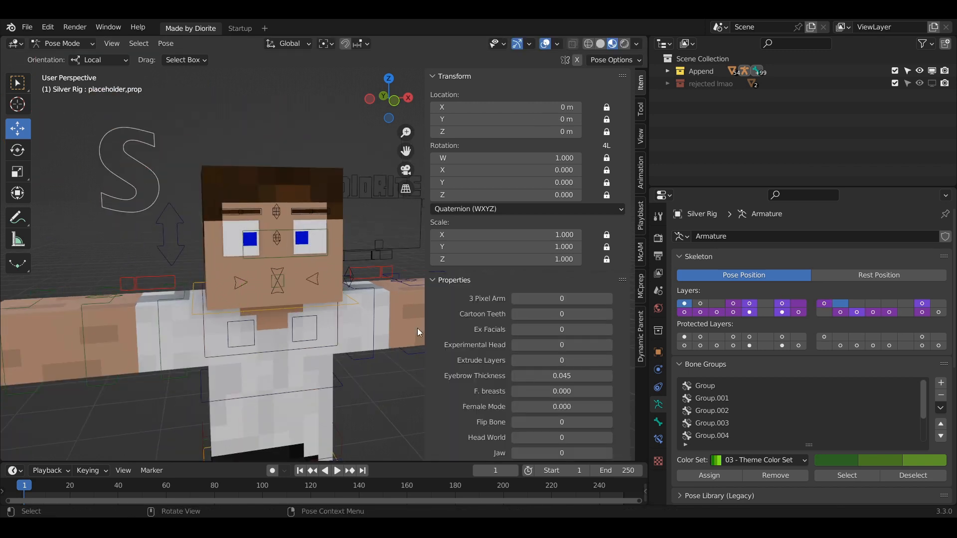
pyautogui.scroll(-2, 540, 345)
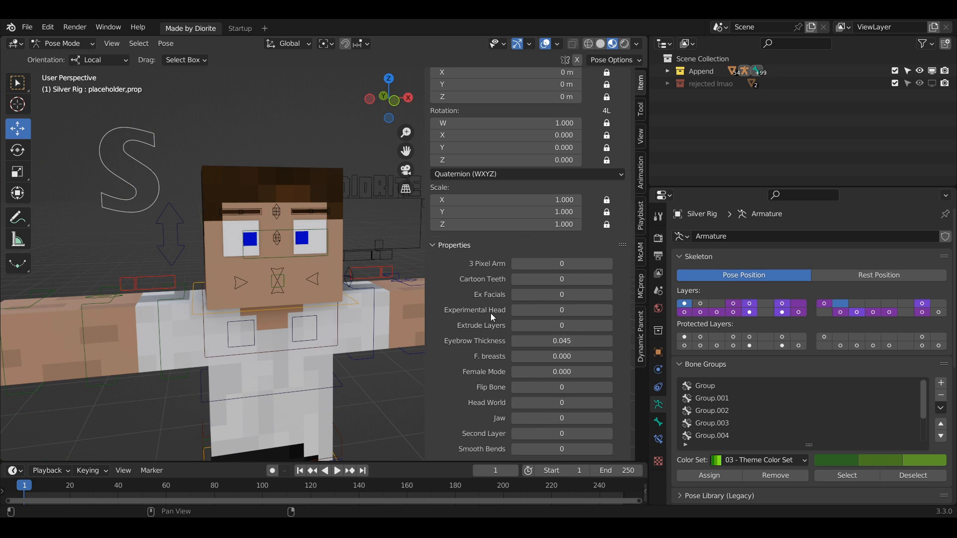
# - Open the mouth by moving the Mouth.con bone up and outward on the facial control board
pyautogui.moveTo(373, 285); pyautogui.dragTo(366, 252, button='middle')
pyautogui.click(367, 246)
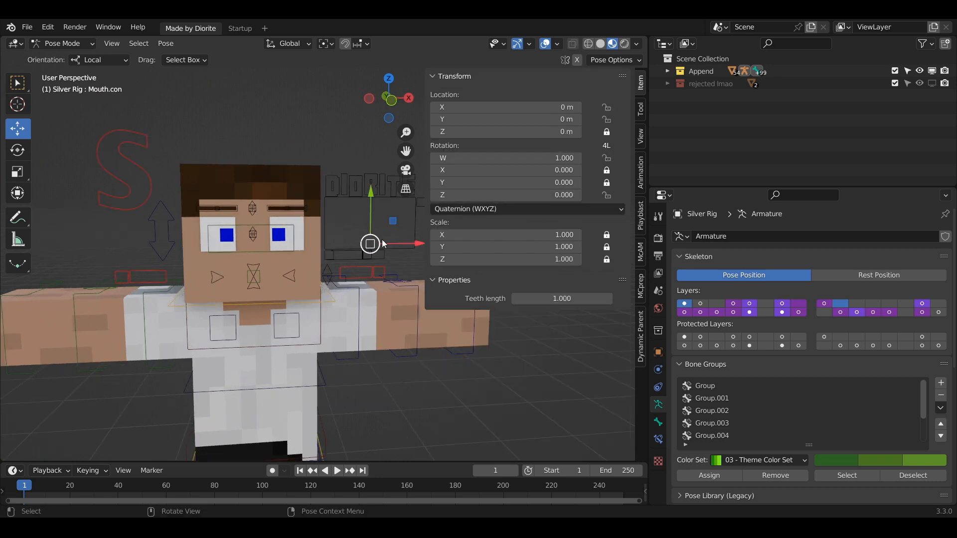
pyautogui.press('g')
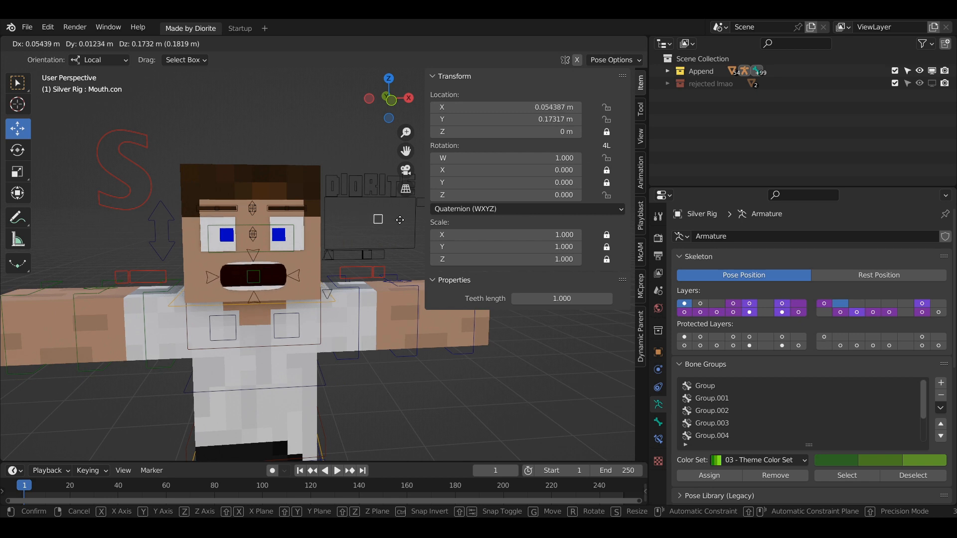
pyautogui.click(401, 220)
# - Hide the sidebar and widen the mouth opening further with the Mouth.con bone
pyautogui.press('n')
pyautogui.scroll(1, 334, 262)
pyautogui.moveTo(332, 262); pyautogui.dragTo(361, 244, button='middle')
pyautogui.press('g')
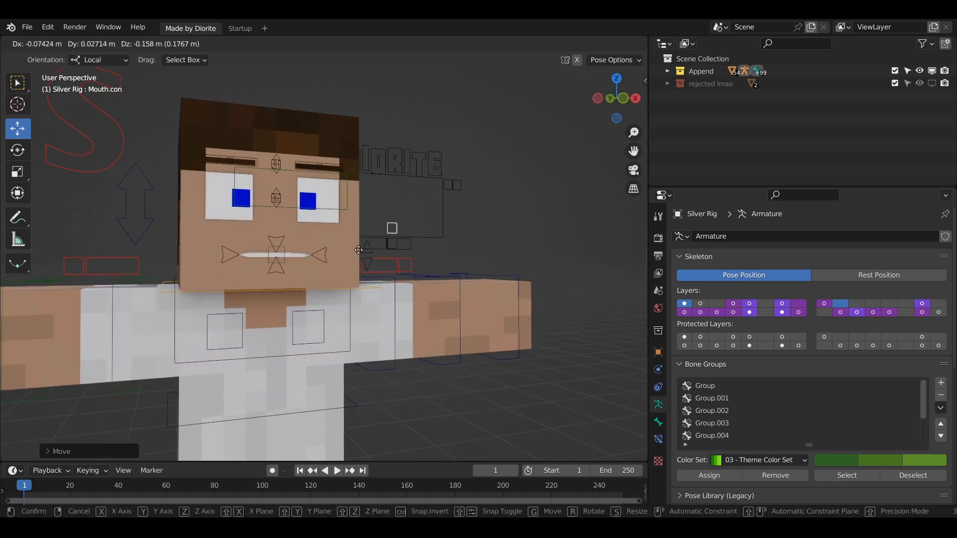
pyautogui.click(378, 225)
# - Try shifting the whole mouth across the face with the Mouth Main.con bone
pyautogui.click(276, 255)
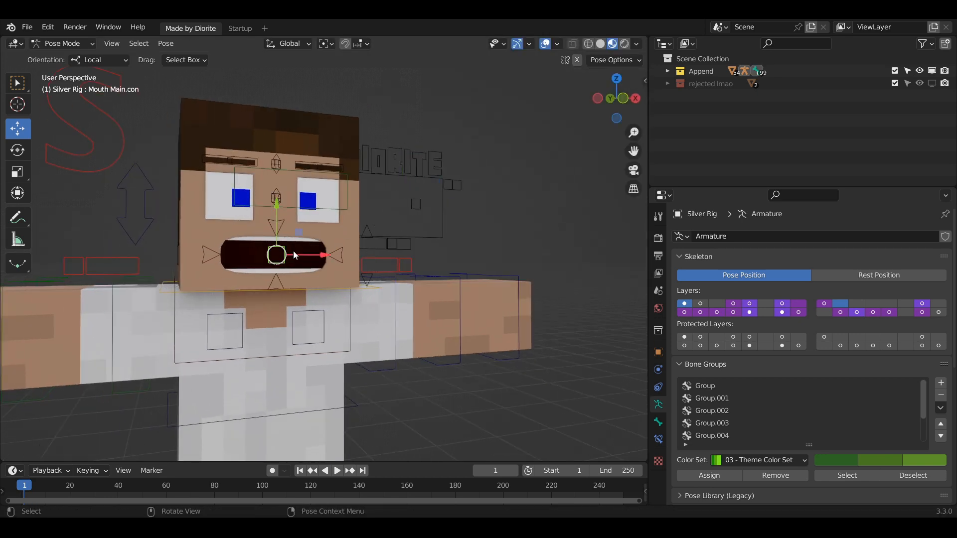
pyautogui.press('g')
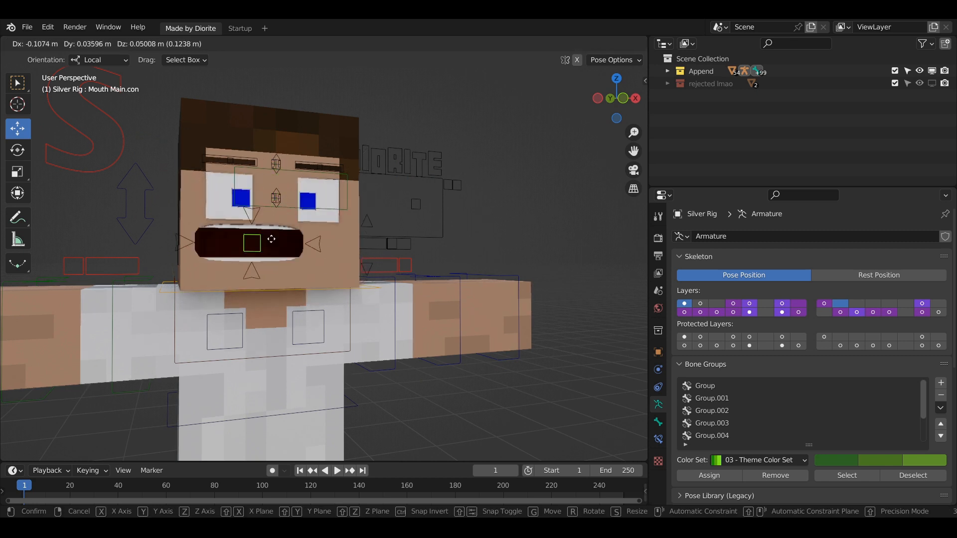
pyautogui.click(307, 217)
# - Select the S-shaped property bone and briefly check its custom properties in the sidebar
pyautogui.moveTo(307, 218); pyautogui.dragTo(297, 222, button='middle')
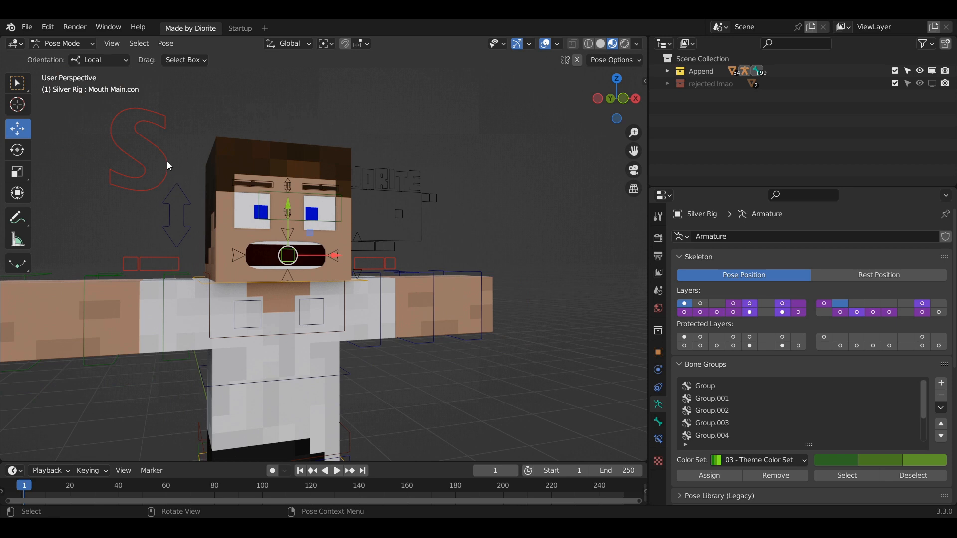
pyautogui.press('n')
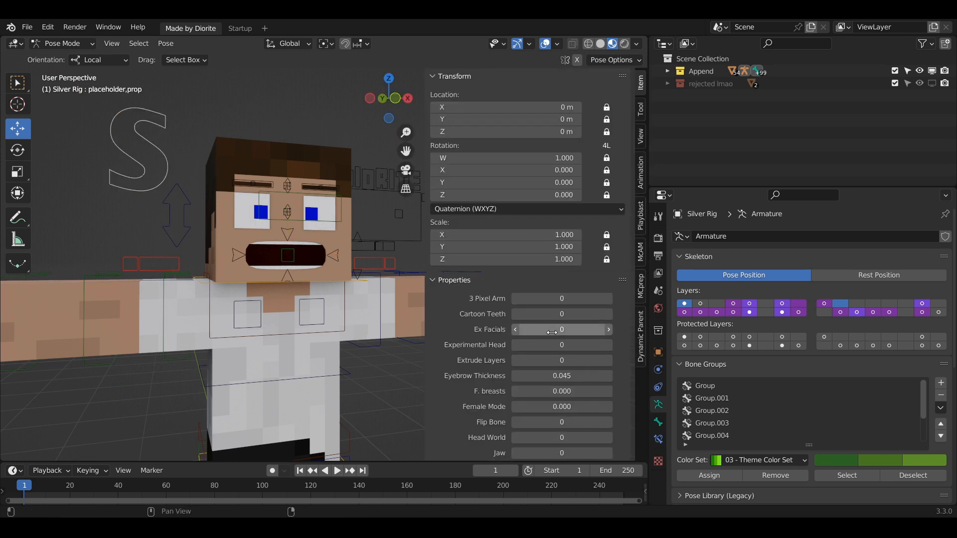
pyautogui.press('n')
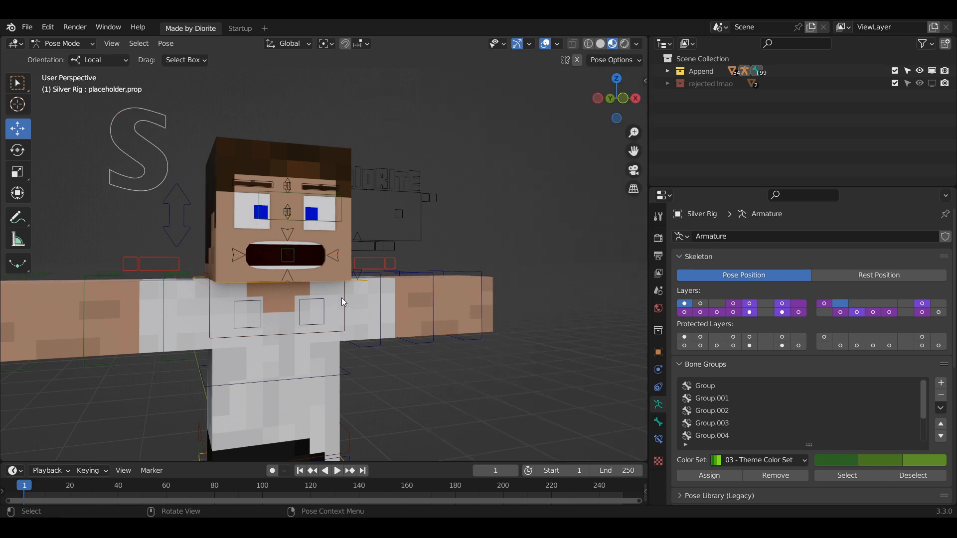
pyautogui.scroll(2, 348, 292)
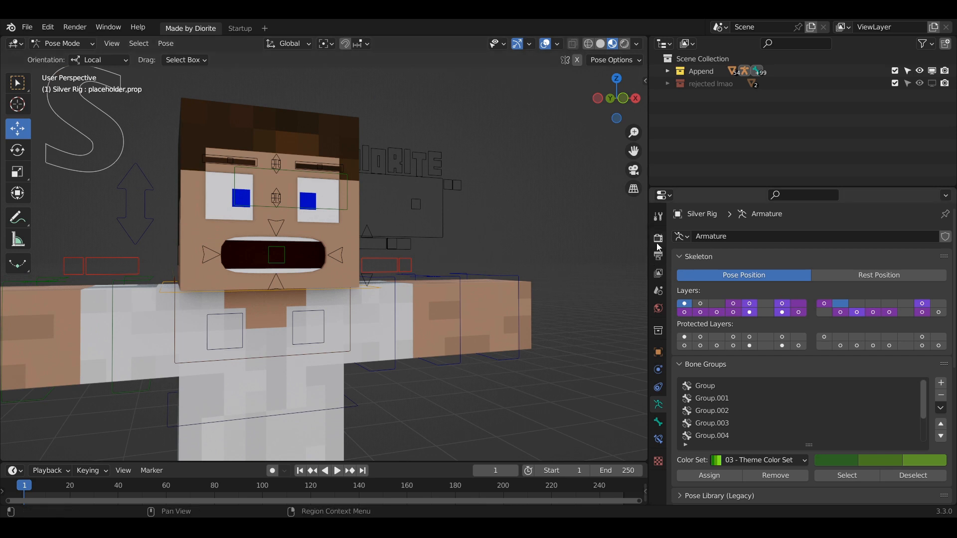
# - Try moving the whole mouth up over the eyes and forehead with the Mouth Main.con bone
pyautogui.click(285, 253)
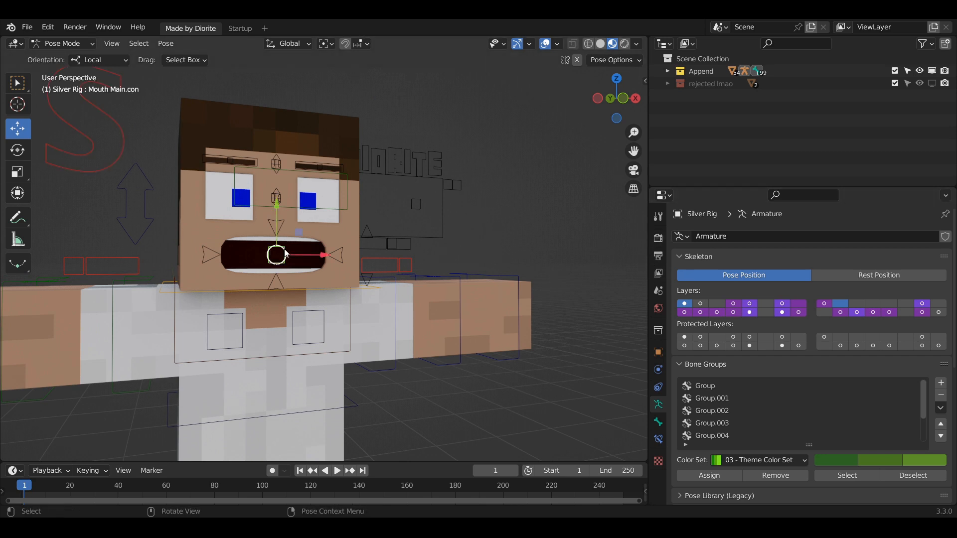
pyautogui.press('g')
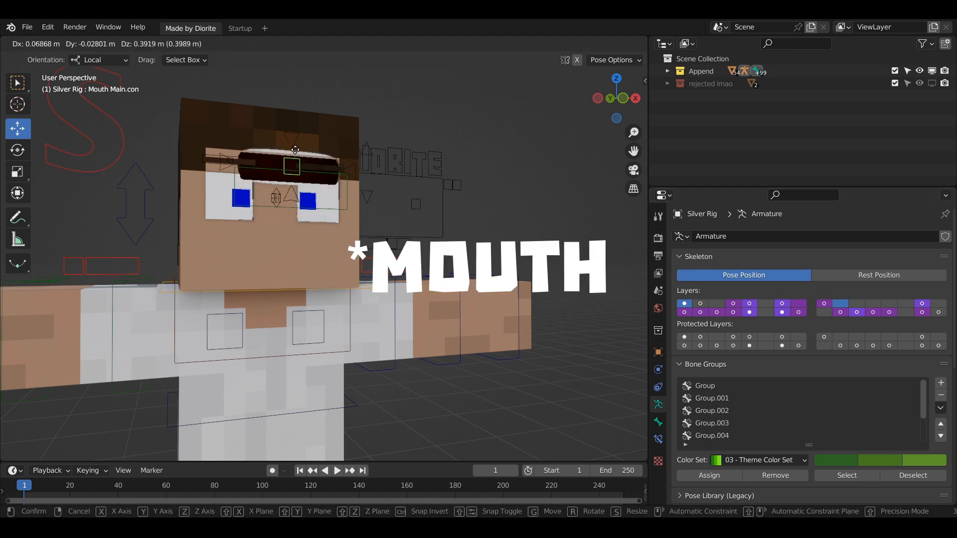
pyautogui.rightClick(268, 210)
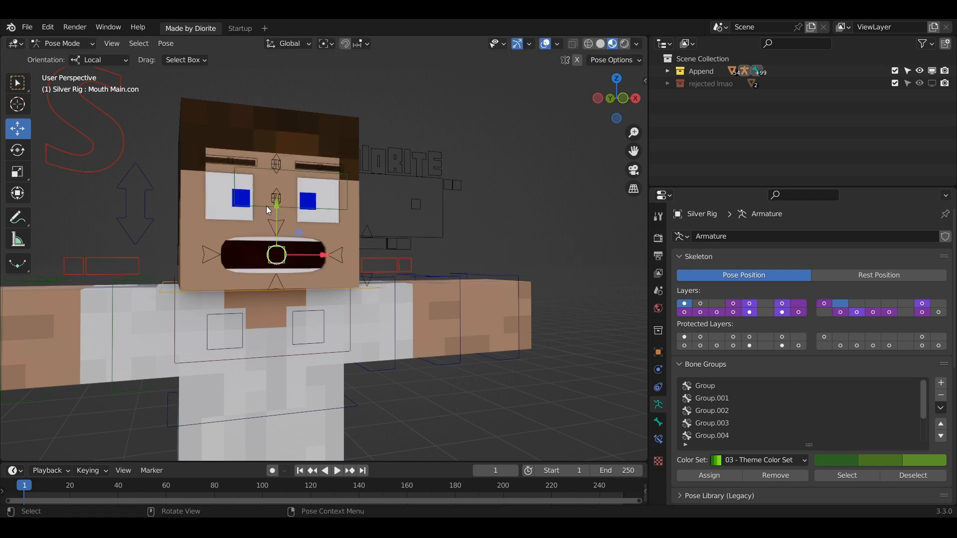
# - Set the viewport Max Subdivision under Simplify in the render properties to 0
pyautogui.click(658, 238)
pyautogui.scroll(-10, 867, 384)
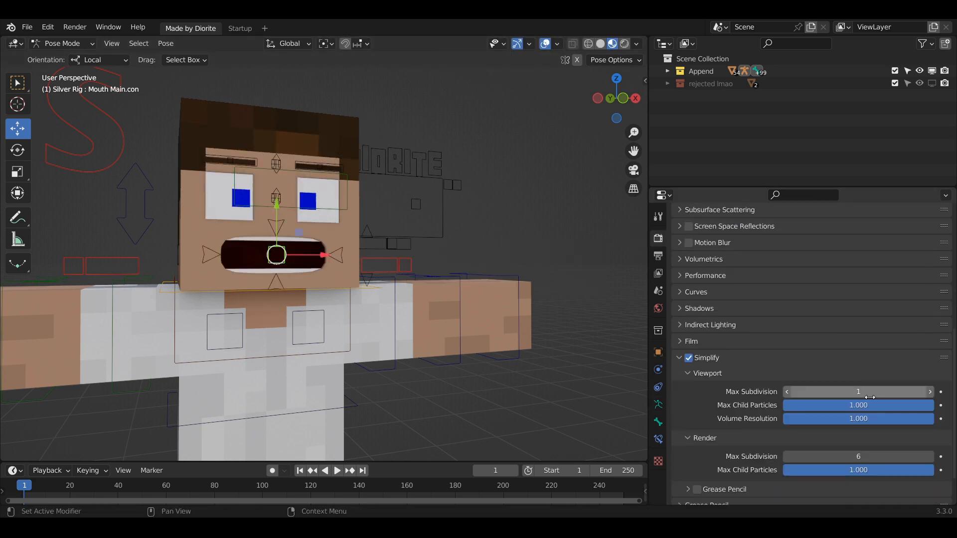
pyautogui.click(787, 392)
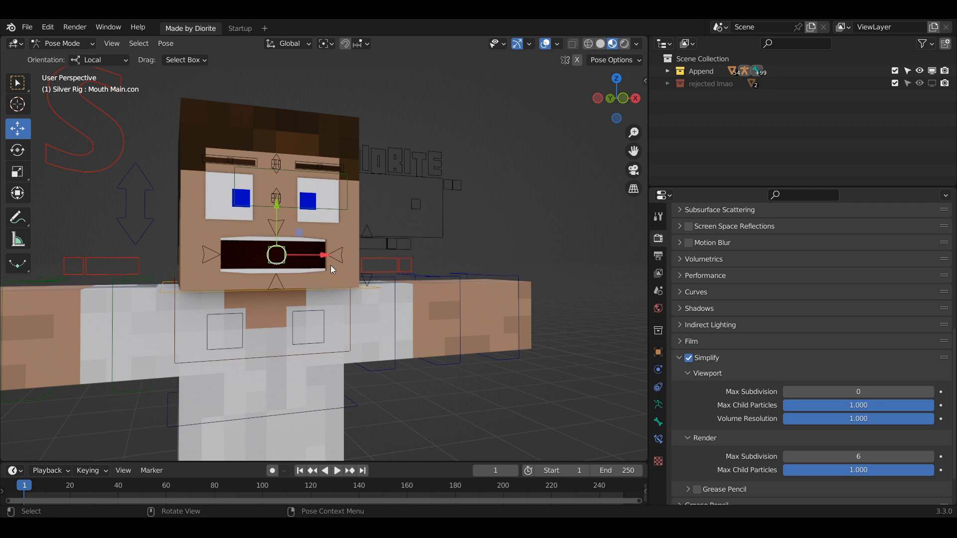
# - Narrow the mouth opening slightly by moving the Mouth.con bone on the facial control panel
pyautogui.press('g')
pyautogui.rightClick(422, 218)
pyautogui.press('g')
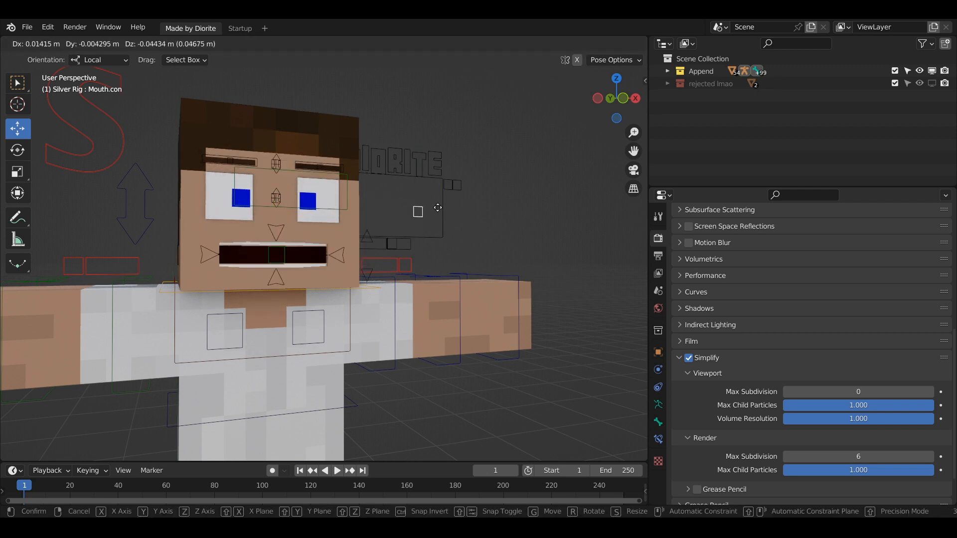
pyautogui.click(450, 207)
# - Try moving the mouth corner bone Bone.024 beside the mouth
pyautogui.click(337, 253)
pyautogui.moveTo(348, 233); pyautogui.dragTo(361, 250)
pyautogui.rightClick(361, 250)
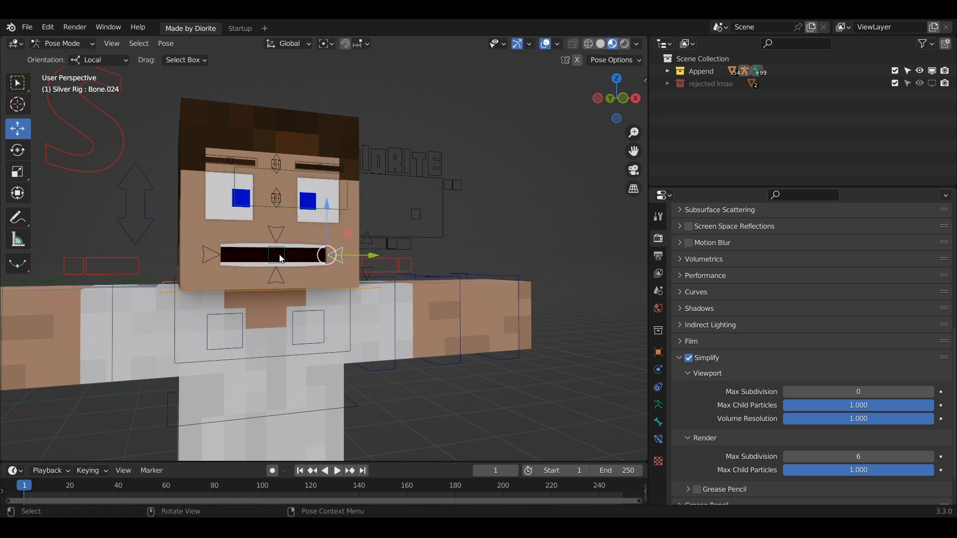
# - Try shifting the whole mouth slightly on the face with the Mouth Main.con bone
pyautogui.moveTo(299, 232)
pyautogui.mouseDown()
pyautogui.moveTo(300, 113)
pyautogui.moveTo(286, 244)
pyautogui.moveTo(295, 210)
pyautogui.moveTo(298, 237)
pyautogui.mouseUp()
pyautogui.rightClick(298, 236)
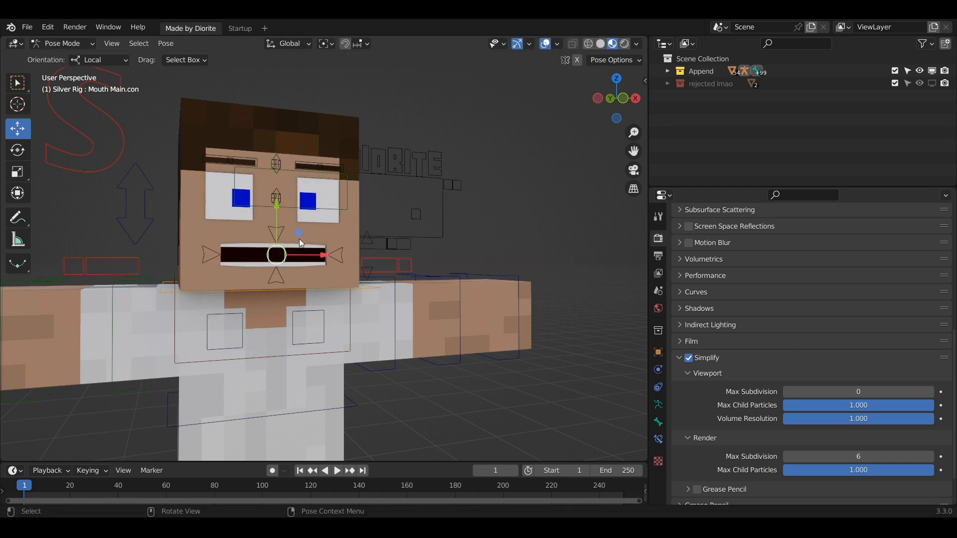
pyautogui.moveTo(298, 236)
pyautogui.mouseDown(button='middle')
pyautogui.moveTo(288, 243)
pyautogui.moveTo(317, 239)
pyautogui.mouseUp(button='middle')
pyautogui.scroll(2, 339, 252)
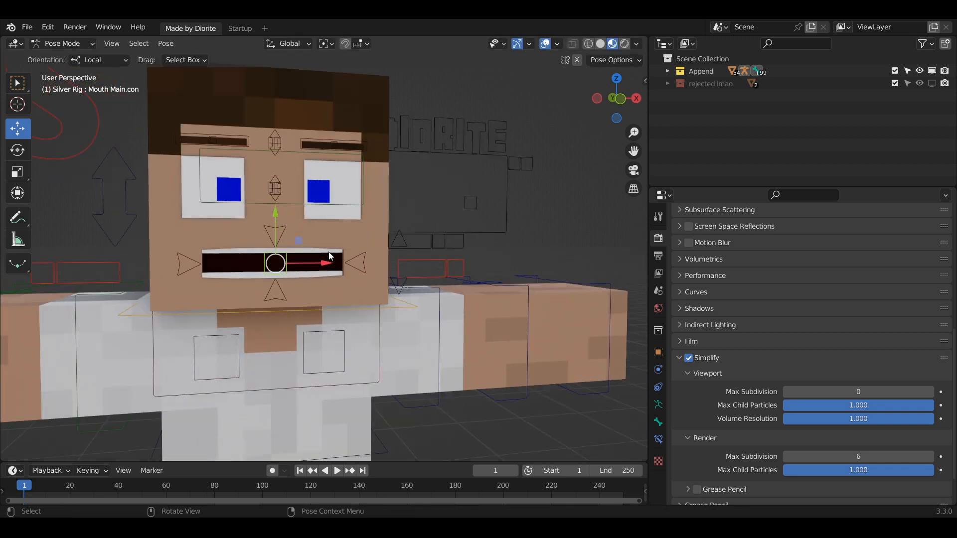
pyautogui.moveTo(301, 242)
pyautogui.mouseDown()
pyautogui.moveTo(302, 228)
pyautogui.moveTo(360, 239)
pyautogui.moveTo(332, 239)
pyautogui.moveTo(279, 195)
pyautogui.moveTo(183, 170)
pyautogui.moveTo(299, 226)
pyautogui.mouseUp()
# - Select the Head bone and try rotating the head freely with trackball rotation
pyautogui.click(328, 310)
pyautogui.press('r')
pyautogui.press('r')
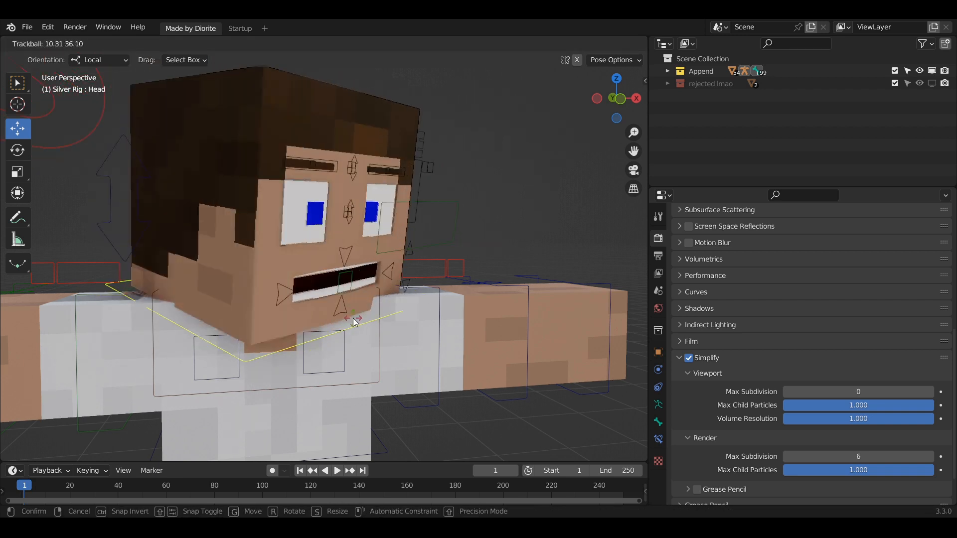
pyautogui.press('Escape')
# - Select the Chest bone and try rotating the upper body with trackball rotation
pyautogui.click(376, 339)
pyautogui.press('r')
pyautogui.press('r')
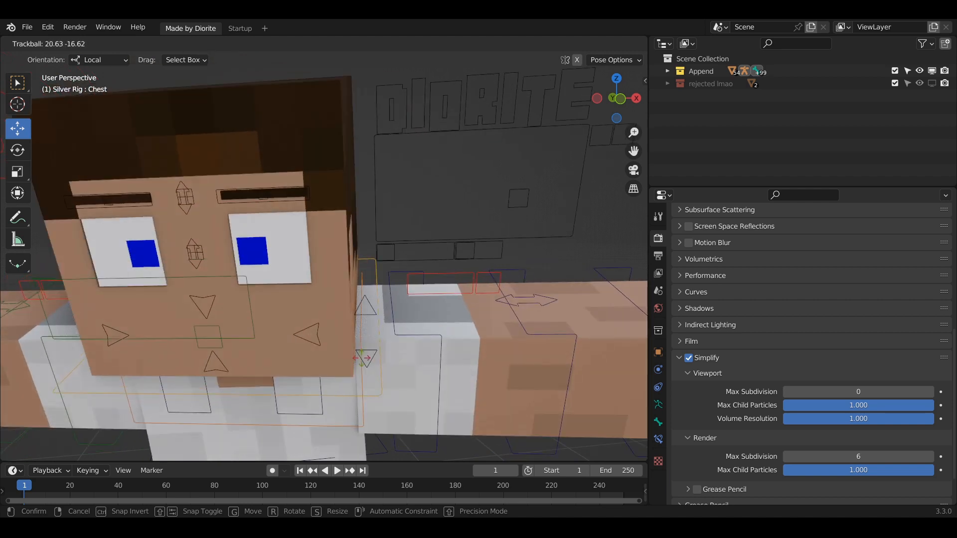
pyautogui.press('Escape')
# - Close the mouth by lowering the Mouth.con bone and set the viewport Max Subdivision under Simplify to 1
pyautogui.scroll(-2, 373, 231)
pyautogui.click(439, 220)
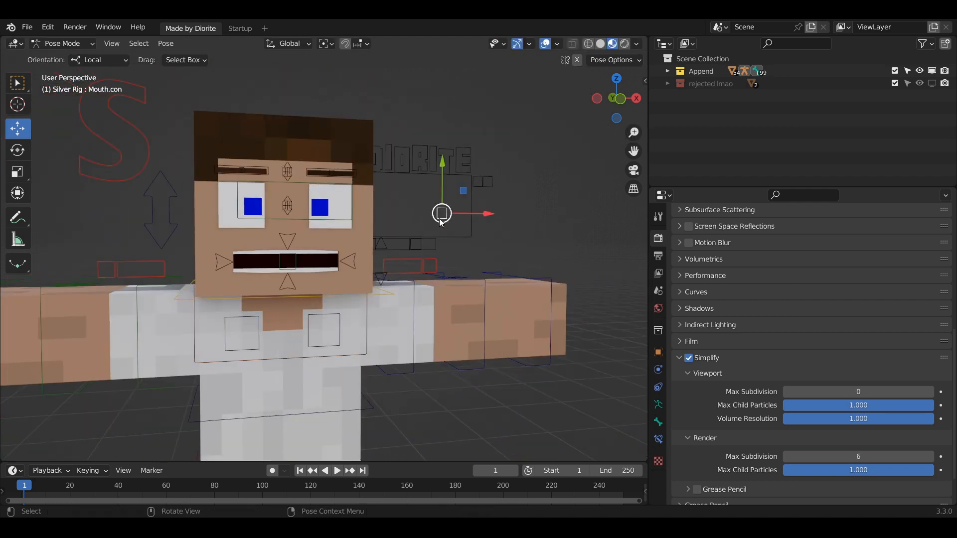
pyautogui.moveTo(441, 216); pyautogui.dragTo(418, 235)
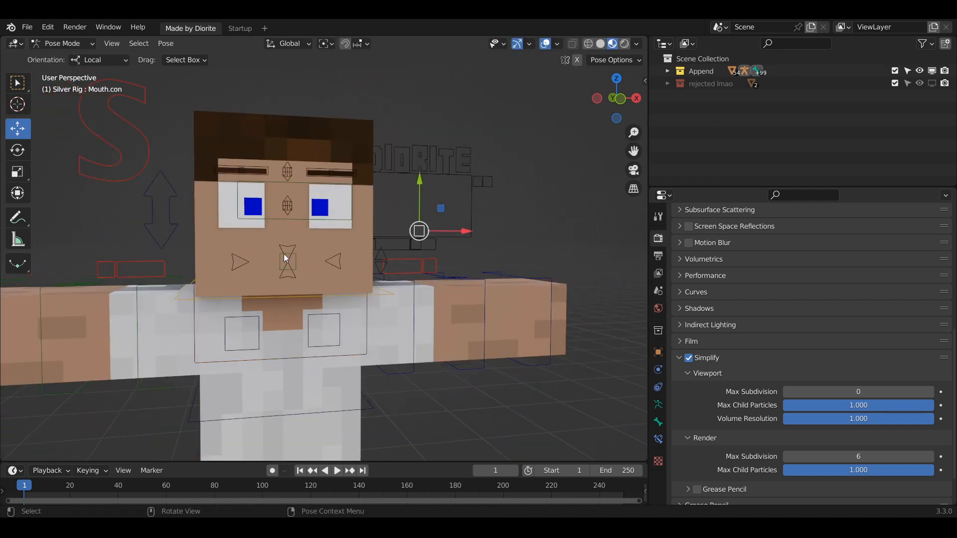
pyautogui.click(929, 392)
# - Select the S-shaped property bone and show its custom properties in the sidebar
pyautogui.click(133, 171)
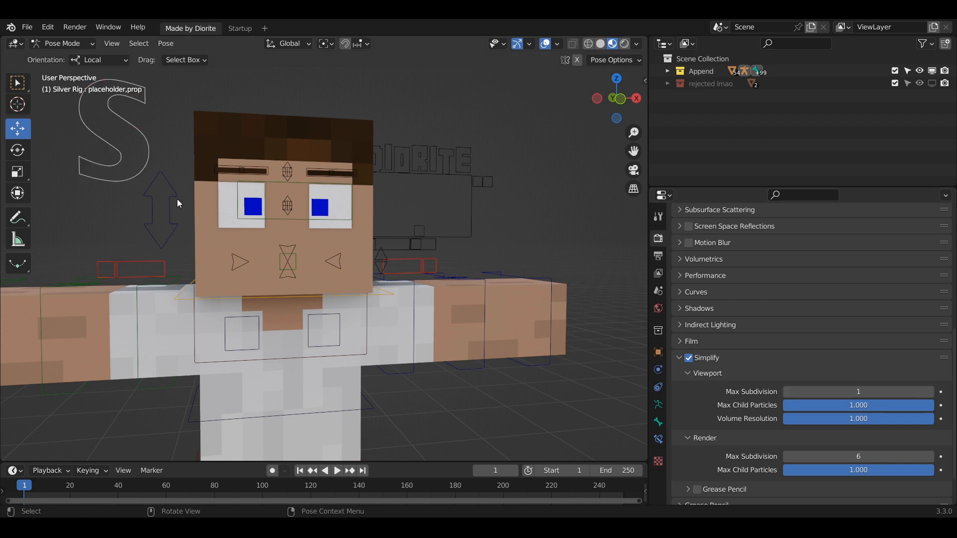
pyautogui.press('n')
pyautogui.moveTo(558, 345); pyautogui.dragTo(544, 344)
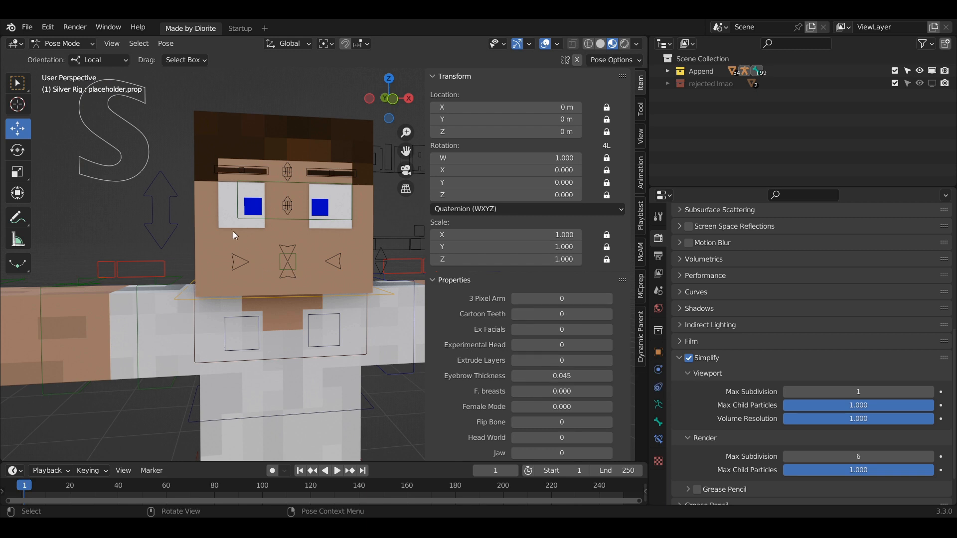
pyautogui.scroll(-5, 232, 232)
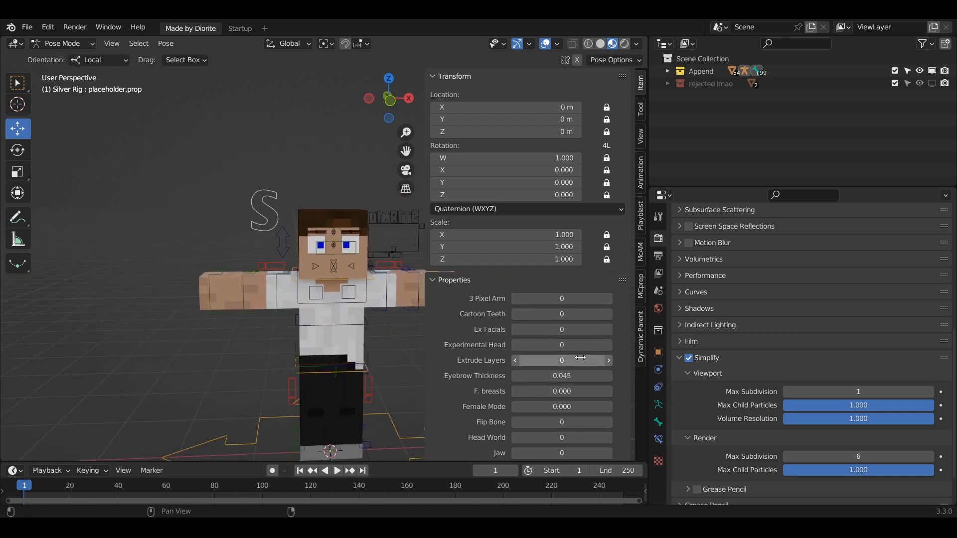
# - Set the rig's Extrude Layers property to 1 and hide the sidebar
pyautogui.moveTo(580, 357); pyautogui.dragTo(593, 358)
pyautogui.scroll(-2, 211, 305)
pyautogui.keyDown('shift'); pyautogui.moveTo(210, 305); pyautogui.dragTo(299, 288, button='middle'); pyautogui.keyUp('shift')
pyautogui.scroll(2, 268, 287)
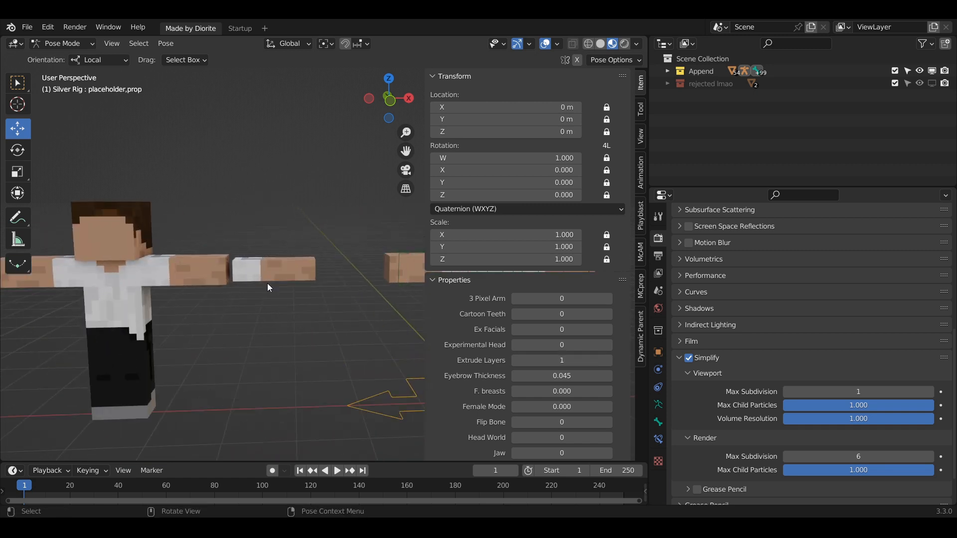
pyautogui.press('n')
pyautogui.keyDown('shift'); pyautogui.moveTo(169, 244); pyautogui.dragTo(299, 204, button='middle'); pyautogui.keyUp('shift')
# - Switch to Object Mode and inspect the extrude copy's head and body meshes in Edit Mode
pyautogui.hotkey('ctrl', 'Tab')
pyautogui.click(254, 230)
pyautogui.press('Tab')
pyautogui.press('Tab')
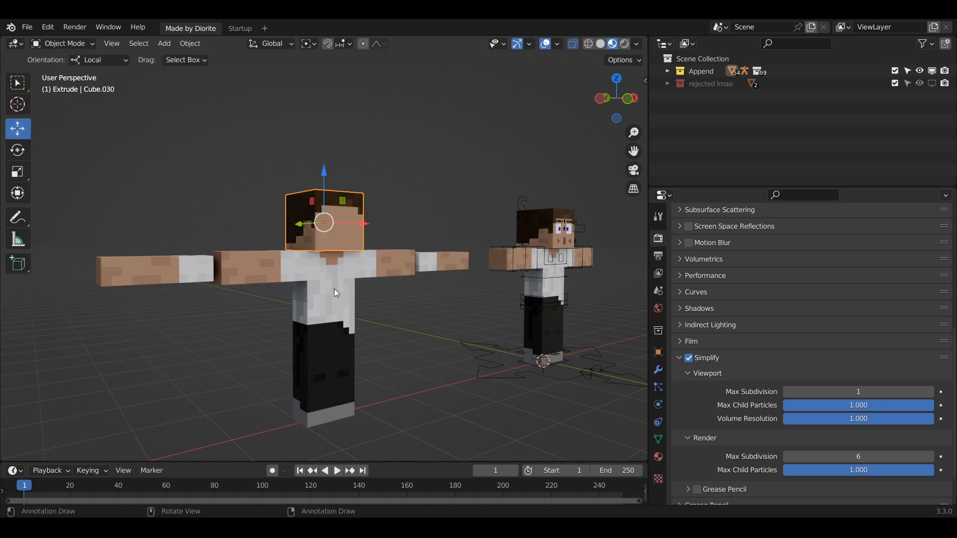
pyautogui.click(334, 289)
pyautogui.press('Tab')
pyautogui.press('Tab')
# - With the 3 Pixel Arm.L.001 mesh selected, try moving it across to the rig's arm in front view
pyautogui.moveTo(337, 284); pyautogui.dragTo(376, 292, button='middle')
pyautogui.keyDown('shift'); pyautogui.moveTo(448, 279); pyautogui.dragTo(347, 306, button='middle'); pyautogui.keyUp('shift')
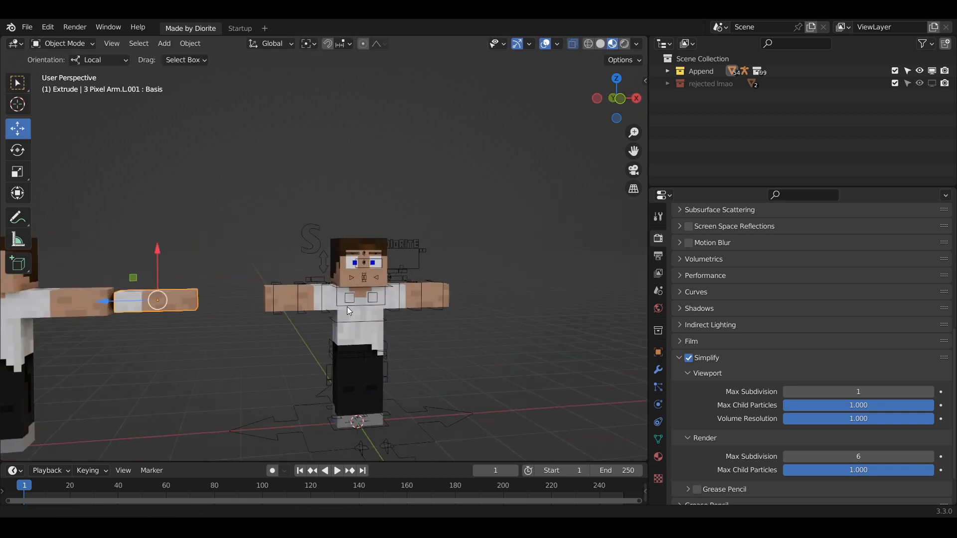
pyautogui.scroll(3, 346, 307)
pyautogui.keyDown('shift'); pyautogui.moveTo(407, 355); pyautogui.dragTo(412, 309, button='middle'); pyautogui.keyUp('shift')
pyautogui.scroll(-2, 356, 283)
pyautogui.keyDown('shift'); pyautogui.moveTo(285, 285); pyautogui.dragTo(395, 296, button='middle'); pyautogui.keyUp('shift')
pyautogui.keyDown('shift'); pyautogui.moveTo(148, 241); pyautogui.dragTo(203, 241, button='middle'); pyautogui.keyUp('shift')
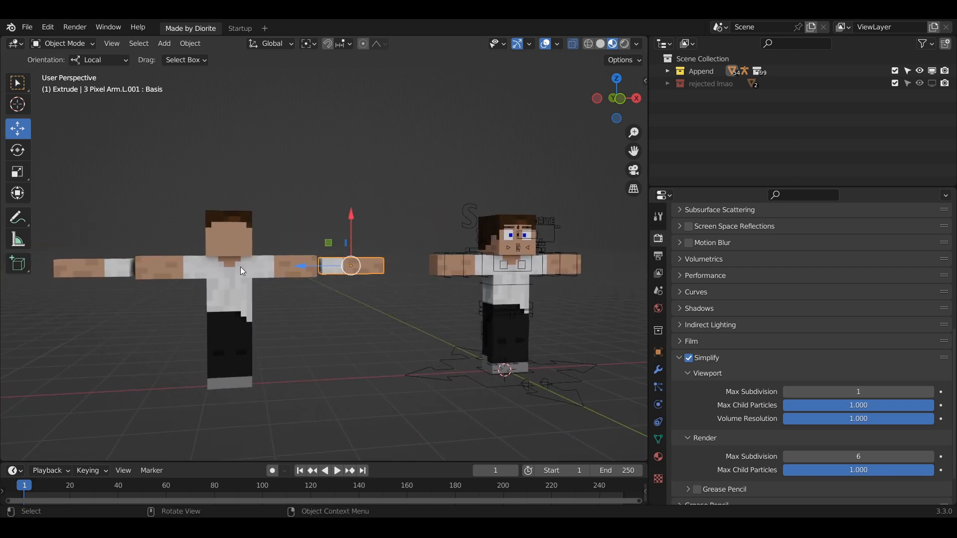
pyautogui.keyDown('shift'); pyautogui.moveTo(397, 253); pyautogui.dragTo(310, 270, button='middle'); pyautogui.keyUp('shift')
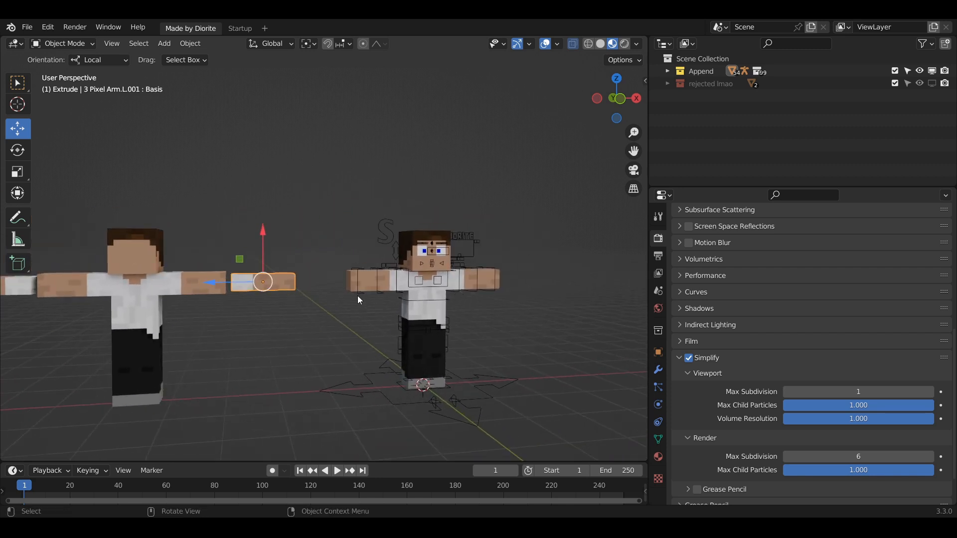
pyautogui.press('KP_1')
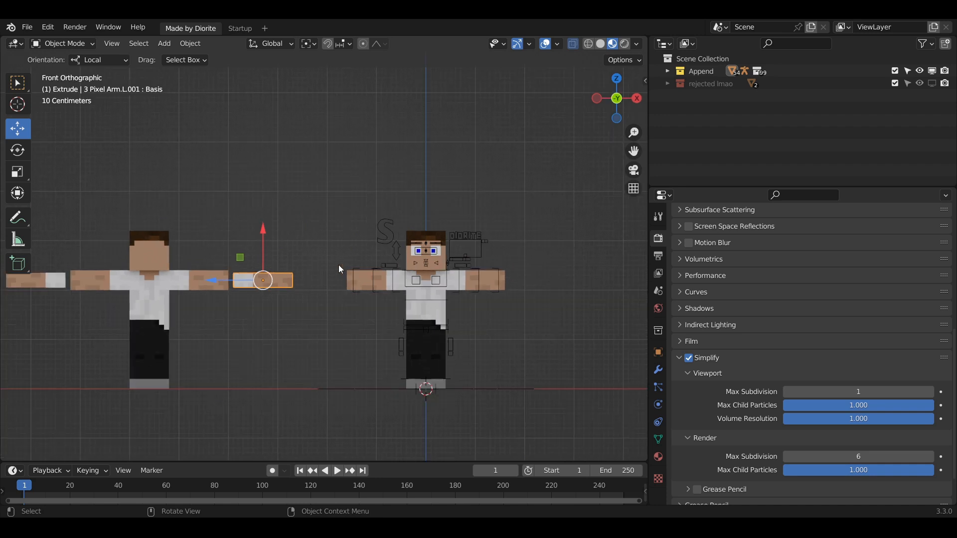
pyautogui.press('g')
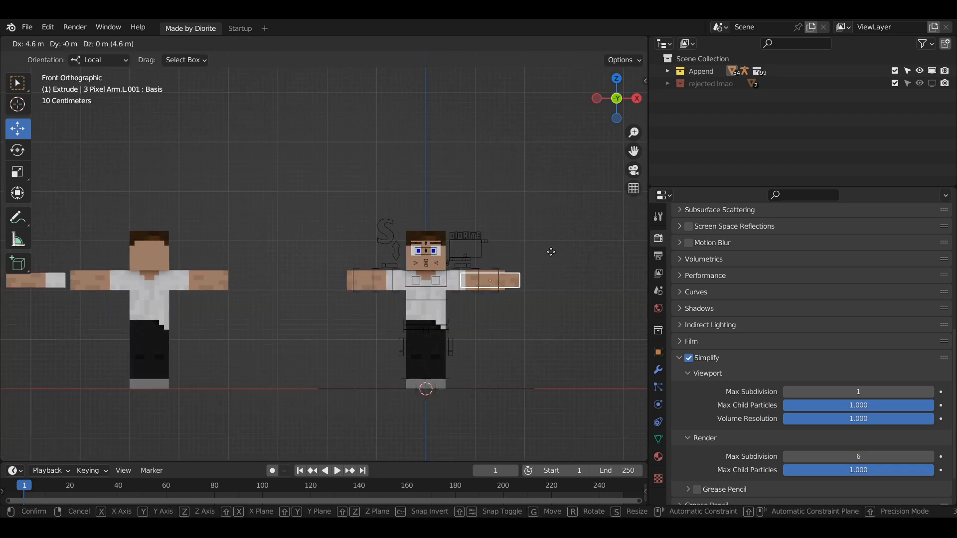
pyautogui.press('Escape')
# - Select the Silver Rig armature, return it to Pose Mode and set Extrude Layers to 0
pyautogui.scroll(1, 400, 220)
pyautogui.click(370, 244)
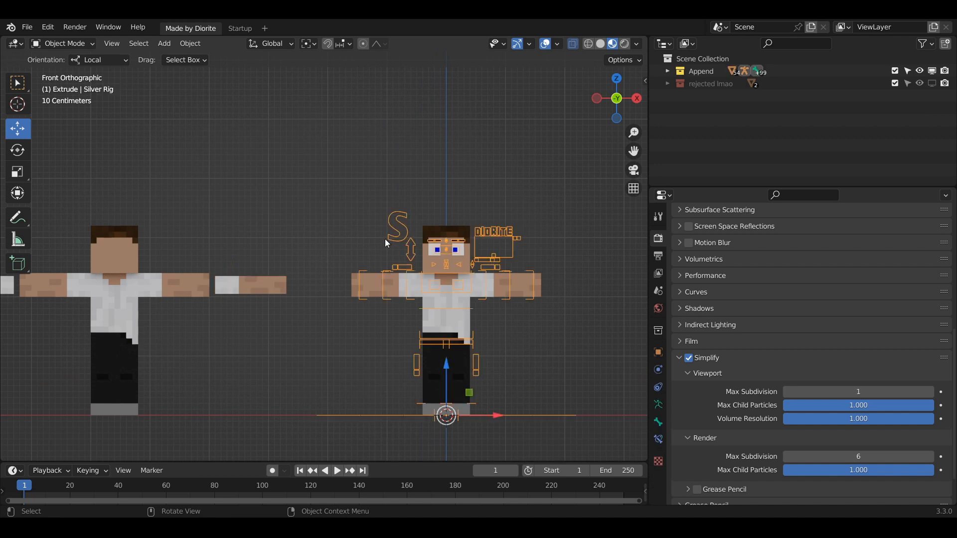
pyautogui.keyDown('shift'); pyautogui.moveTo(370, 244); pyautogui.dragTo(321, 264, button='middle'); pyautogui.keyUp('shift')
pyautogui.hotkey('ctrl', 'Tab')
pyautogui.press('n')
pyautogui.scroll(2, 327, 275)
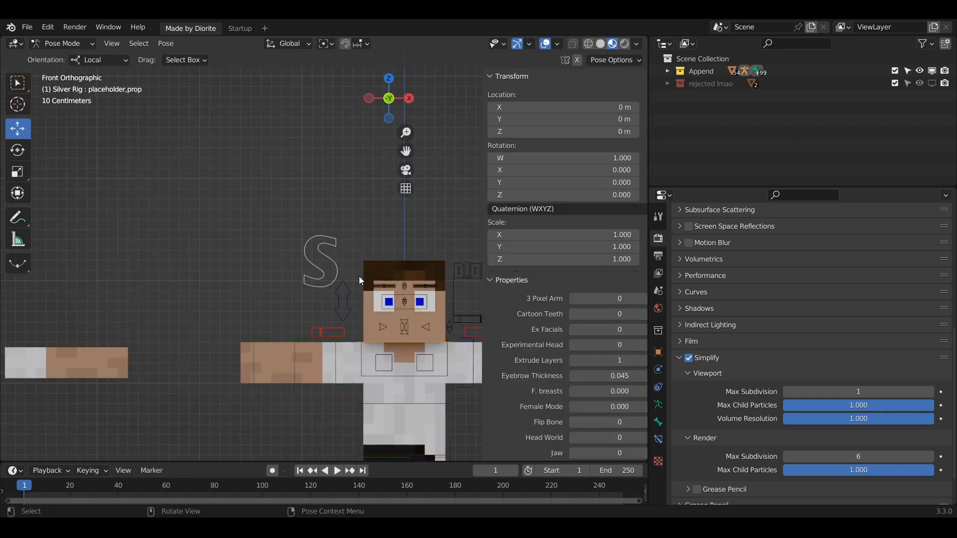
pyautogui.keyDown('shift'); pyautogui.moveTo(341, 315); pyautogui.dragTo(193, 235, button='middle'); pyautogui.keyUp('shift')
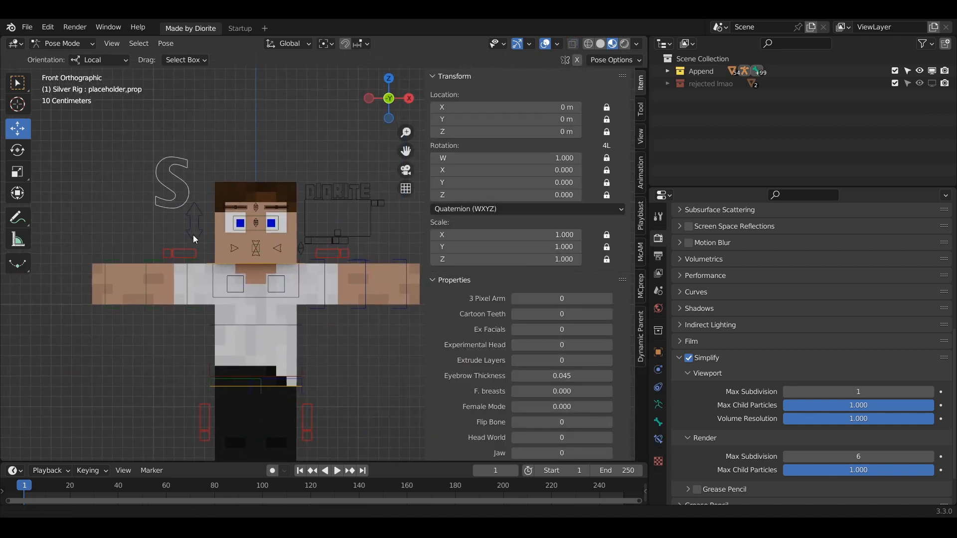
# - Try adjusting the Eyebrow Thickness property while viewing the face at an angle
pyautogui.moveTo(249, 244); pyautogui.dragTo(298, 254, button='middle')
pyautogui.scroll(3, 321, 277)
pyautogui.scroll(-1, 298, 253)
pyautogui.scroll(2, 301, 254)
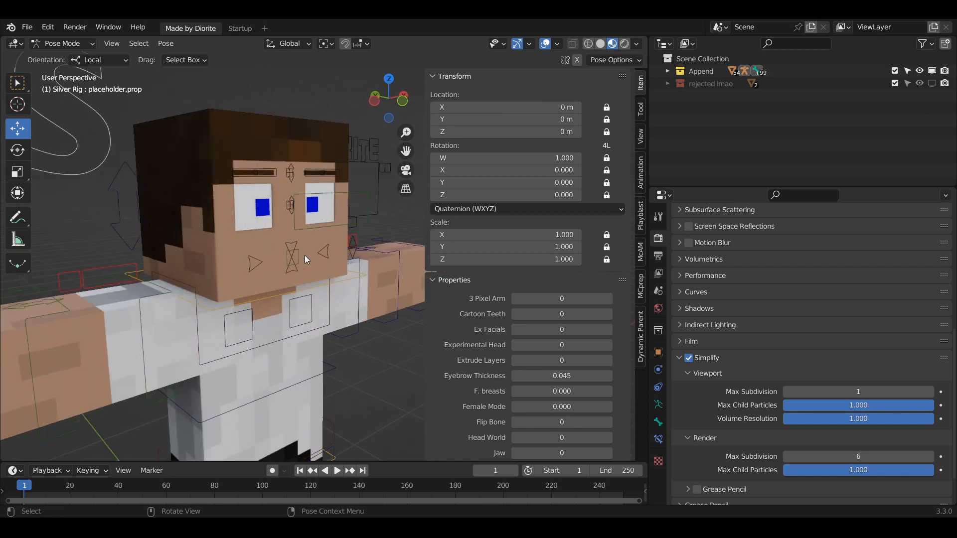
pyautogui.moveTo(564, 375)
pyautogui.mouseDown()
pyautogui.moveTo(612, 374)
pyautogui.moveTo(548, 375)
pyautogui.moveTo(564, 374)
pyautogui.mouseUp()
# - Set the Female Mode property to 1.000 and view the reshaped torso
pyautogui.scroll(-2, 351, 340)
pyautogui.keyDown('shift'); pyautogui.moveTo(351, 339); pyautogui.dragTo(377, 287, button='middle'); pyautogui.keyUp('shift')
pyautogui.scroll(1, 377, 287)
pyautogui.scroll(-1, 506, 384)
pyautogui.scroll(-1, 508, 383)
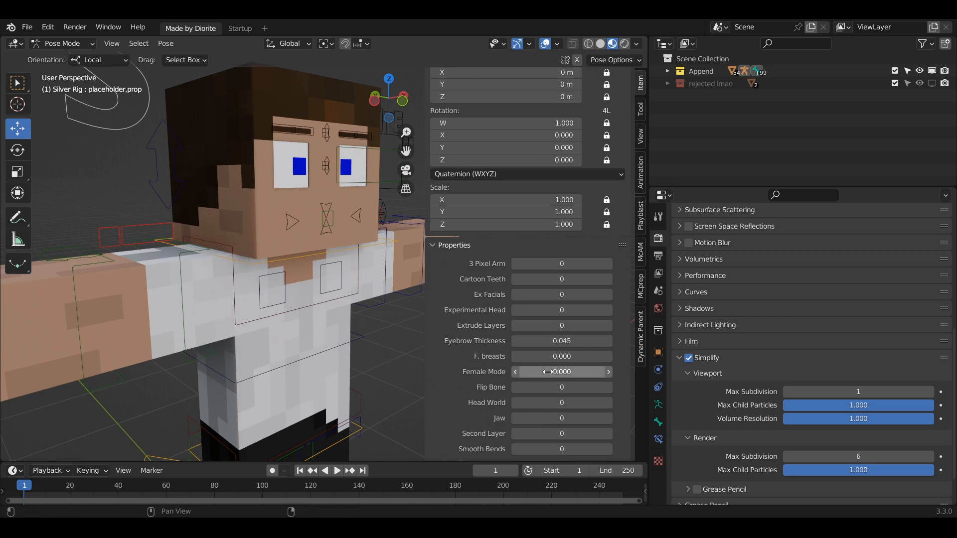
pyautogui.moveTo(342, 337); pyautogui.dragTo(357, 329, button='middle')
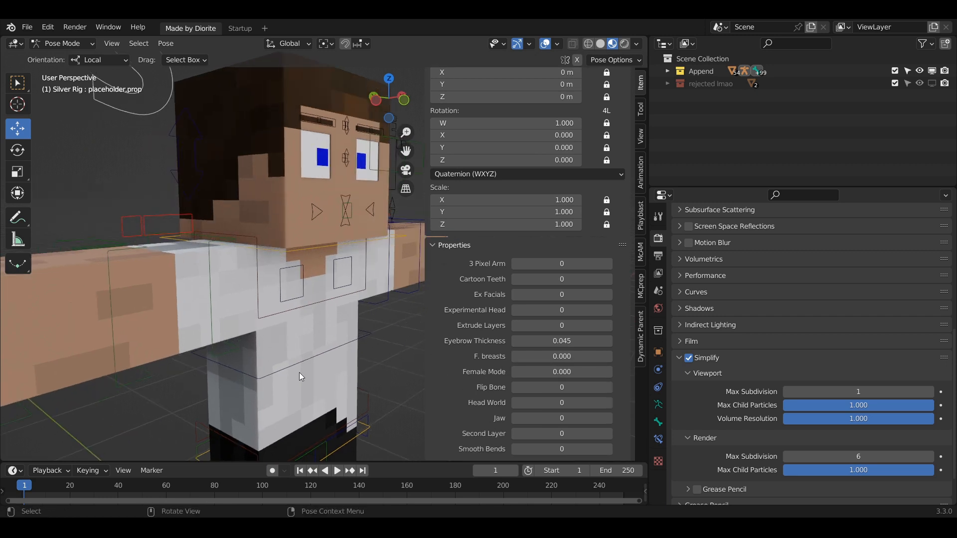
pyautogui.moveTo(301, 376); pyautogui.dragTo(324, 373, button='middle')
pyautogui.moveTo(561, 372); pyautogui.dragTo(600, 372)
pyautogui.moveTo(251, 333); pyautogui.dragTo(409, 324, button='middle')
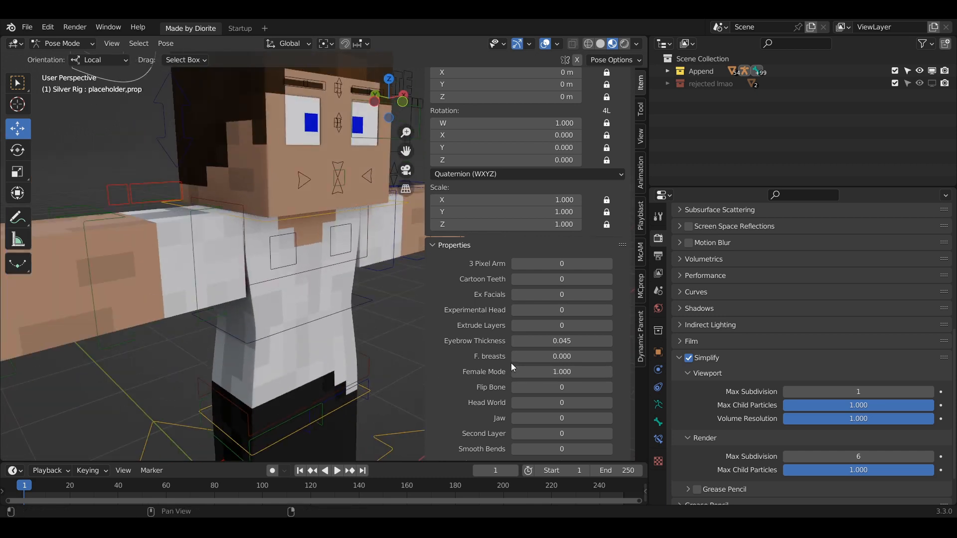
# - Raise the F. breasts property to 1.000, reduce it to 0.620, and lower Female Mode to 0.480
pyautogui.moveTo(534, 358); pyautogui.dragTo(603, 357)
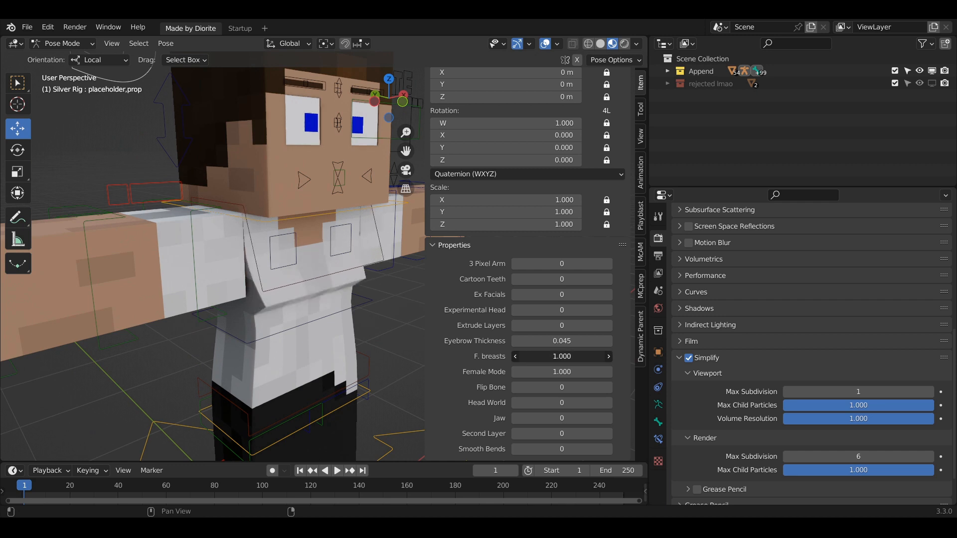
pyautogui.moveTo(347, 320); pyautogui.dragTo(399, 309, button='middle')
pyautogui.moveTo(559, 358); pyautogui.dragTo(540, 371)
pyautogui.moveTo(291, 314); pyautogui.dragTo(245, 317, button='middle')
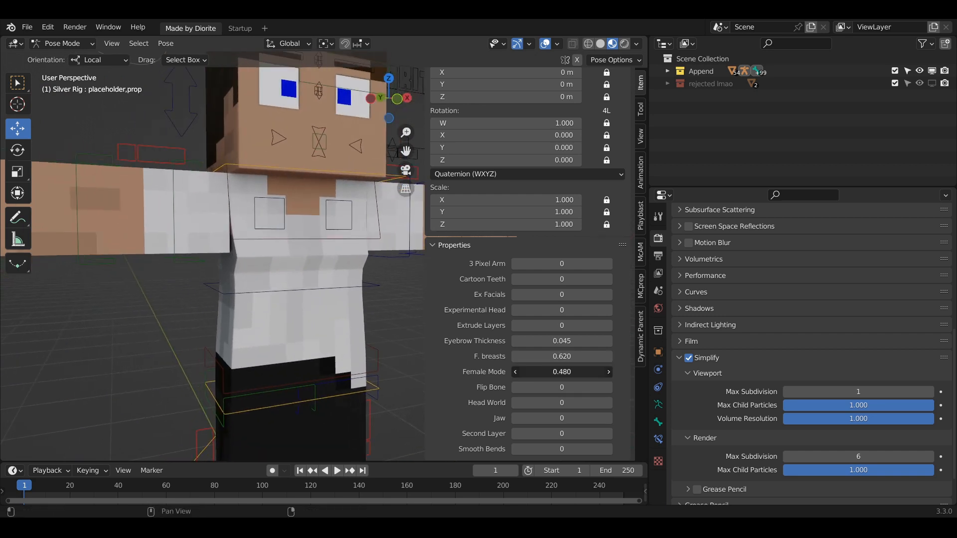
# - Reset the F. breasts and Female Mode properties to 0.000
pyautogui.moveTo(547, 372); pyautogui.dragTo(581, 374)
pyautogui.scroll(-1, 287, 298)
pyautogui.keyDown('shift'); pyautogui.moveTo(288, 298); pyautogui.dragTo(292, 349, button='middle'); pyautogui.keyUp('shift')
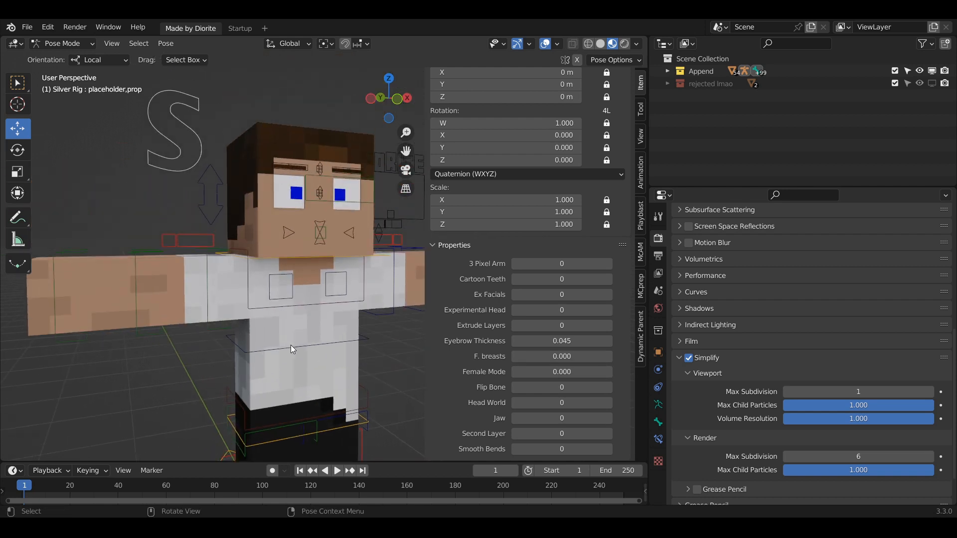
# - Set the Flip Bone property to 1 to display the flip control around the torso
pyautogui.scroll(-1, 293, 349)
pyautogui.moveTo(560, 390); pyautogui.dragTo(573, 390)
pyautogui.moveTo(315, 337); pyautogui.dragTo(318, 344, button='middle')
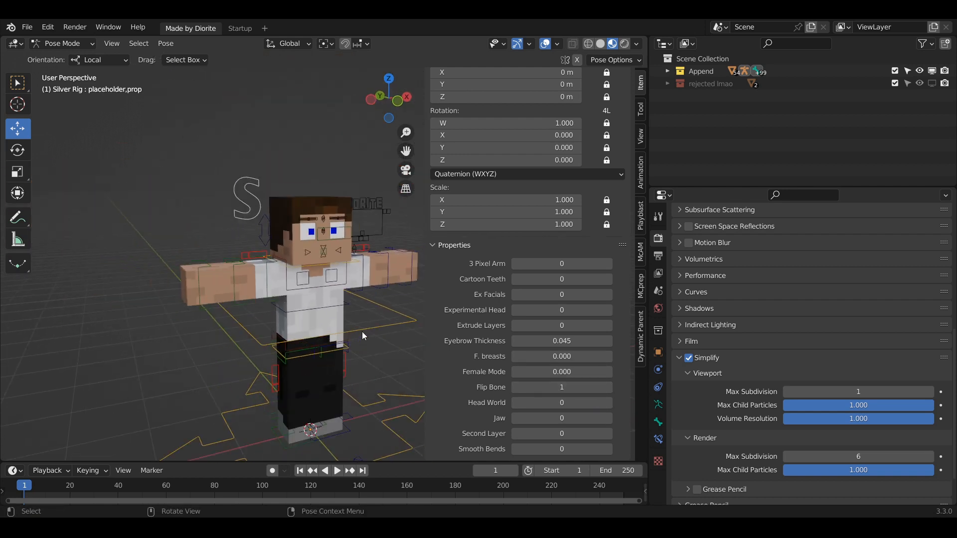
# - Select the Flip Bone control and try rotating the whole character with it
pyautogui.click(342, 348)
pyautogui.press('r')
pyautogui.press('r')
pyautogui.rightClick(367, 356)
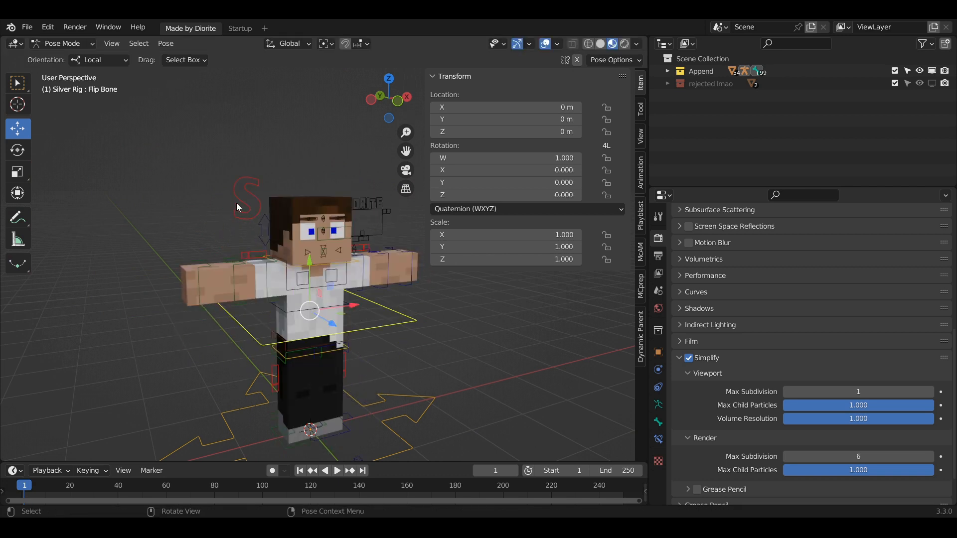
# - Reselect the S-shaped property bone and set the Flip Bone property to 0
pyautogui.click(236, 204)
pyautogui.scroll(2, 336, 334)
pyautogui.scroll(-1, 520, 368)
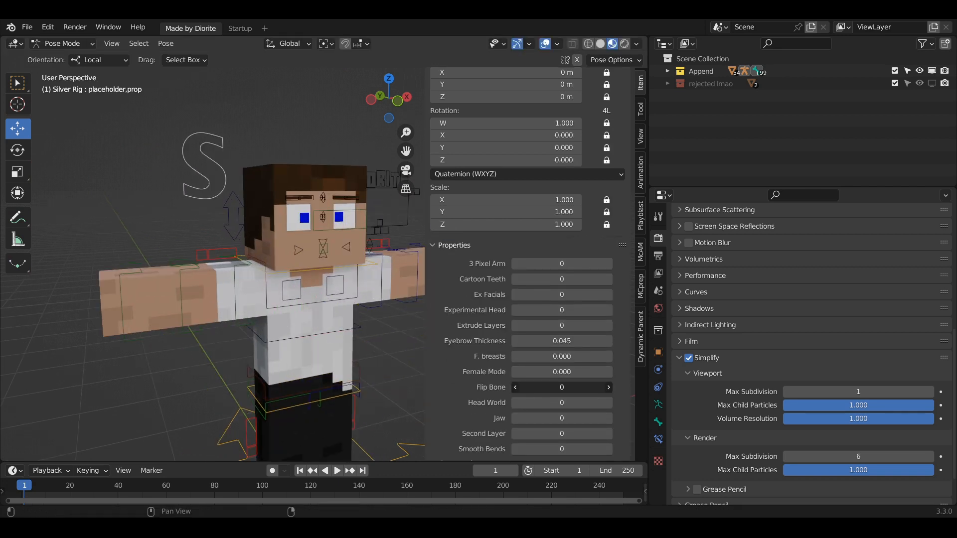
# - With Head World set to 1, try rotating the Chest bone to test the head's independence
pyautogui.click(327, 301)
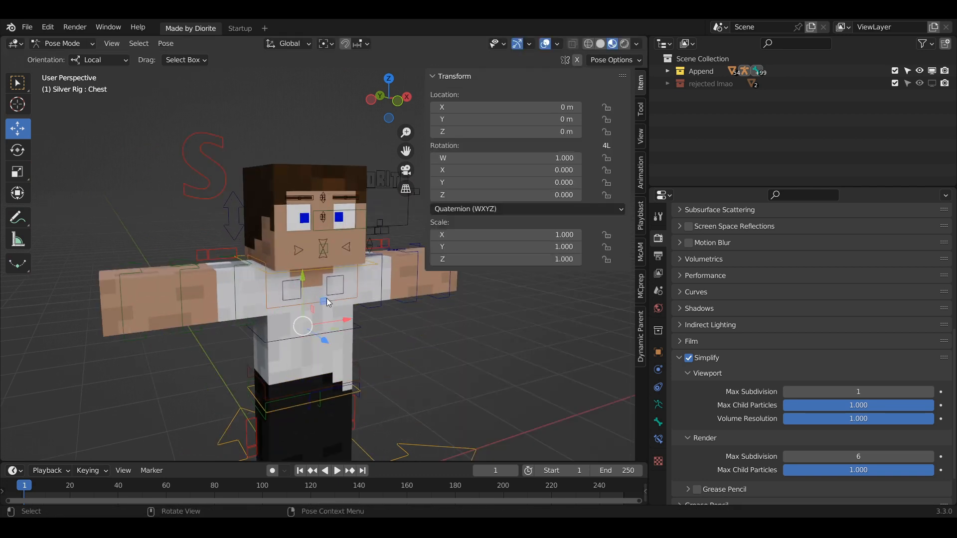
pyautogui.press('r')
pyautogui.press('r')
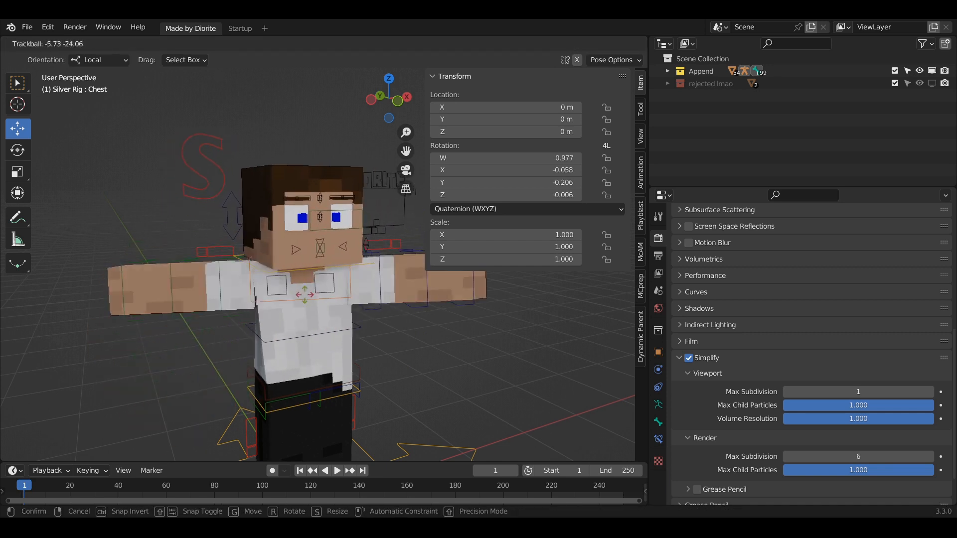
pyautogui.press('Escape')
# - Return to the S-shaped property bone and set the Head World property to 0
pyautogui.click(321, 307)
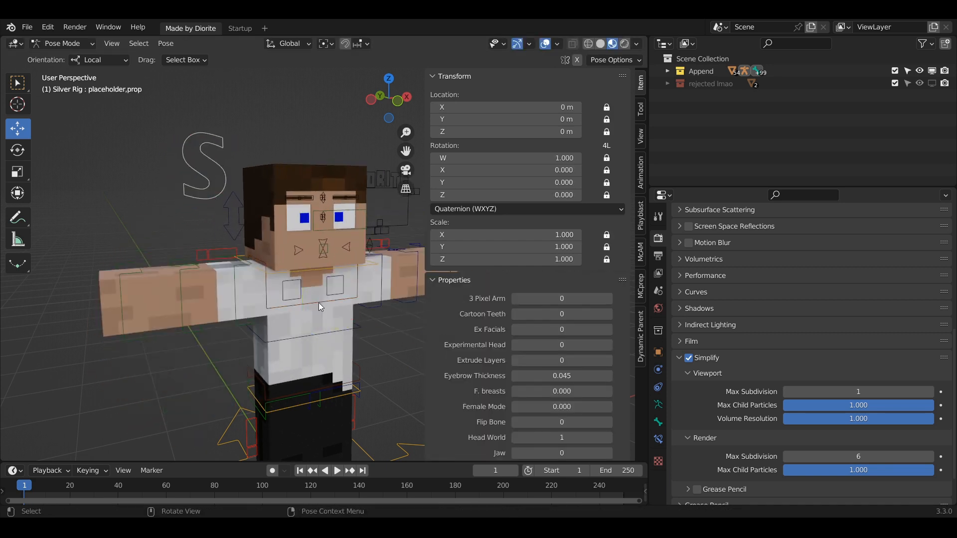
pyautogui.scroll(-2, 602, 397)
pyautogui.moveTo(573, 405); pyautogui.dragTo(546, 405)
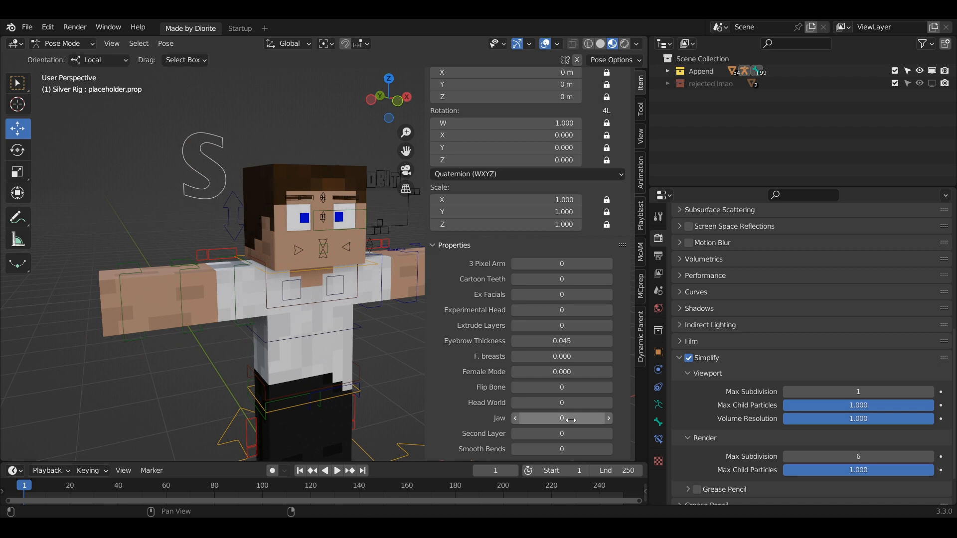
# - With Jaw set to 1, try moving the mouth control to open and shift the mouth, and clear its location
pyautogui.scroll(1, 356, 262)
pyautogui.keyDown('shift'); pyautogui.moveTo(357, 262); pyautogui.dragTo(275, 307, button='middle'); pyautogui.keyUp('shift')
pyautogui.scroll(1, 279, 304)
pyautogui.click(324, 264)
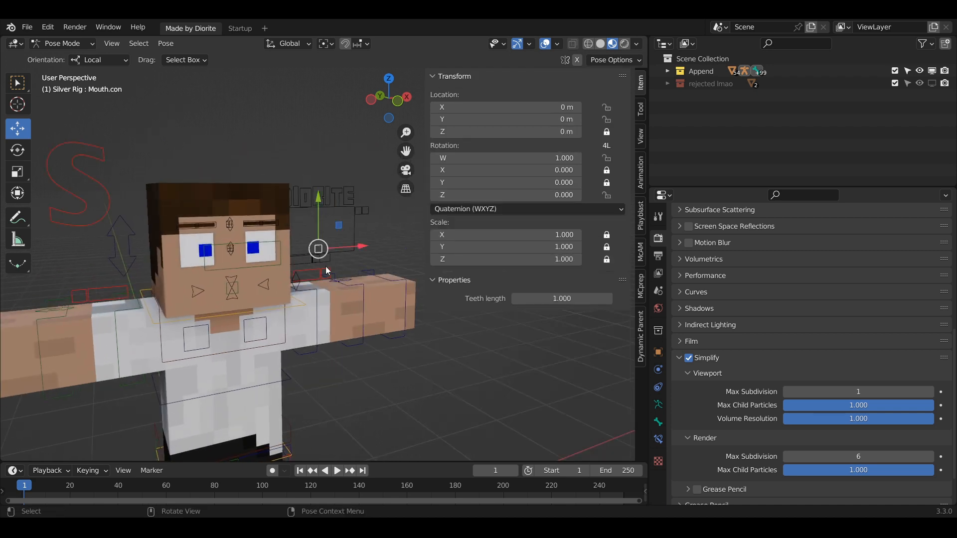
pyautogui.scroll(1, 329, 262)
pyautogui.press('g')
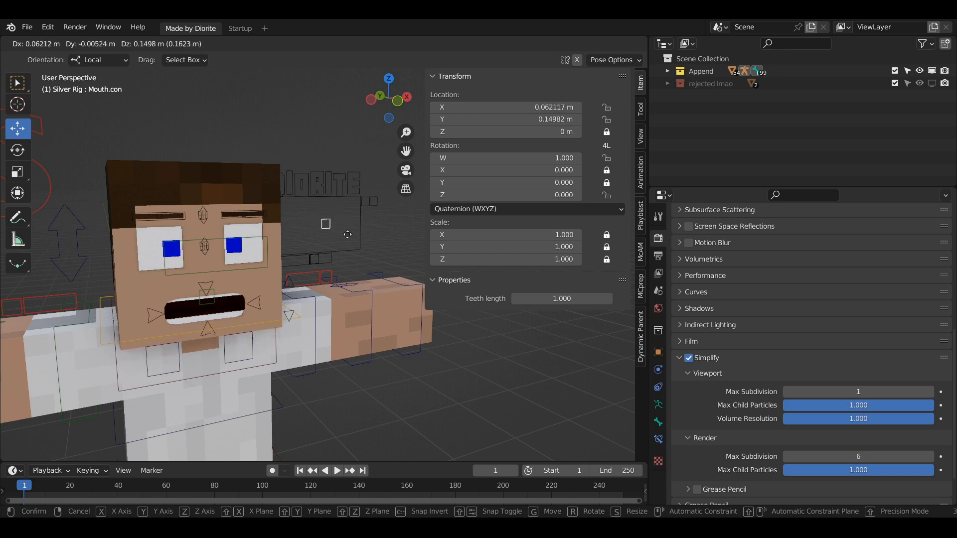
pyautogui.press('Escape')
pyautogui.press('g')
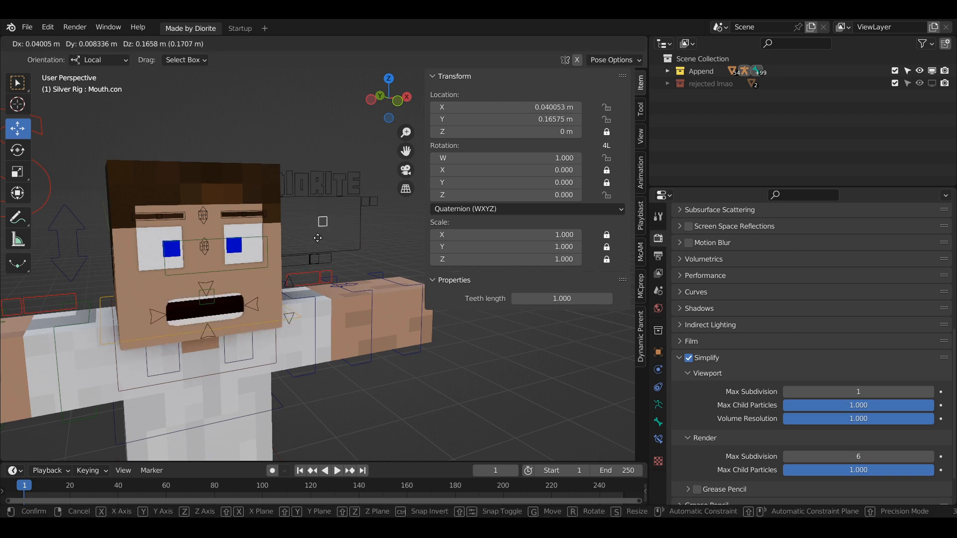
pyautogui.click(204, 293)
pyautogui.press('g')
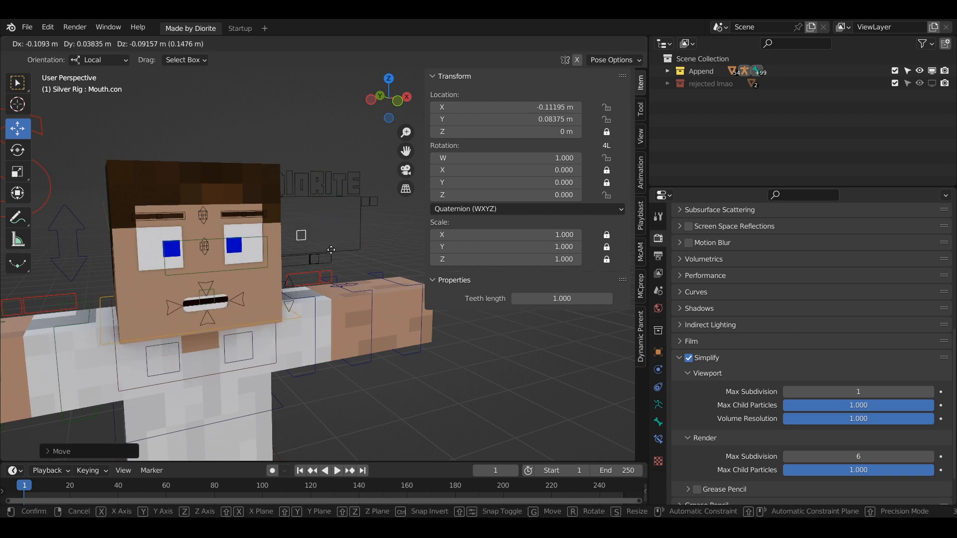
pyautogui.press('Escape')
pyautogui.scroll(-1, 168, 245)
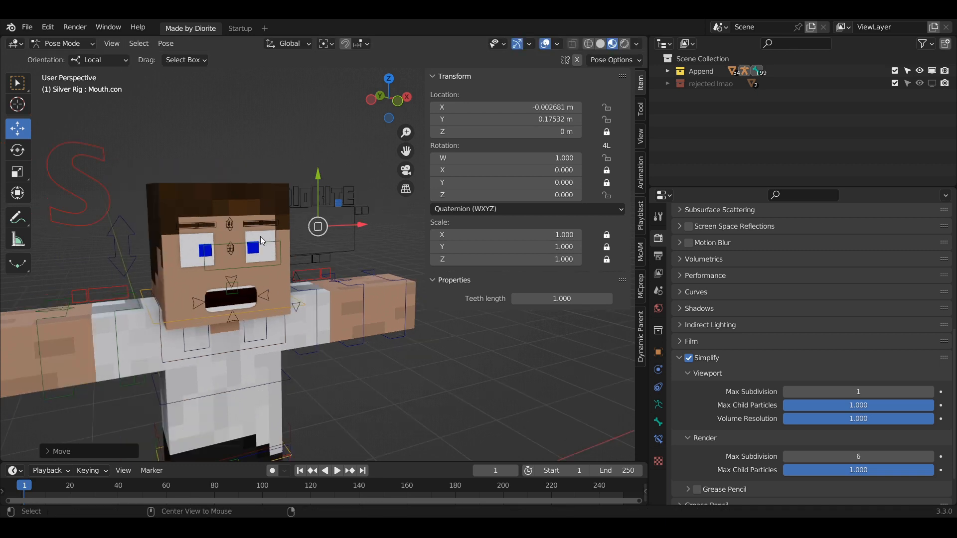
pyautogui.hotkey('alt', 'g')
# - Reselect the S-shaped property bone, set Jaw to 0 and set Second Layer to 1
pyautogui.click(74, 195)
pyautogui.scroll(-2, 562, 409)
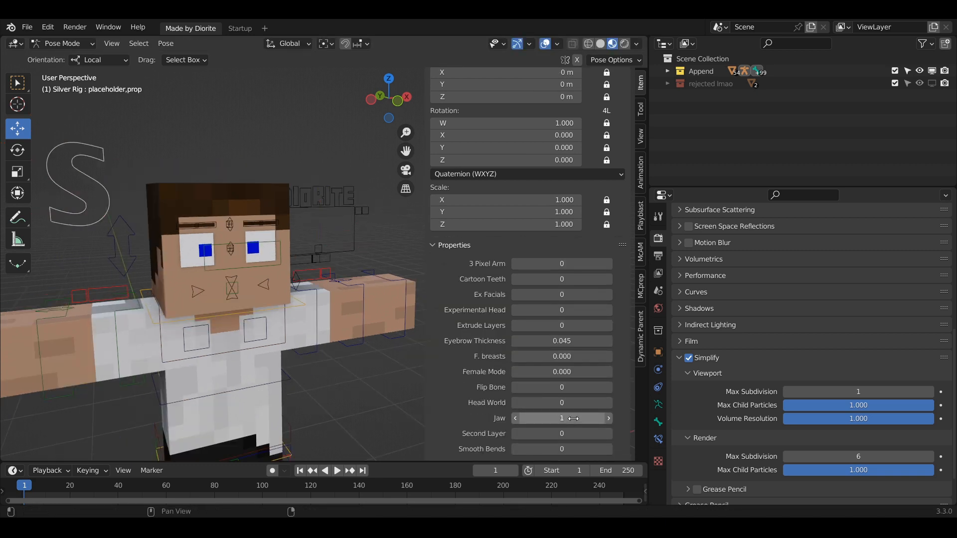
pyautogui.keyDown('shift'); pyautogui.moveTo(271, 393); pyautogui.dragTo(353, 342, button='middle'); pyautogui.keyUp('shift')
pyautogui.moveTo(559, 434); pyautogui.dragTo(581, 434)
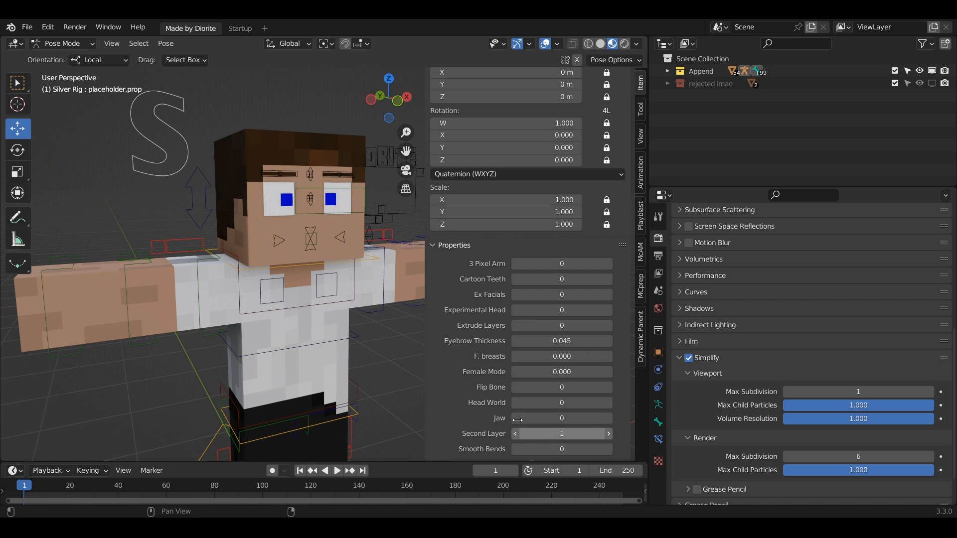
# - Display the wireframe overlay and examine the second layer's mesh around the character's right arm
pyautogui.scroll(-3, 242, 259)
pyautogui.click(558, 45)
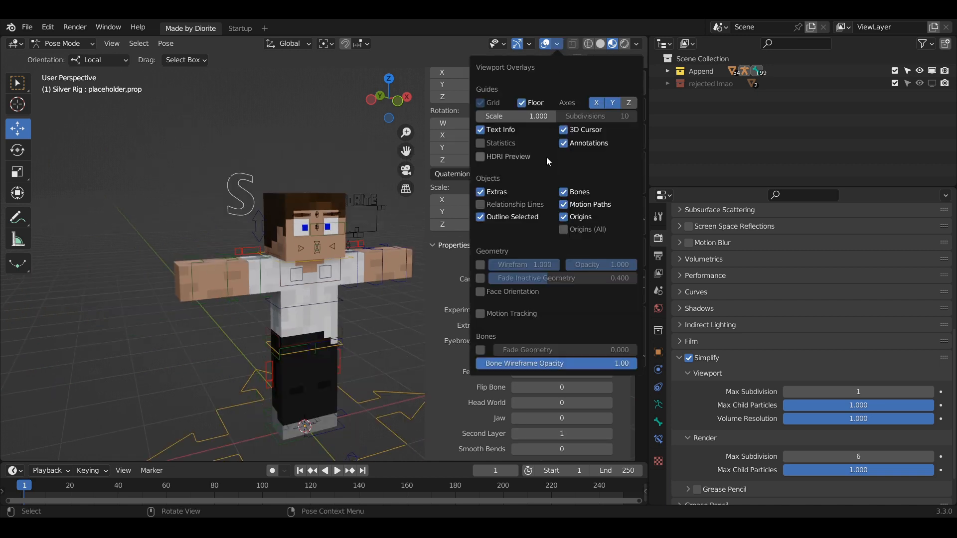
pyautogui.click(480, 265)
pyautogui.scroll(5, 182, 299)
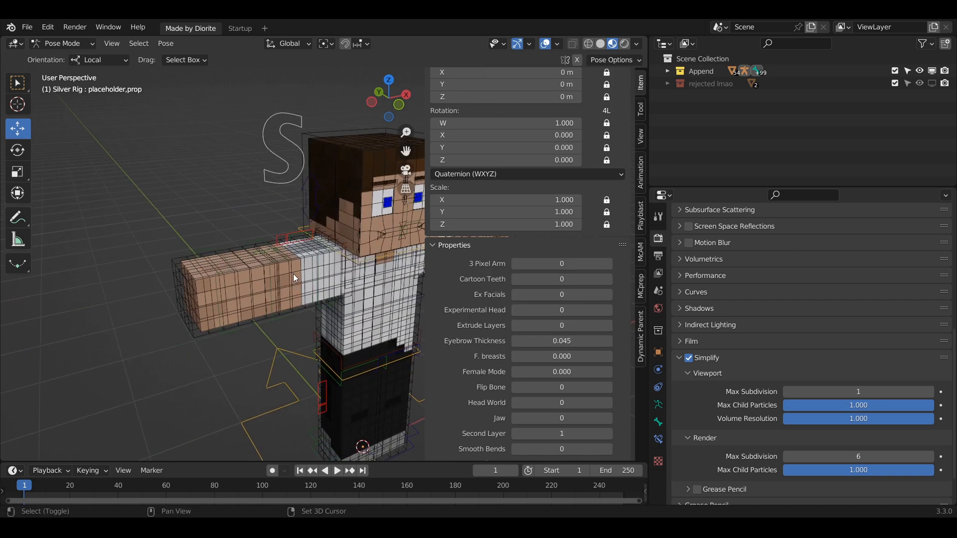
pyautogui.moveTo(180, 295); pyautogui.dragTo(276, 310, button='middle')
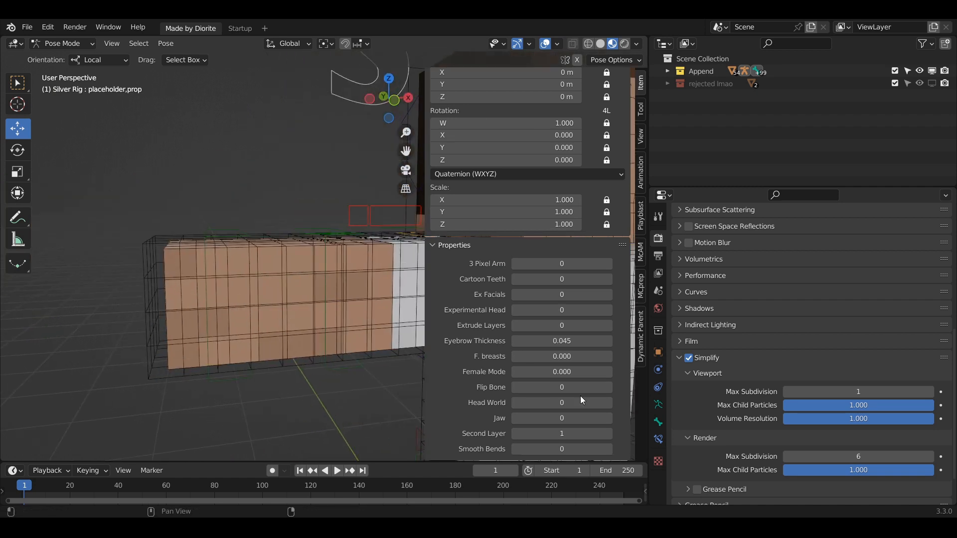
# - Set Second Layer to 0 and turn off the wireframe overlay
pyautogui.moveTo(559, 431)
pyautogui.mouseDown()
pyautogui.moveTo(546, 431)
pyautogui.moveTo(564, 435)
pyautogui.mouseUp()
pyautogui.scroll(-4, 353, 228)
pyautogui.keyDown('shift'); pyautogui.moveTo(352, 228); pyautogui.dragTo(208, 283, button='middle'); pyautogui.keyUp('shift')
pyautogui.scroll(3, 208, 283)
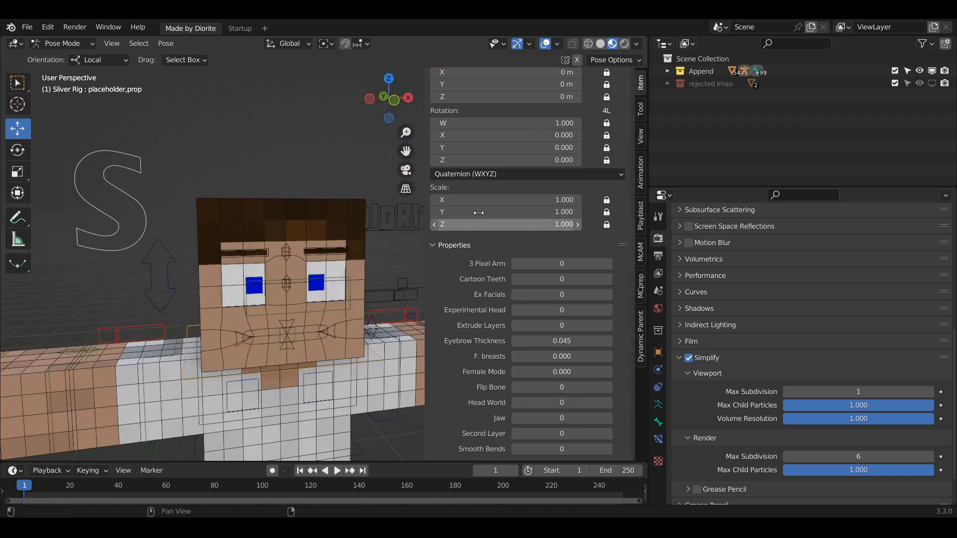
pyautogui.click(557, 44)
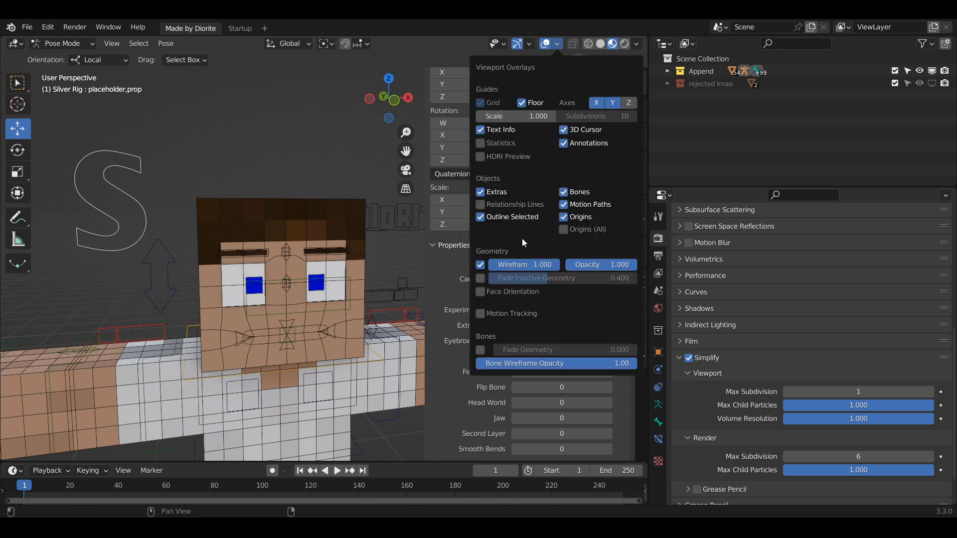
pyautogui.click(481, 265)
# - Set Smooth Bends to 1 and try bending the right lower arm bone, clearing its rotation after each test
pyautogui.moveTo(565, 449); pyautogui.dragTo(580, 449)
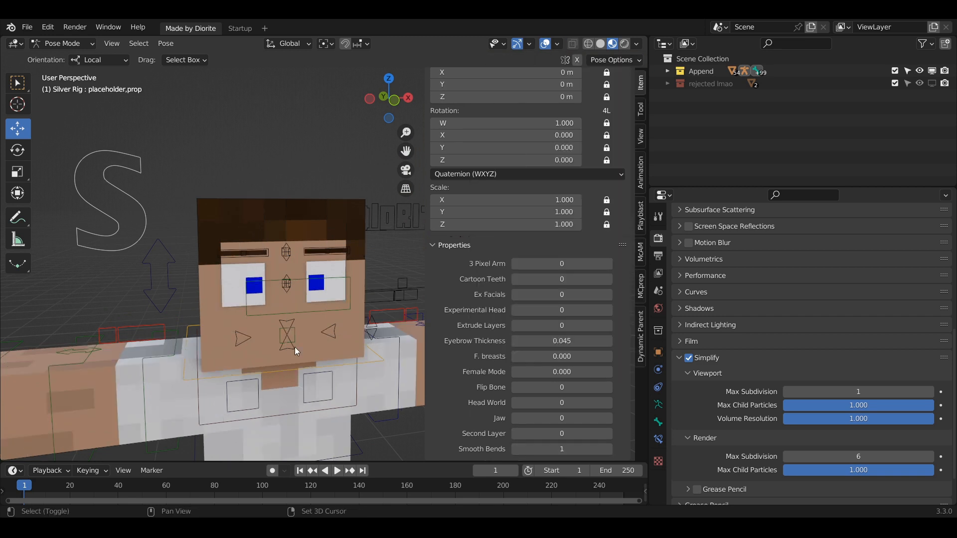
pyautogui.keyDown('shift'); pyautogui.moveTo(293, 346); pyautogui.dragTo(416, 212, button='middle'); pyautogui.keyUp('shift')
pyautogui.moveTo(248, 254); pyautogui.dragTo(237, 305, button='middle')
pyautogui.click(223, 241)
pyautogui.hotkey('shift', 'space')
pyautogui.press('r')
pyautogui.moveTo(263, 358); pyautogui.dragTo(189, 255)
pyautogui.hotkey('alt', 'r')
pyautogui.scroll(-3, 210, 326)
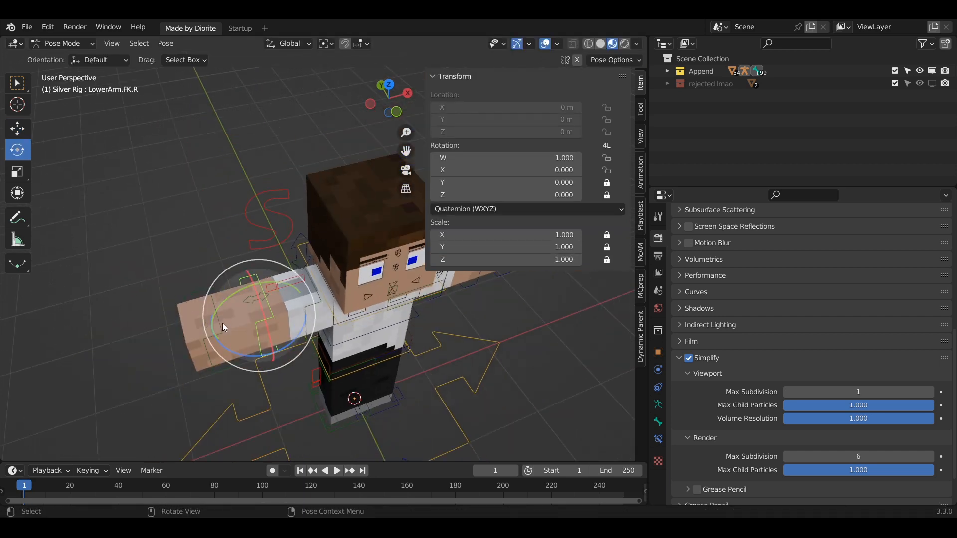
pyautogui.moveTo(306, 341); pyautogui.dragTo(349, 322, button='middle')
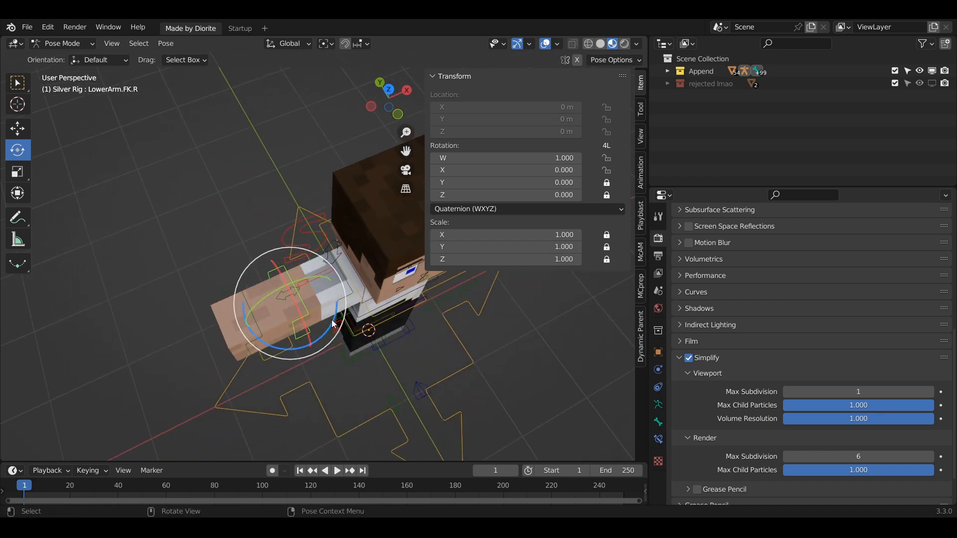
pyautogui.moveTo(334, 330); pyautogui.dragTo(307, 253)
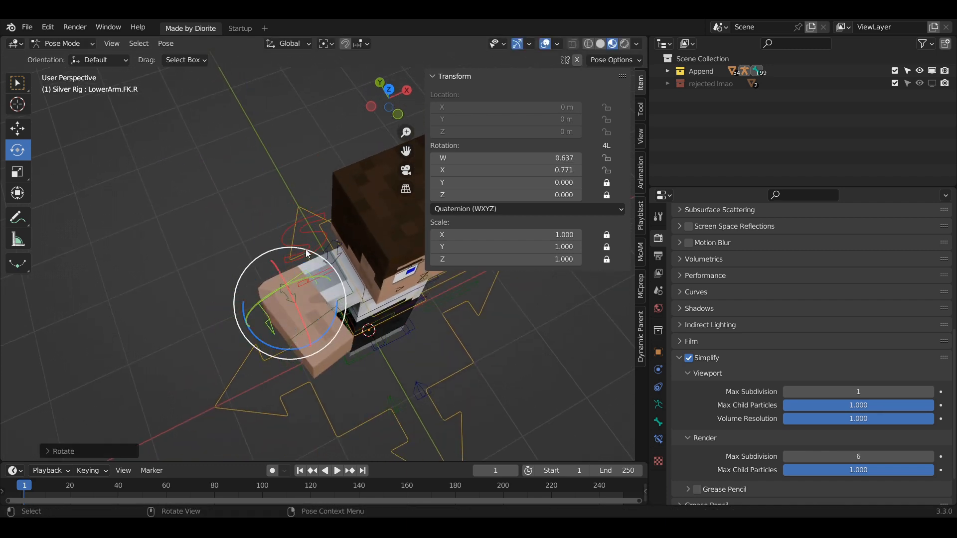
pyautogui.hotkey('alt', 'r')
# - Reselect the S-shaped property bone and set Smooth Bends to 0
pyautogui.click(298, 241)
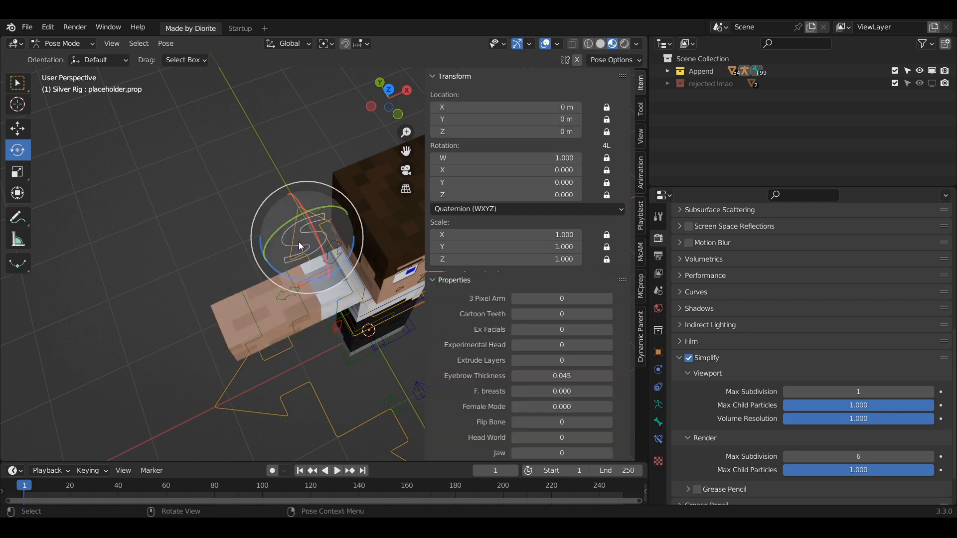
pyautogui.moveTo(298, 242); pyautogui.dragTo(288, 199, button='middle')
pyautogui.scroll(-2, 558, 436)
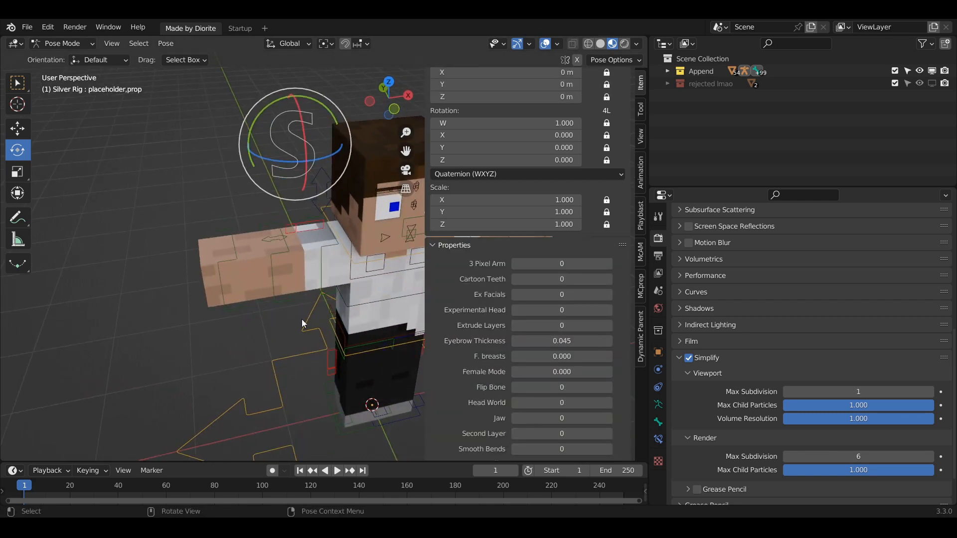
# - Select the eye control and set its 2 Pixel Eyes property to 1
pyautogui.moveTo(302, 323); pyautogui.dragTo(335, 295, button='middle')
pyautogui.press('n')
pyautogui.scroll(2, 329, 269)
pyautogui.click(321, 243)
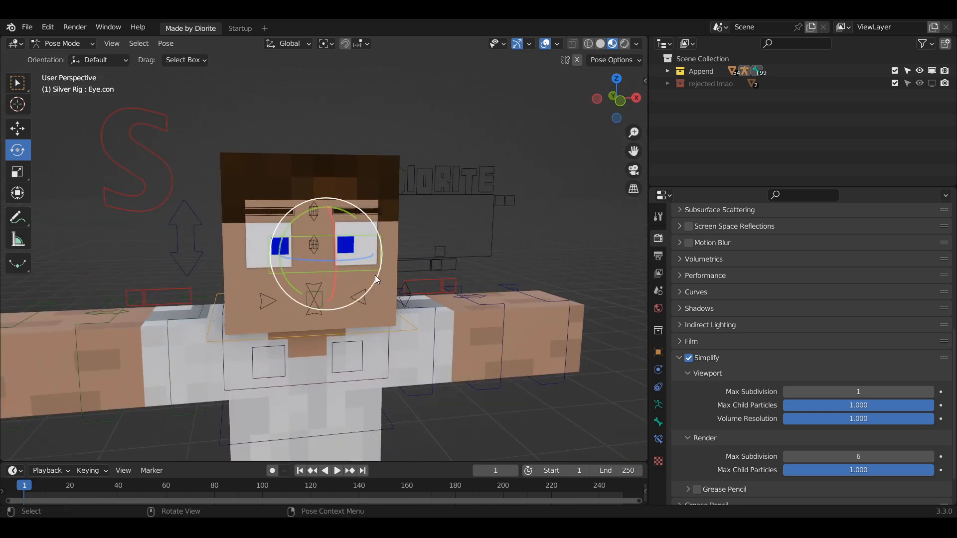
pyautogui.press('n')
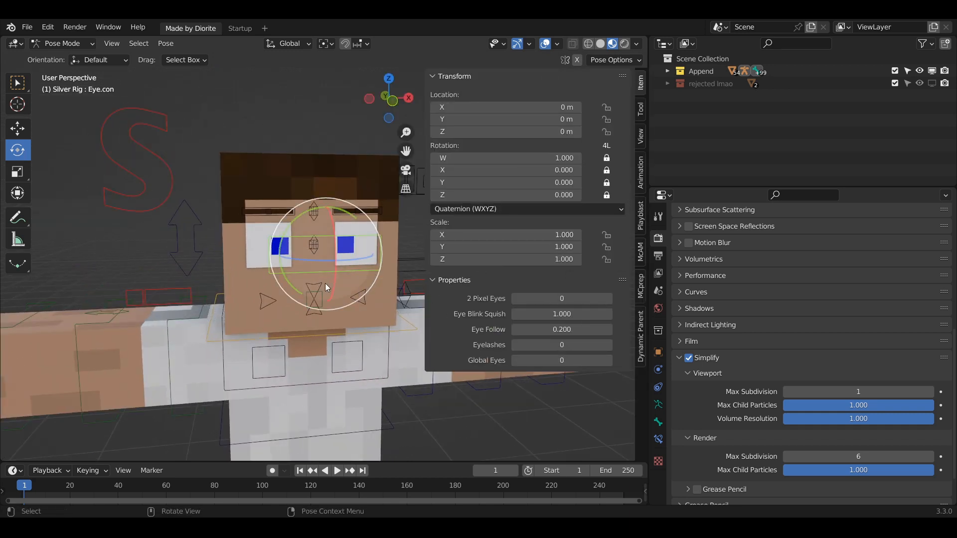
pyautogui.moveTo(324, 283); pyautogui.dragTo(345, 289, button='middle')
pyautogui.scroll(3, 345, 289)
pyautogui.moveTo(561, 300); pyautogui.dragTo(581, 301)
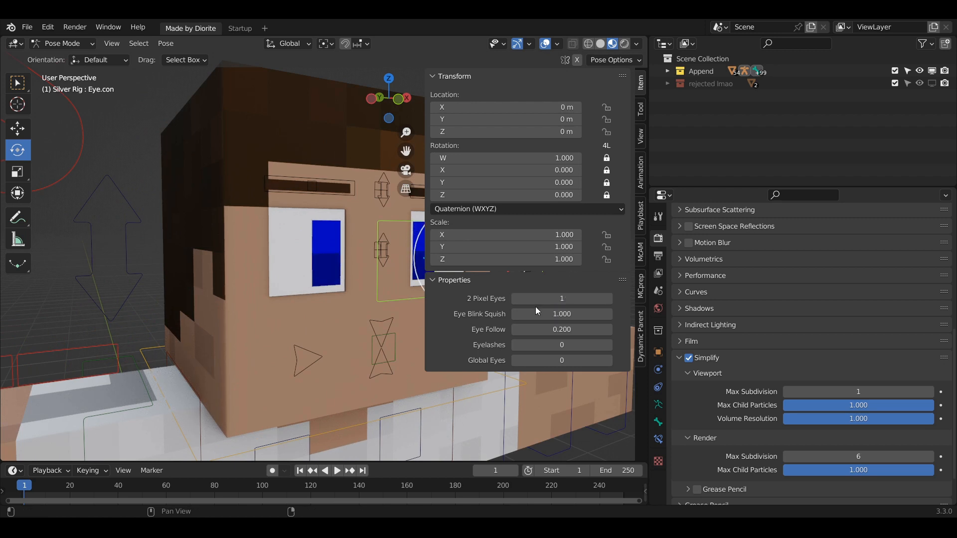
# - Try moving the eye control to test the two-pixel pupils, cancelling each move
pyautogui.keyDown('shift'); pyautogui.moveTo(392, 294); pyautogui.dragTo(205, 310, button='middle'); pyautogui.keyUp('shift')
pyautogui.keyDown('shift'); pyautogui.moveTo(268, 277); pyautogui.dragTo(314, 251, button='middle'); pyautogui.keyUp('shift')
pyautogui.press('g')
pyautogui.rightClick(285, 253)
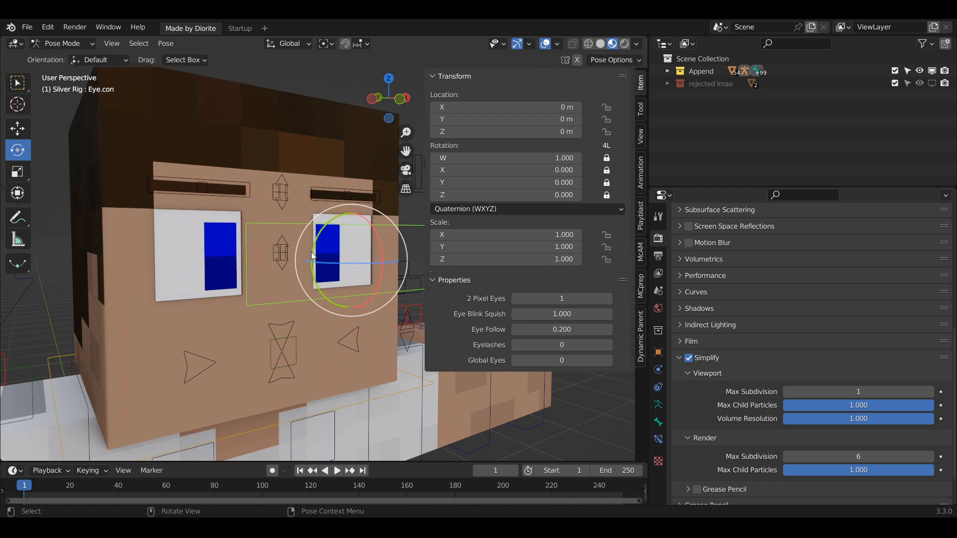
pyautogui.press('g')
pyautogui.rightClick(241, 250)
# - In Object Mode, select the character's right pupil and try the EyeColor and 2 Pixel Color settings of its Pupil material
pyautogui.hotkey('ctrl', 'Tab')
pyautogui.click(212, 250)
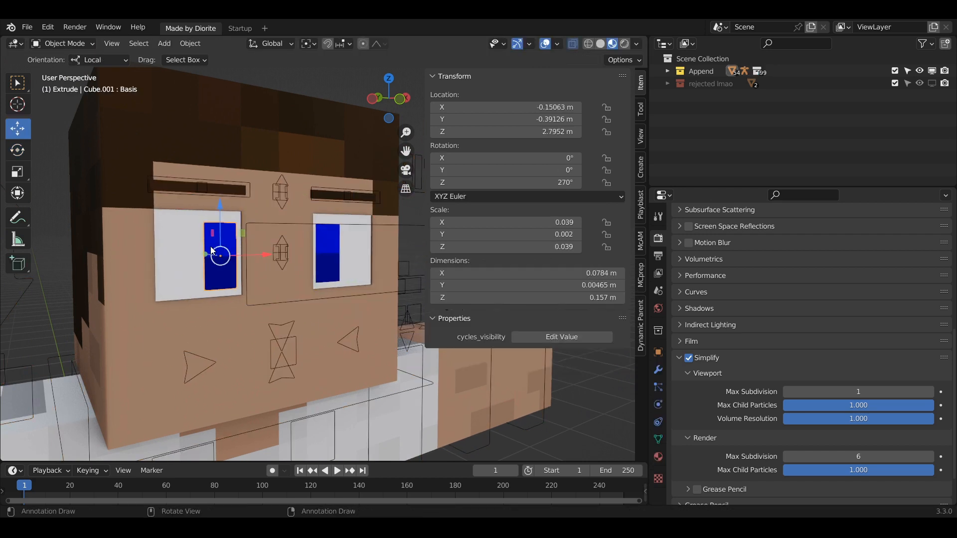
pyautogui.click(658, 457)
pyautogui.scroll(8, 717, 336)
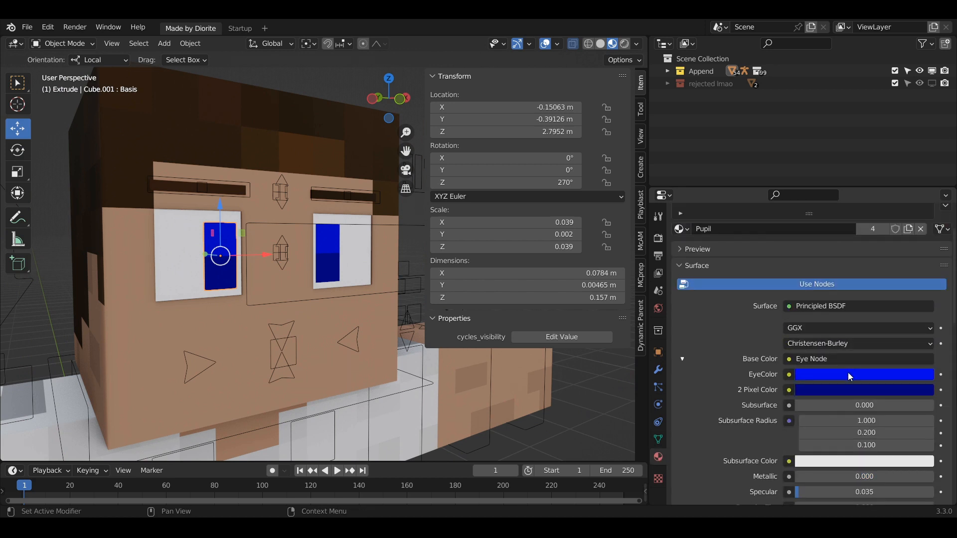
pyautogui.click(848, 375)
pyautogui.click(883, 381)
pyautogui.click(889, 392)
pyautogui.moveTo(876, 254); pyautogui.dragTo(827, 264)
pyautogui.press('Escape')
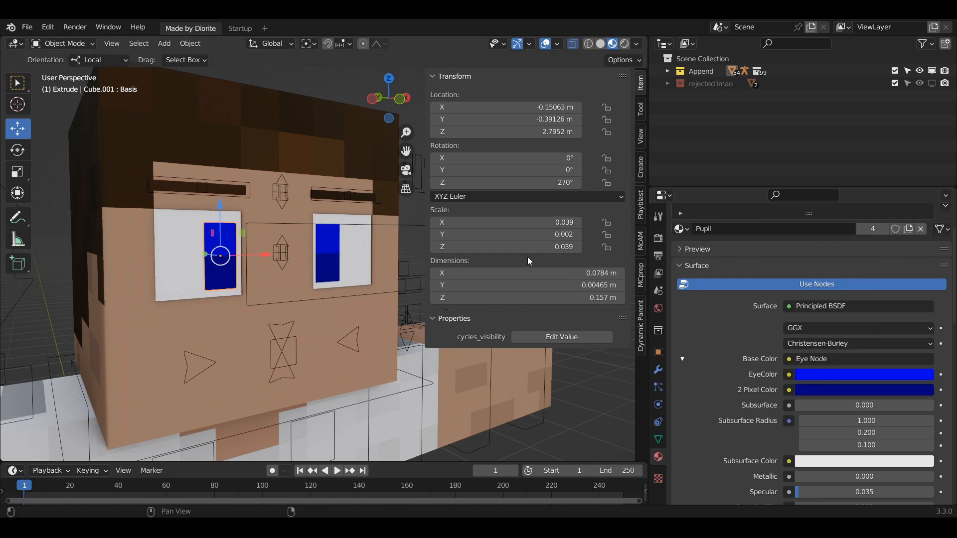
# - Select the rig, return to Pose Mode and set 2 Pixel Eyes to 0 on the eye control
pyautogui.scroll(-2, 268, 265)
pyautogui.click(329, 240)
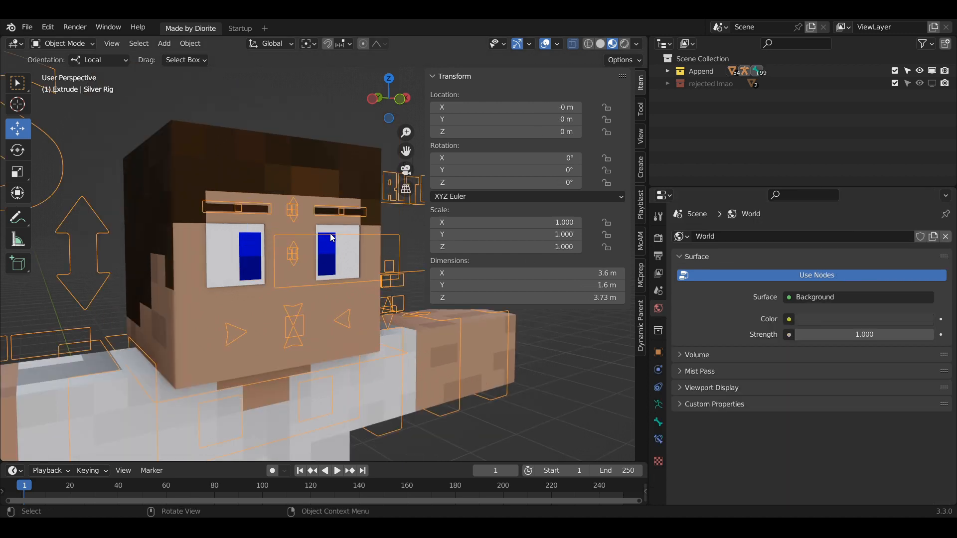
pyautogui.hotkey('ctrl', 'Tab')
pyautogui.moveTo(563, 294); pyautogui.dragTo(541, 294)
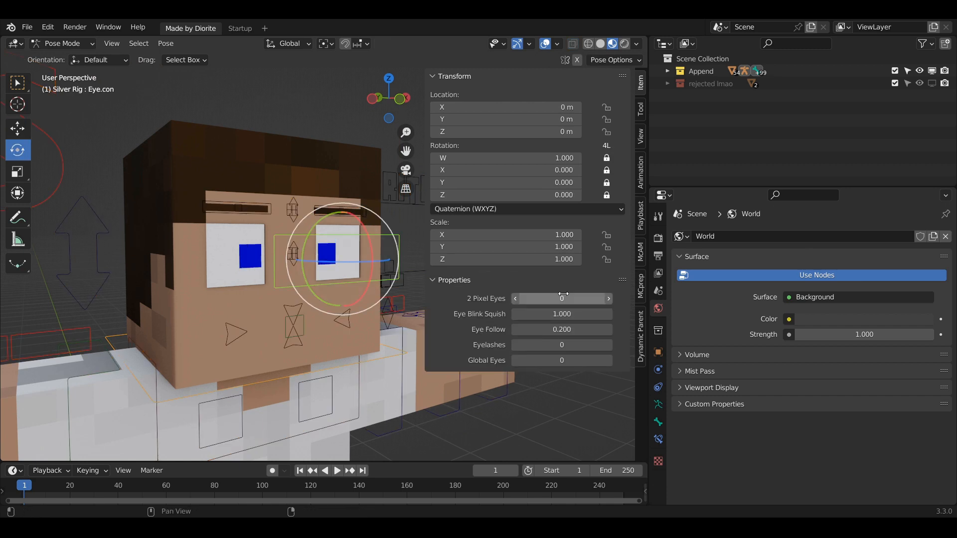
# - Try lowering the blink control in the facial panel beside the head, and cancel the move
pyautogui.moveTo(369, 304); pyautogui.dragTo(241, 333, button='middle')
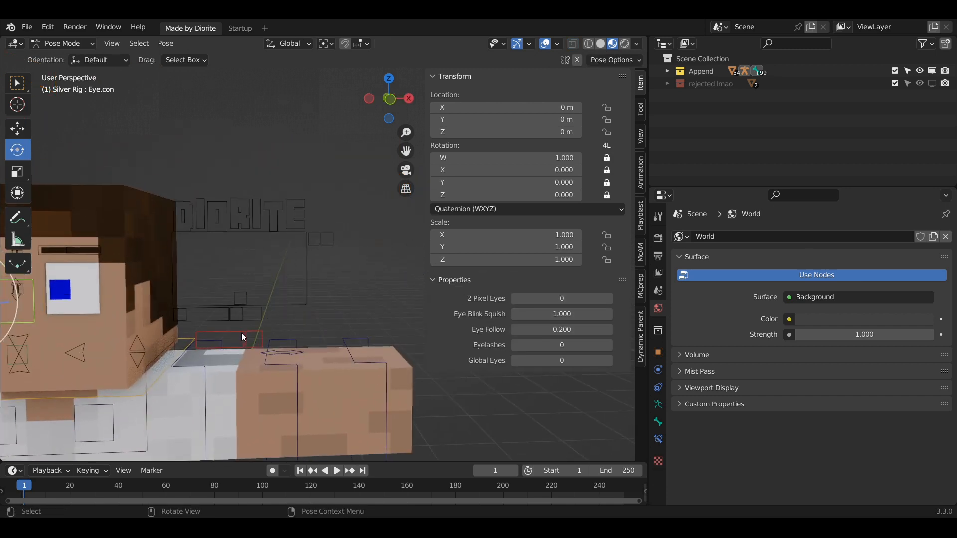
pyautogui.scroll(-3, 244, 331)
pyautogui.click(286, 274)
pyautogui.press('g')
pyautogui.moveTo(287, 271); pyautogui.dragTo(361, 259, button='middle')
pyautogui.scroll(2, 328, 264)
pyautogui.moveTo(383, 191); pyautogui.dragTo(382, 238)
pyautogui.rightClick(382, 236)
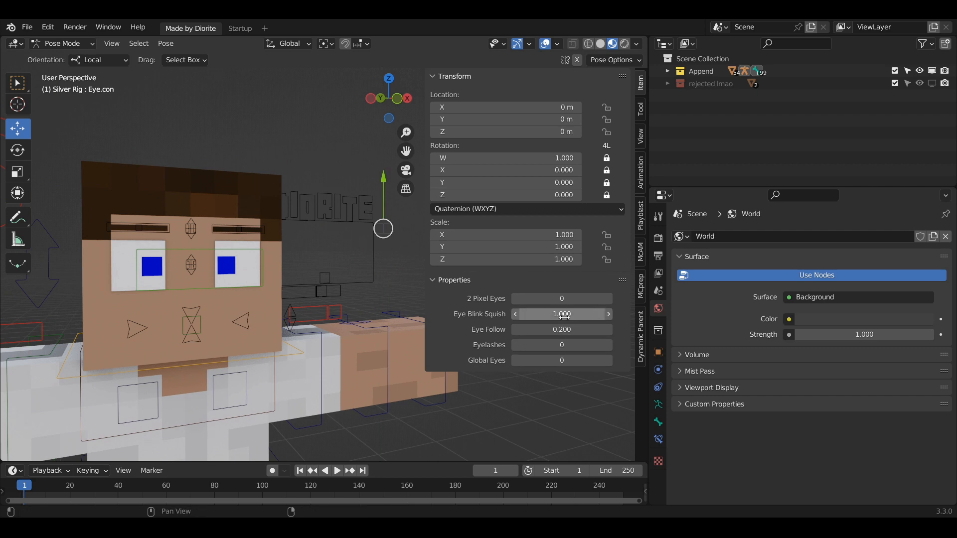
# - With Eye Blink Squish at 0, try lowering the blink control, undo it and restore Eye Blink Squish to 1
pyautogui.moveTo(381, 180); pyautogui.dragTo(382, 220)
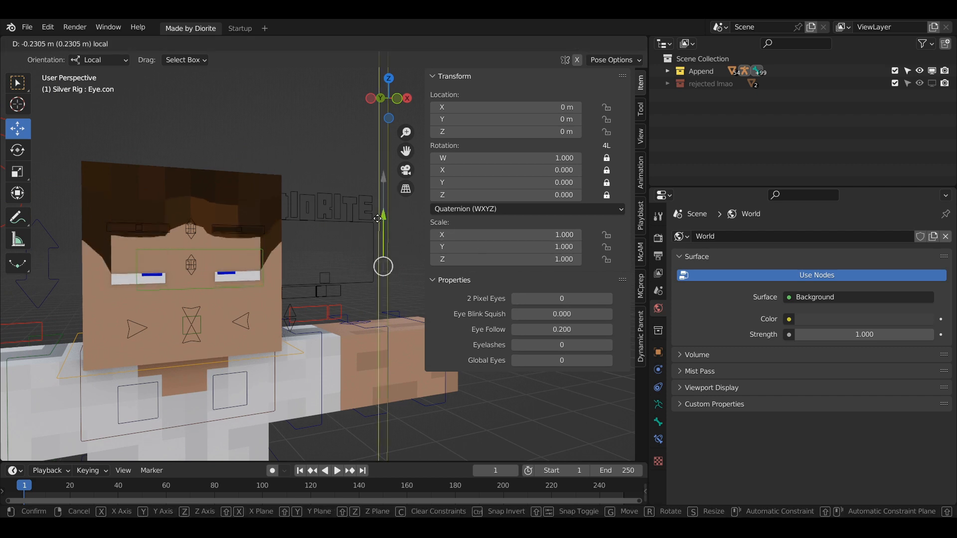
pyautogui.moveTo(573, 314); pyautogui.dragTo(598, 314)
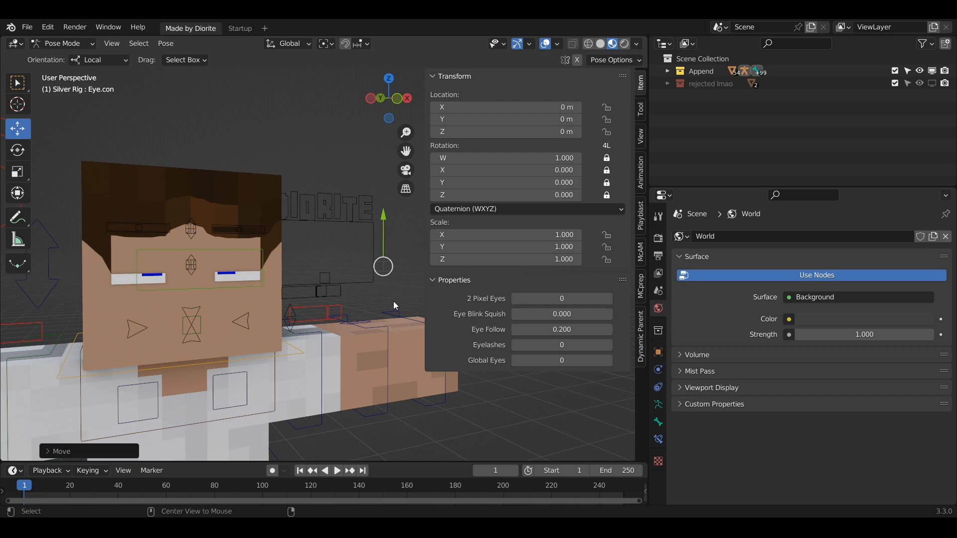
pyautogui.hotkey('ctrl', 'z')
# - Move the eye control to about X 0.38 m, Z 0.17 m and set Eye Follow to 1
pyautogui.scroll(1, 209, 279)
pyautogui.keyDown('shift'); pyautogui.moveTo(186, 263); pyautogui.dragTo(289, 284, button='middle'); pyautogui.keyUp('shift')
pyautogui.keyDown('shift'); pyautogui.moveTo(310, 316); pyautogui.dragTo(248, 284, button='middle'); pyautogui.keyUp('shift')
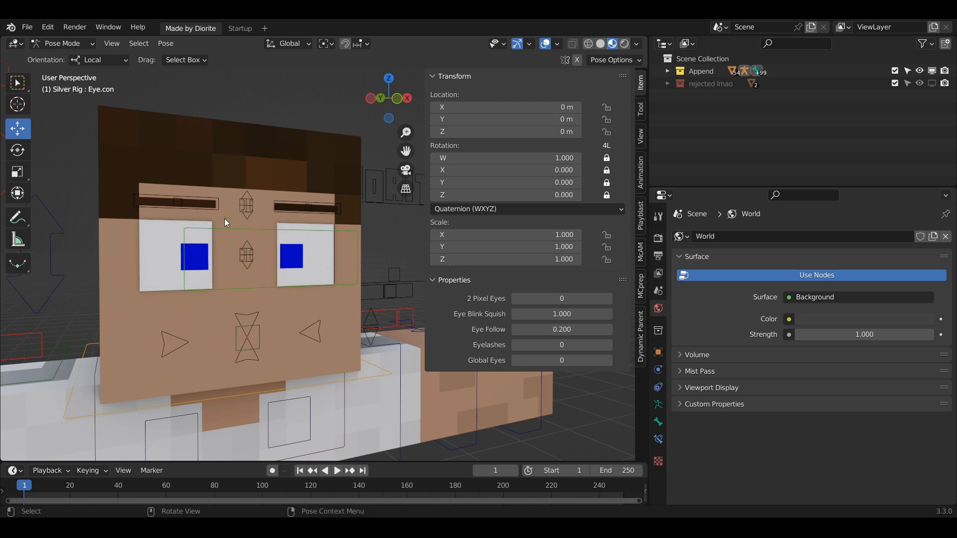
pyautogui.click(252, 231)
pyautogui.press('g')
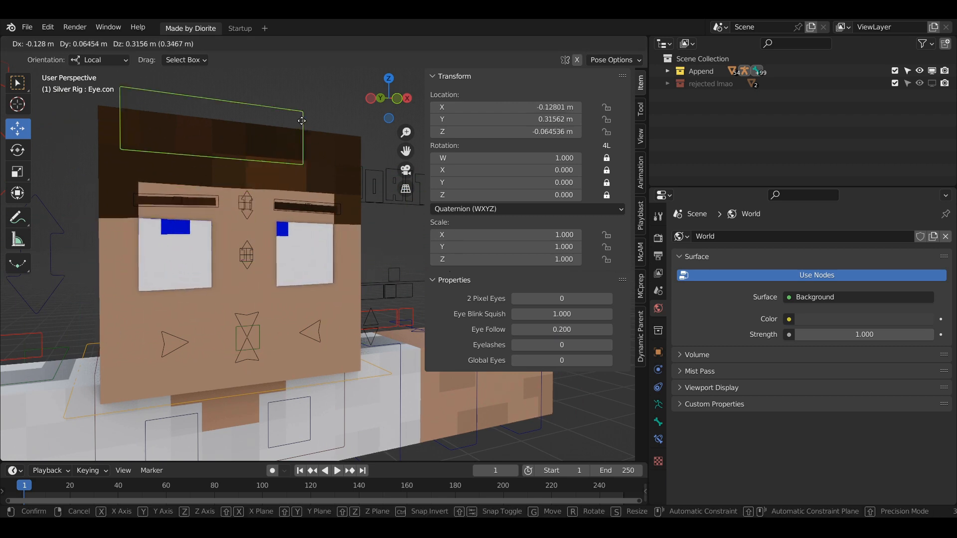
pyautogui.click(478, 266)
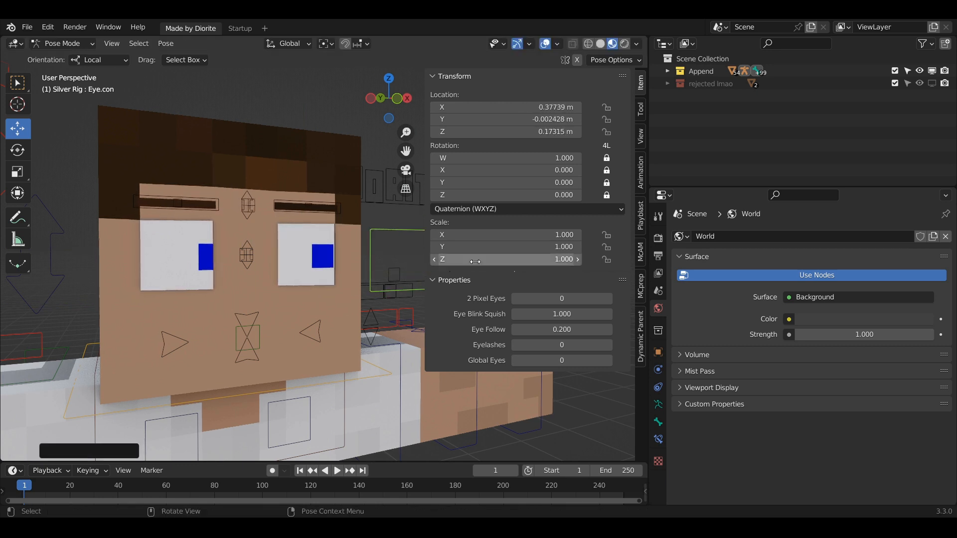
pyautogui.moveTo(549, 327); pyautogui.dragTo(598, 328)
pyautogui.scroll(-2, 293, 264)
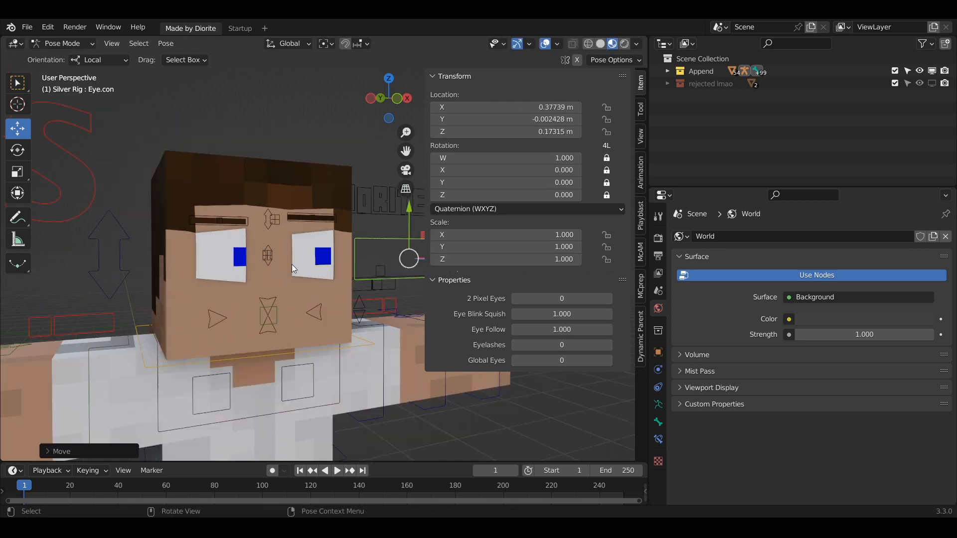
# - Try moving the eye control, set Eye Follow to 0, try moving it again and cancel the move
pyautogui.press('g')
pyautogui.press('Escape')
pyautogui.moveTo(559, 335); pyautogui.dragTo(504, 334)
pyautogui.press('g')
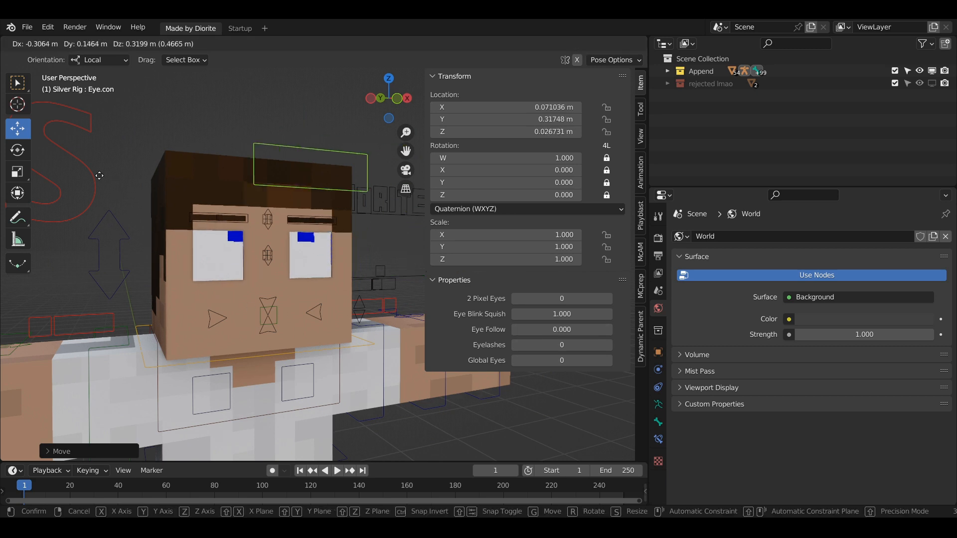
pyautogui.press('Escape')
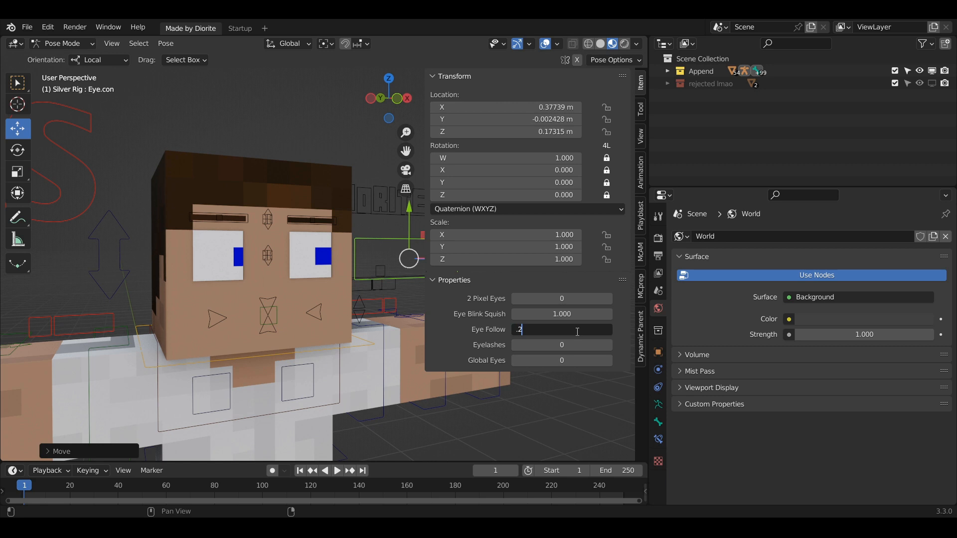
# - Set Eye Follow to 0.2, move the eye control to test it, and clear its location
pyautogui.press('Return')
pyautogui.press('g')
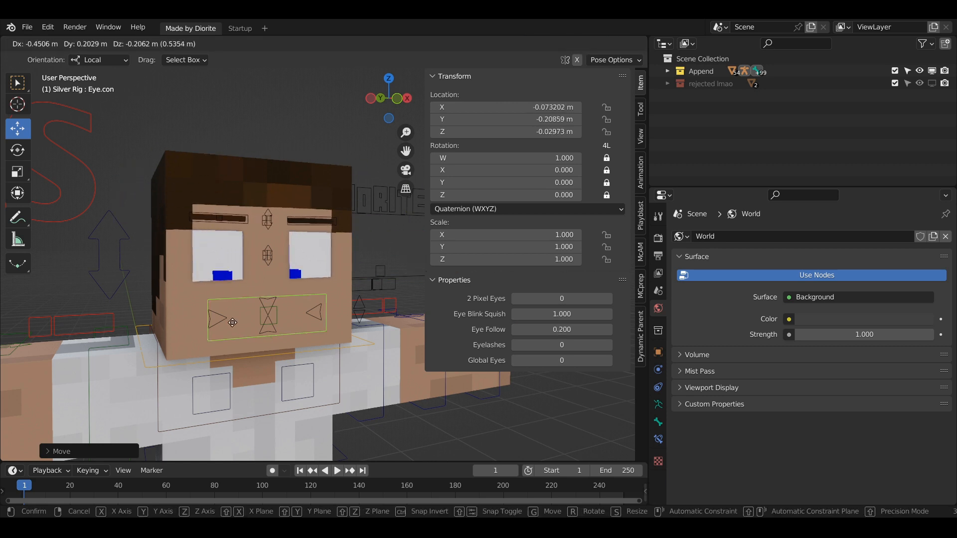
pyautogui.click(339, 262)
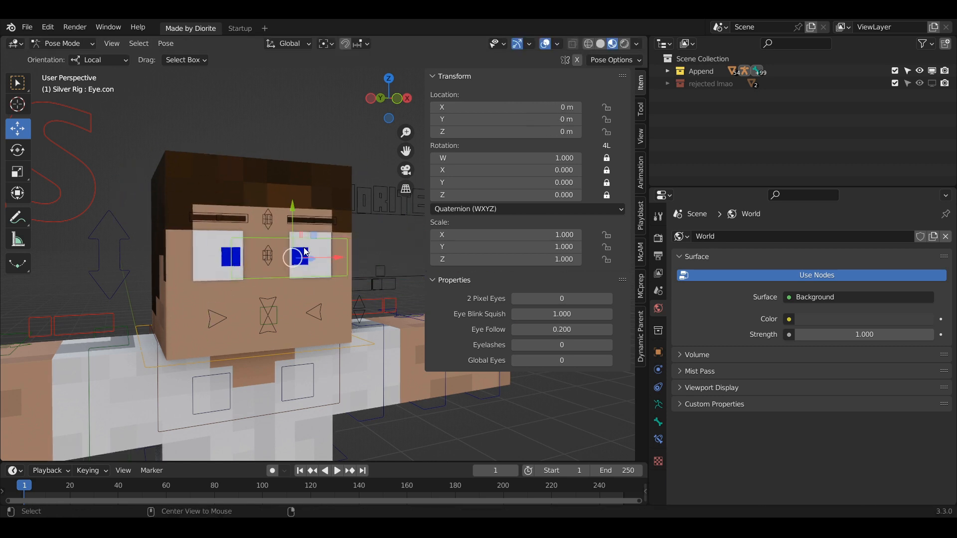
pyautogui.hotkey('alt', 'g')
# - Set Eyelashes to 1 on the eye control, inspect the lashes from the side, and set Eyelashes back to 0
pyautogui.scroll(2, 310, 286)
pyautogui.moveTo(337, 297); pyautogui.dragTo(302, 288, button='middle')
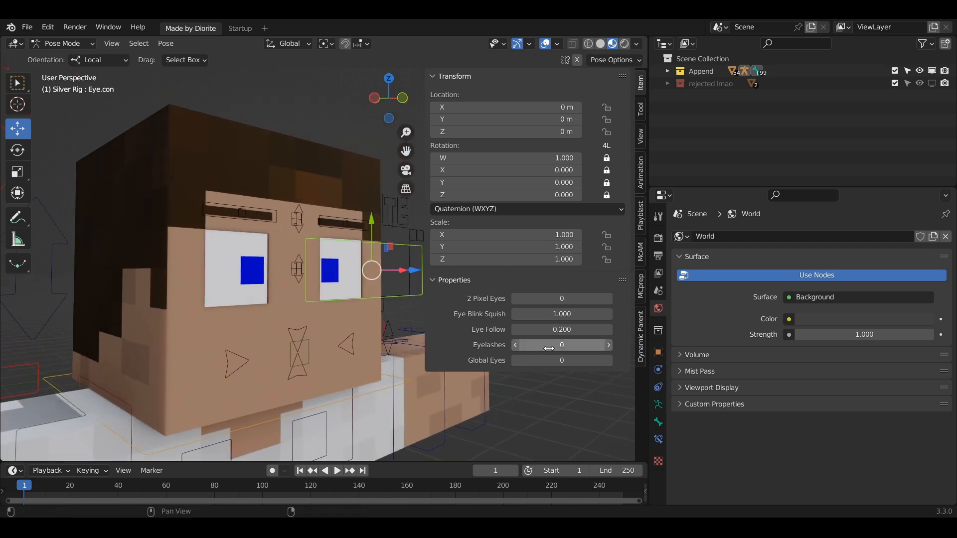
pyautogui.moveTo(549, 348); pyautogui.dragTo(568, 349)
pyautogui.scroll(2, 237, 284)
pyautogui.moveTo(269, 245); pyautogui.dragTo(206, 261, button='middle')
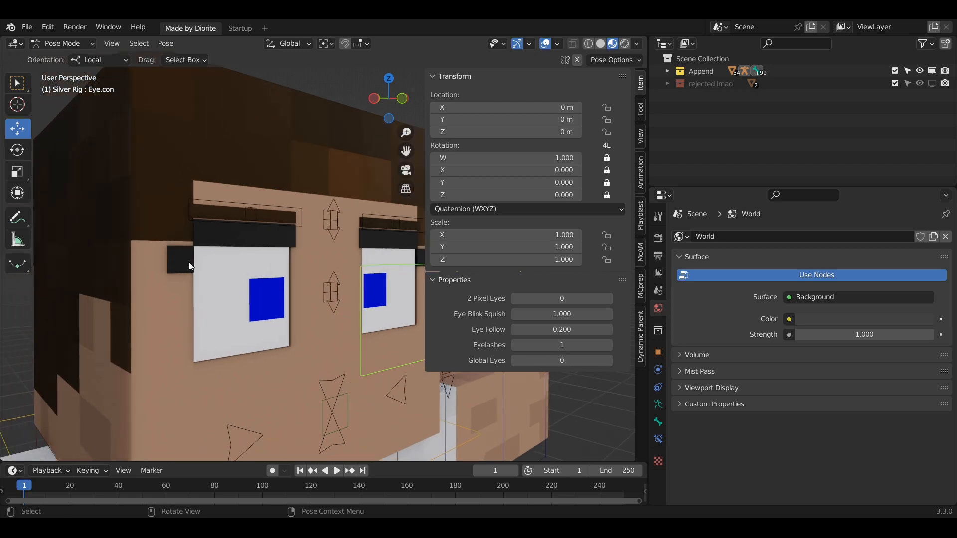
pyautogui.scroll(-2, 334, 271)
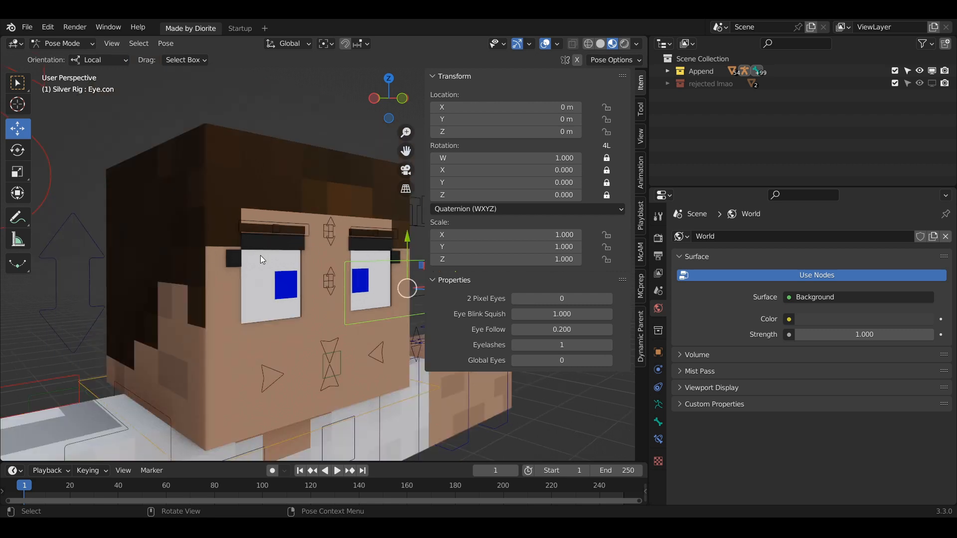
pyautogui.scroll(-2, 261, 262)
pyautogui.scroll(2, 272, 239)
pyautogui.moveTo(562, 344); pyautogui.dragTo(541, 345)
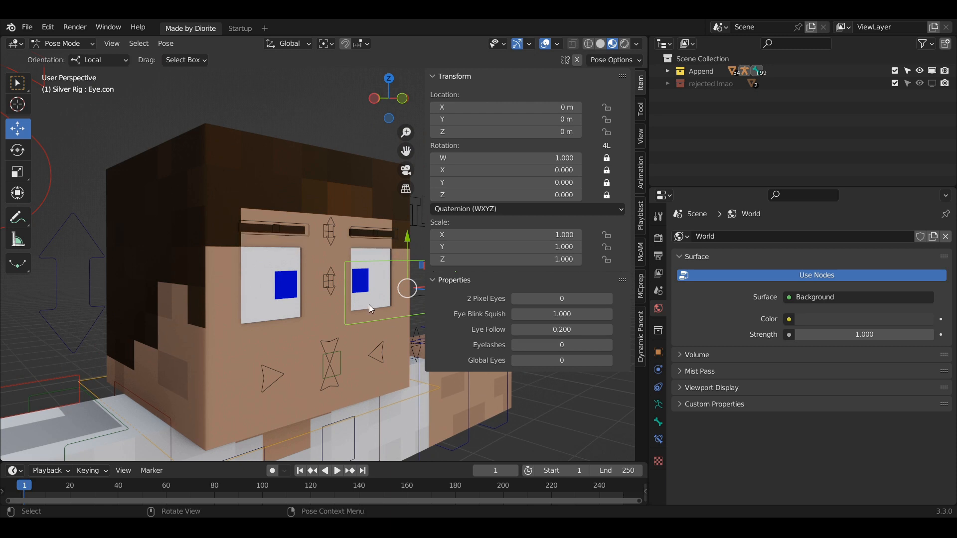
# - Set Global Eyes to 1, try a trackball rotation of the head, cancel it and reselect the eye control
pyautogui.moveTo(368, 304); pyautogui.dragTo(339, 295, button='middle')
pyautogui.moveTo(556, 364); pyautogui.dragTo(568, 364)
pyautogui.moveTo(289, 324); pyautogui.dragTo(315, 328, button='middle')
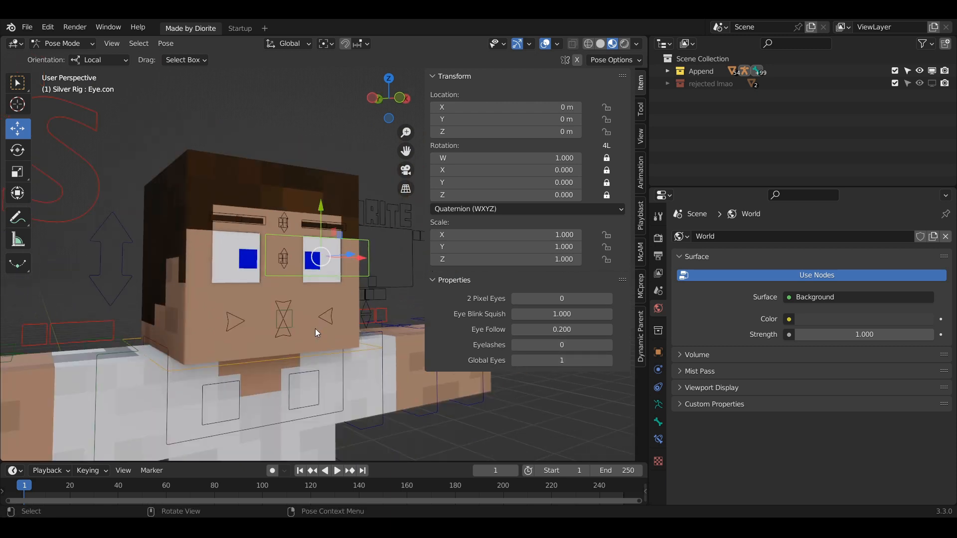
pyautogui.click(274, 359)
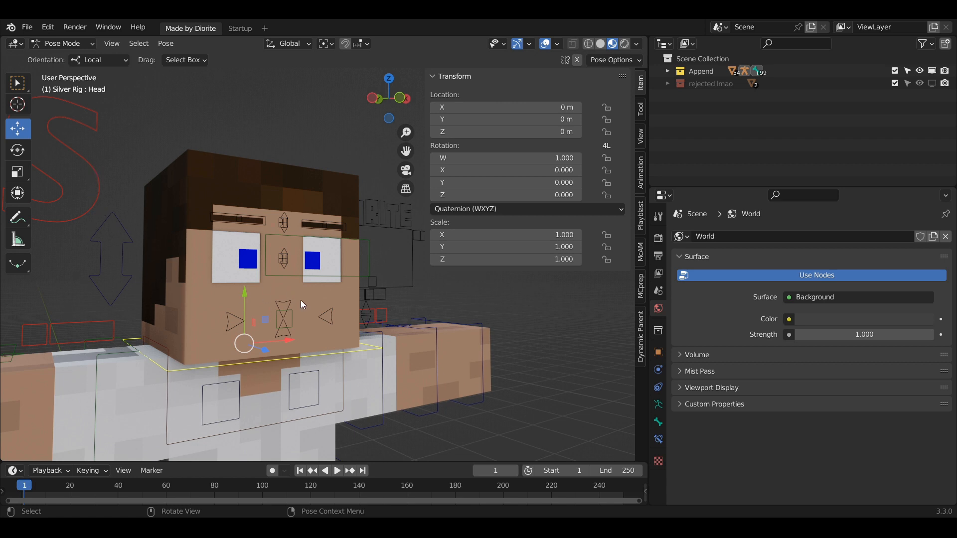
pyautogui.press('r')
pyautogui.press('r')
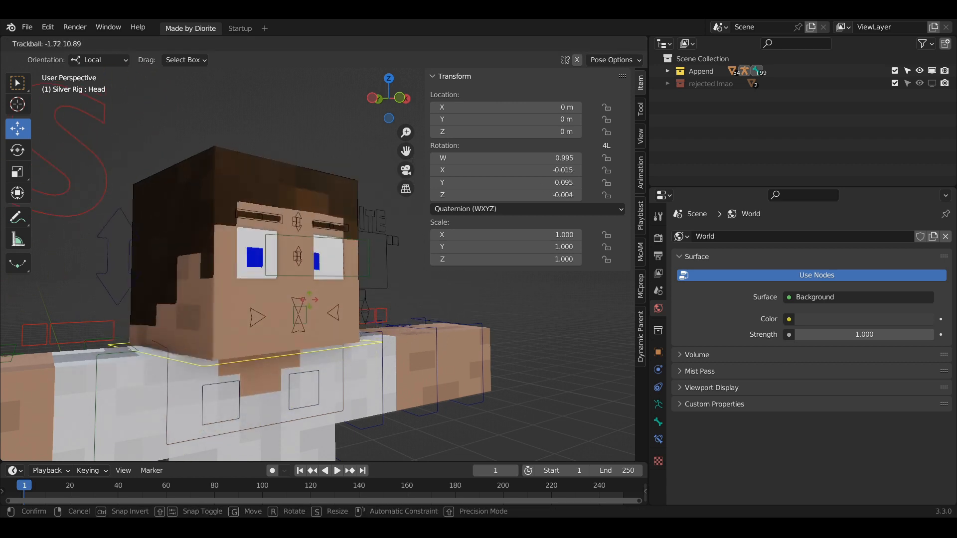
pyautogui.rightClick(328, 243)
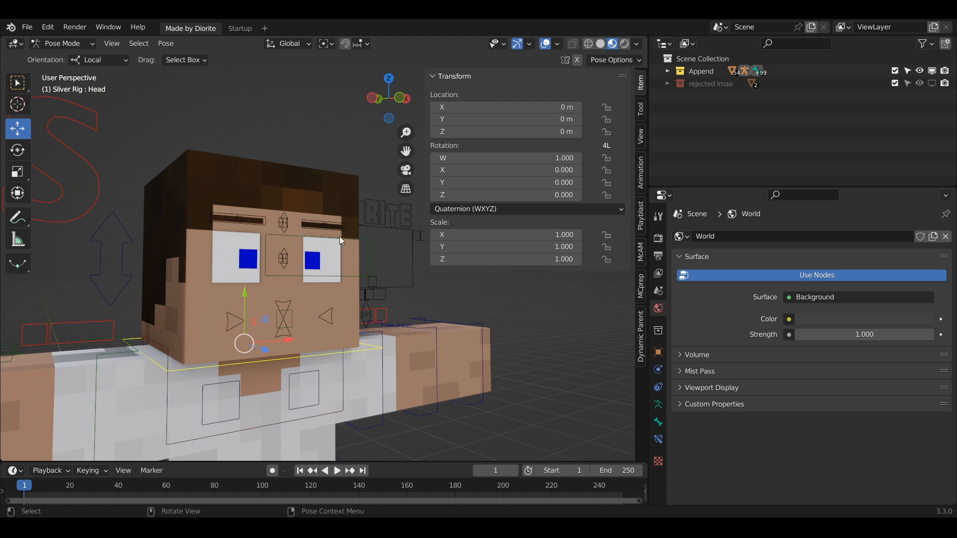
pyautogui.click(339, 238)
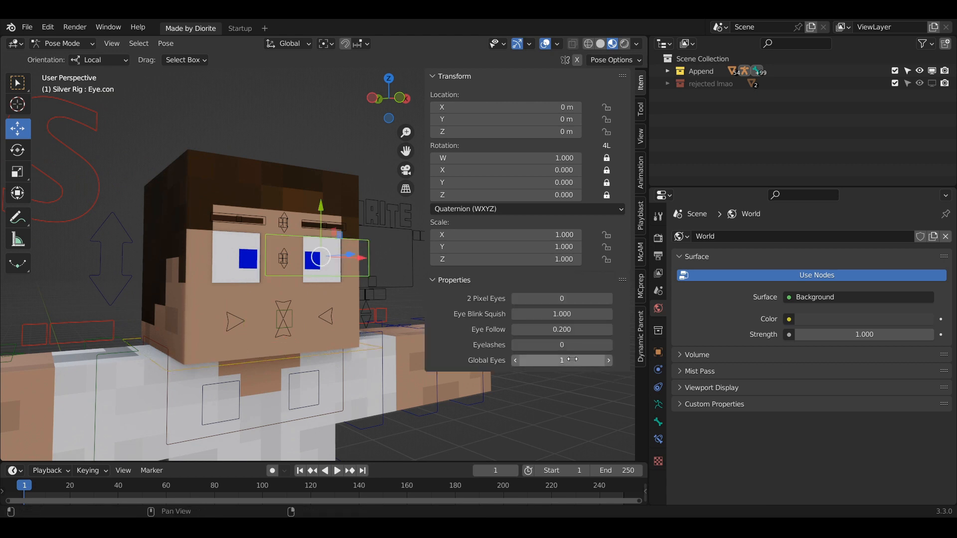
# - Set IK/Fk to 1 on the left arm's property control, try moving the left arm IK control and cancel
pyautogui.press('n')
pyautogui.moveTo(242, 268); pyautogui.dragTo(344, 243, button='middle')
pyautogui.scroll(3, 344, 249)
pyautogui.keyDown('shift'); pyautogui.moveTo(443, 339); pyautogui.dragTo(229, 275, button='middle'); pyautogui.keyUp('shift')
pyautogui.scroll(-2, 333, 345)
pyautogui.click(338, 251)
pyautogui.press('n')
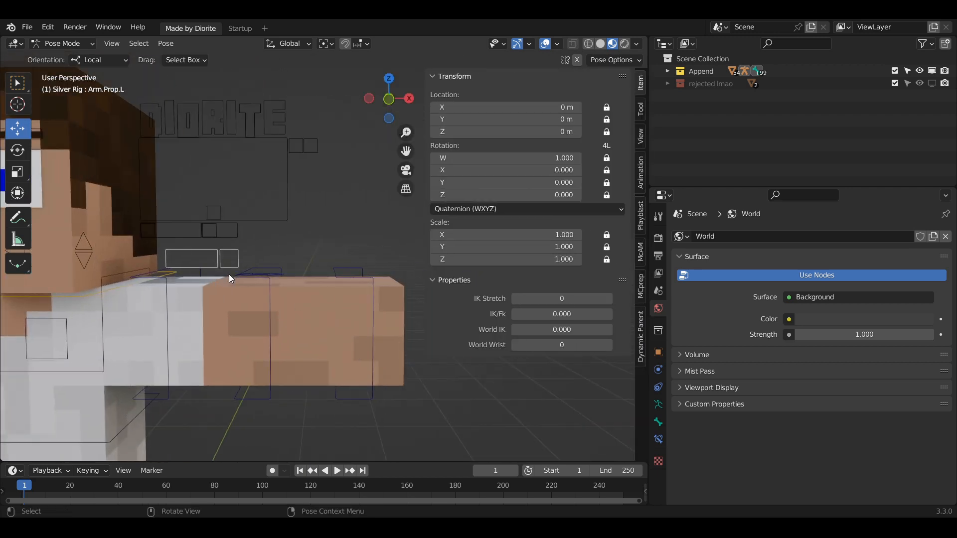
pyautogui.scroll(-1, 229, 274)
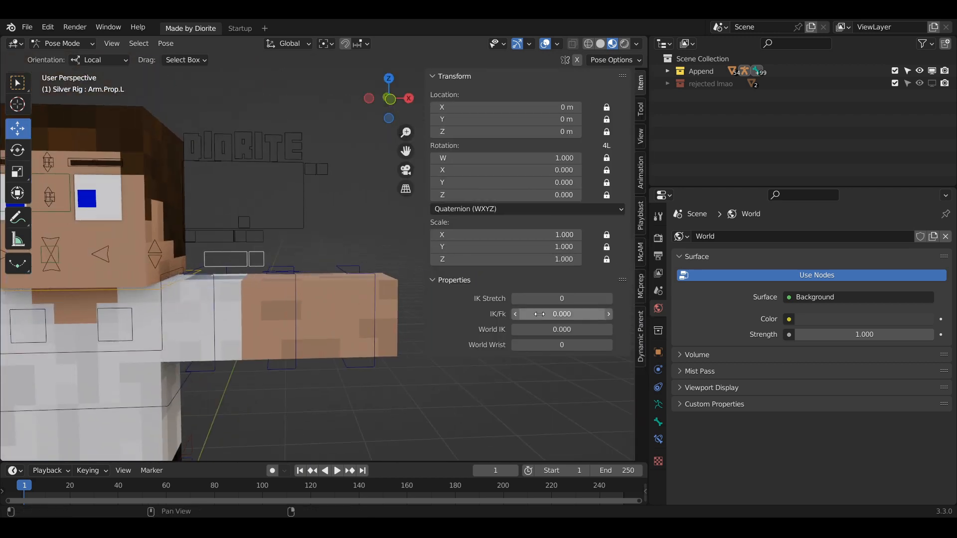
pyautogui.moveTo(539, 314); pyautogui.dragTo(563, 313)
pyautogui.click(368, 323)
pyautogui.press('g')
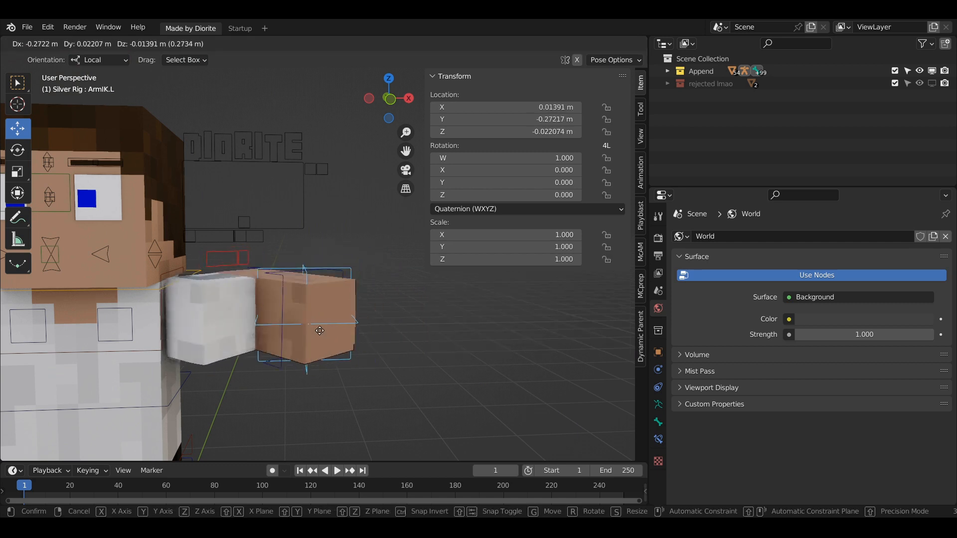
pyautogui.press('Escape')
# - Set IK Stretch to 1 for the left arm, try pulling its IK control outward beyond the hand, and cancel
pyautogui.click(226, 260)
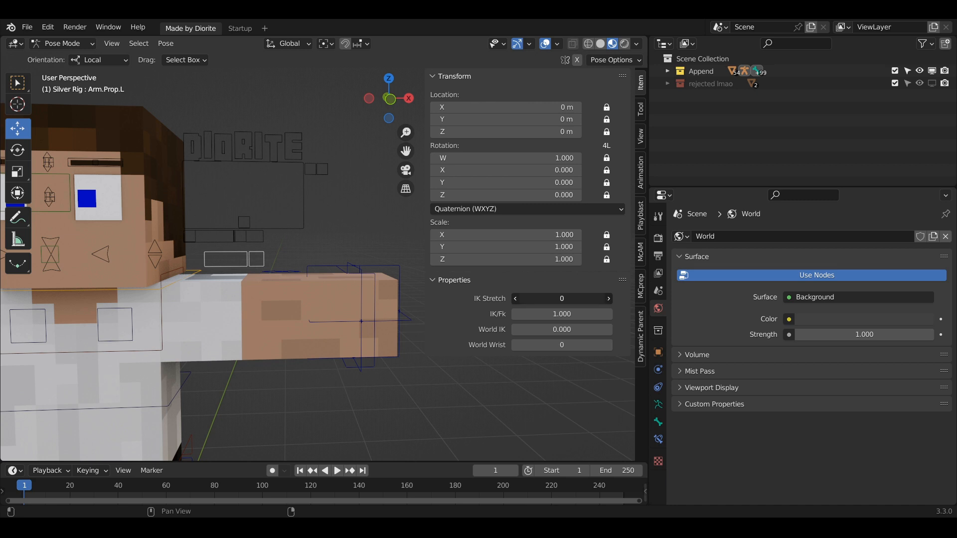
pyautogui.click(361, 327)
pyautogui.moveTo(355, 317); pyautogui.dragTo(492, 334)
pyautogui.rightClick(492, 334)
# - Restore the left arm's IK Stretch to 0, set World IK to 1, try a trackball rotation of the chest and cancel
pyautogui.click(242, 262)
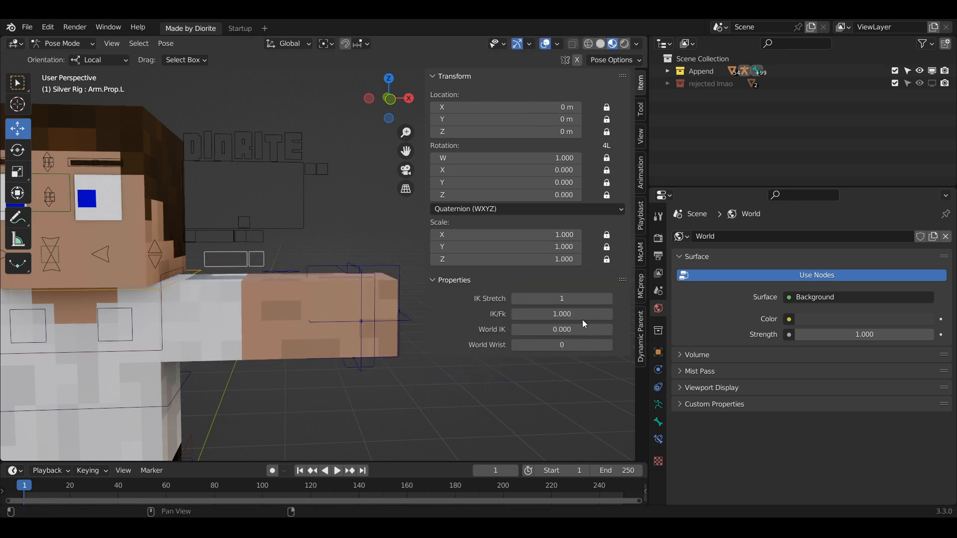
pyautogui.moveTo(577, 328); pyautogui.dragTo(643, 327)
pyautogui.scroll(-1, 210, 333)
pyautogui.click(189, 327)
pyautogui.press('r')
pyautogui.press('r')
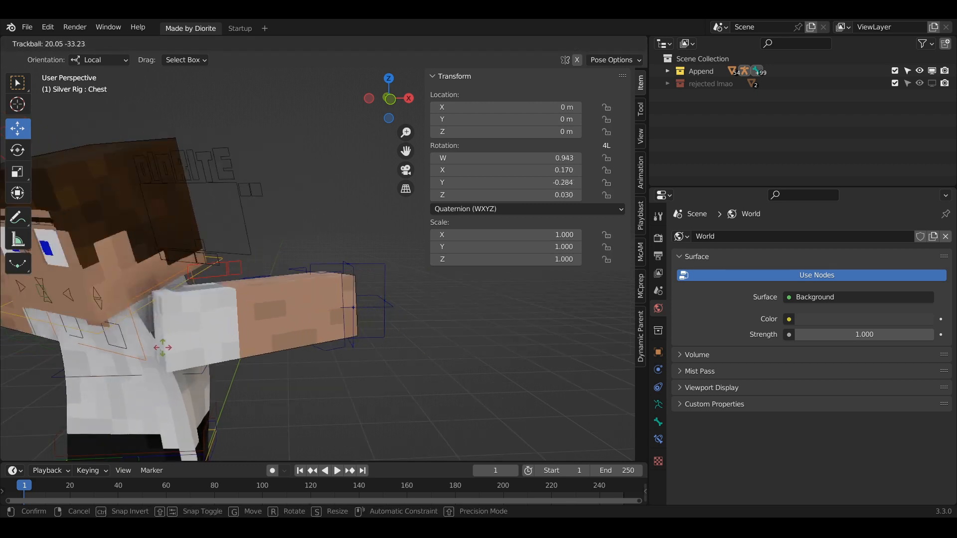
pyautogui.press('Escape')
# - Try rotating the chest again, set the left arm's World IK to 0, and repeat the cancelled chest rotation for comparison
pyautogui.click(246, 259)
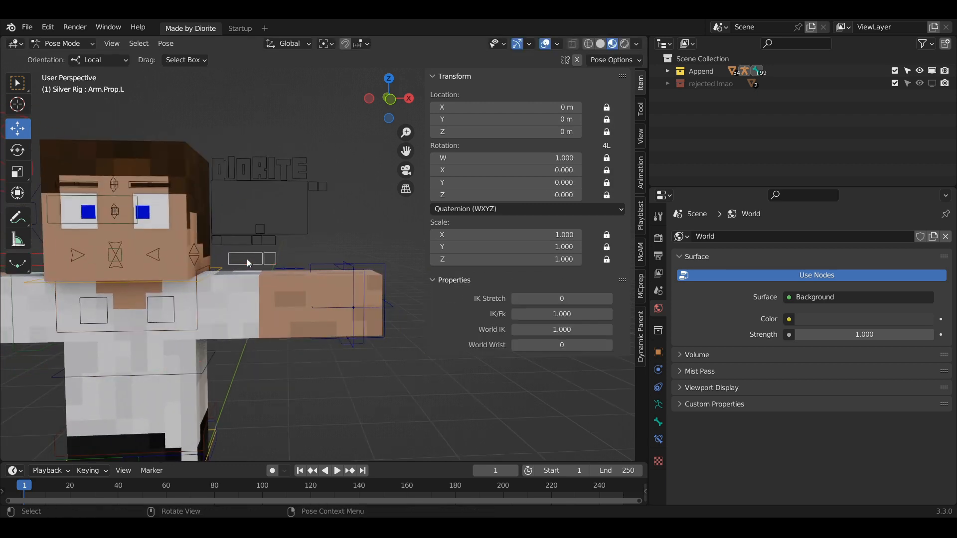
pyautogui.click(202, 327)
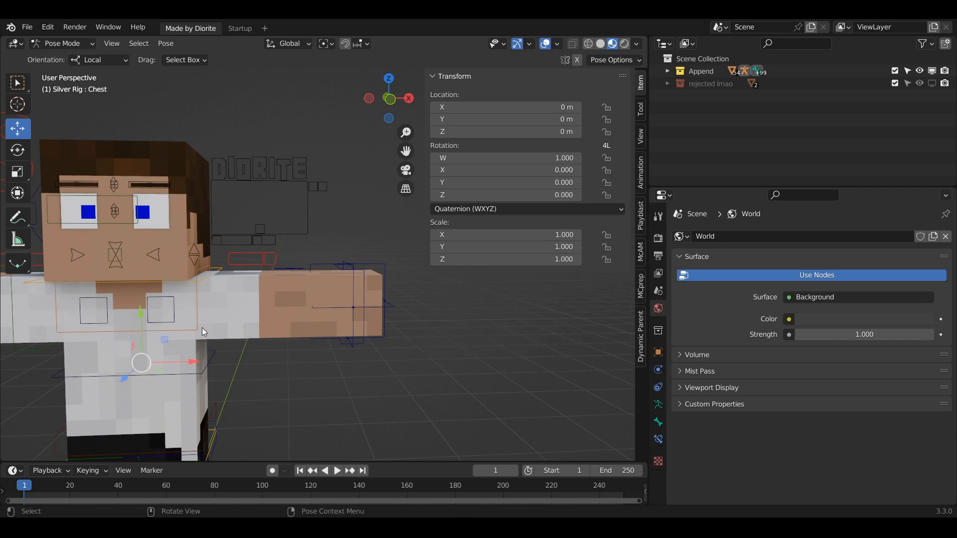
pyautogui.press('r')
pyautogui.press('r')
pyautogui.press('Escape')
pyautogui.click(245, 259)
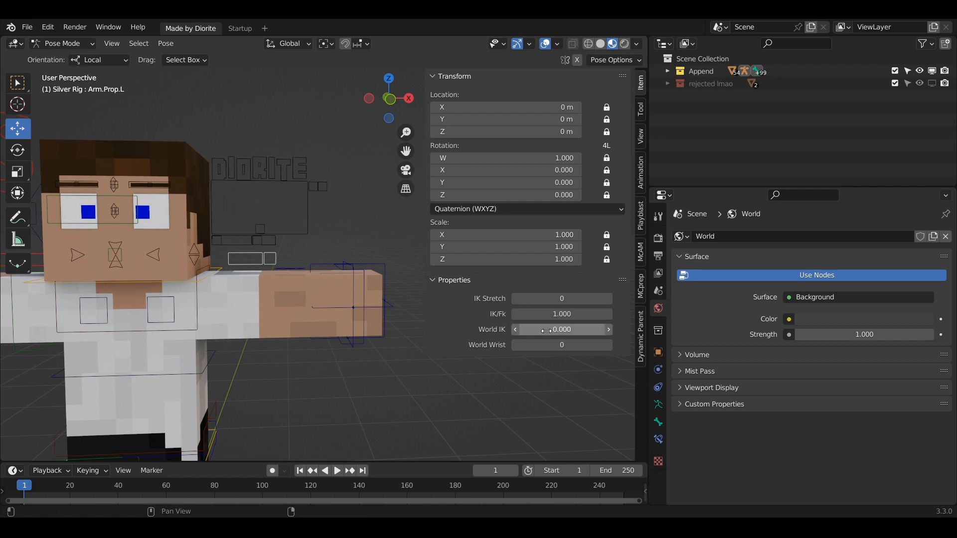
pyautogui.click(194, 301)
pyautogui.press('r')
pyautogui.press('r')
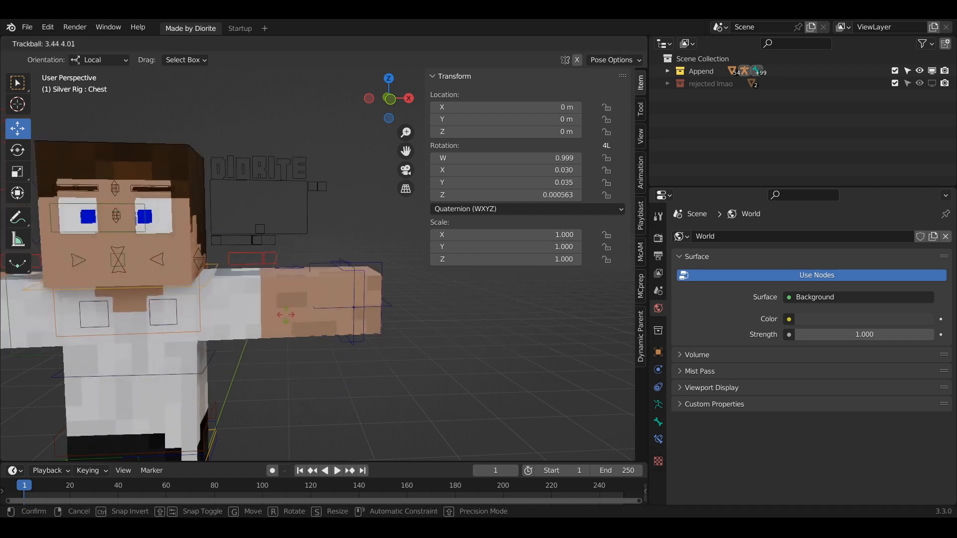
pyautogui.rightClick(285, 315)
# - Set World IK and World Wrist to 1 for the left arm, and try rotating the chest and moving it along local Y
pyautogui.click(269, 259)
pyautogui.moveTo(534, 329); pyautogui.dragTo(578, 329)
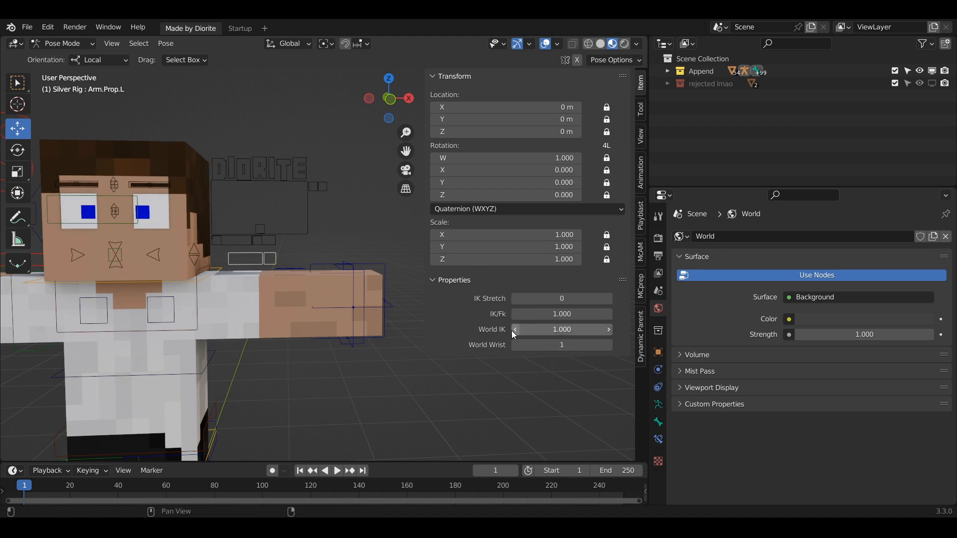
pyautogui.click(184, 331)
pyautogui.press('r')
pyautogui.press('r')
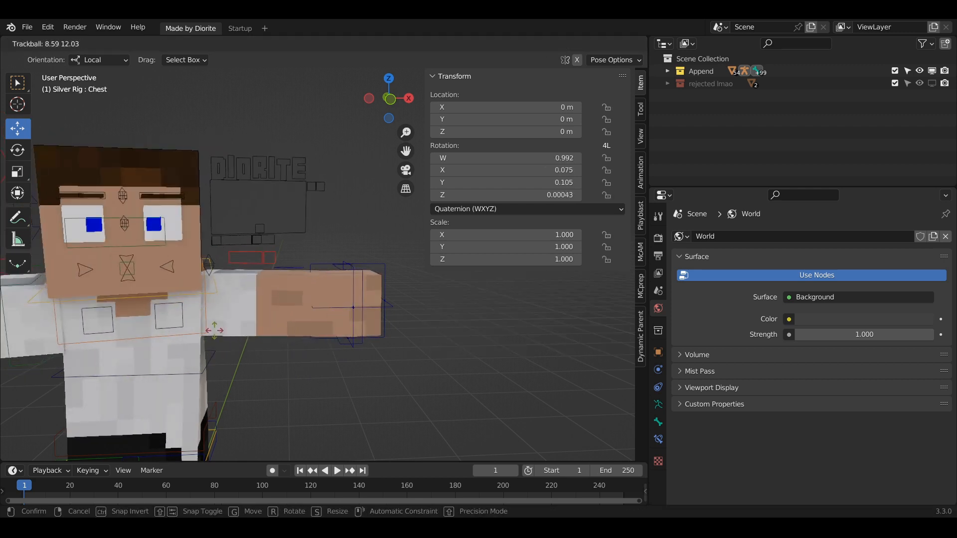
pyautogui.rightClick(214, 329)
pyautogui.press('g')
pyautogui.press('y')
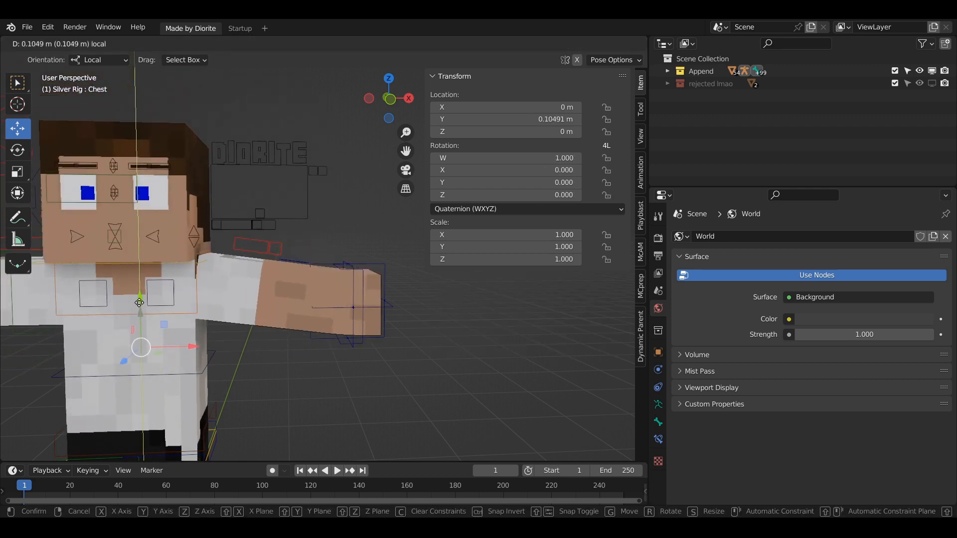
pyautogui.rightClick(139, 303)
# - Try a trackball rotation of the left wrist control and cancel it
pyautogui.click(359, 303)
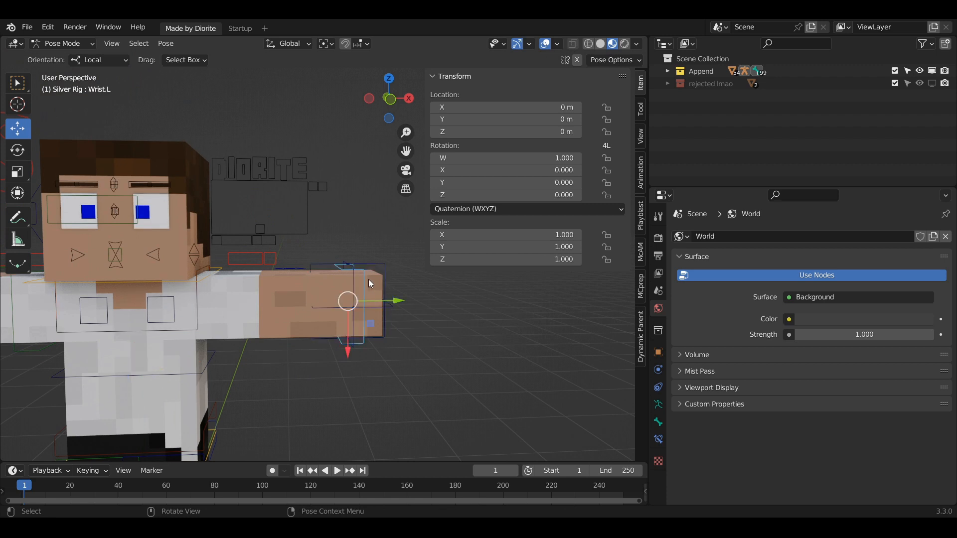
pyautogui.press('r')
pyautogui.press('r')
pyautogui.rightClick(360, 291)
# - Try turning the left arm IK control with the Rotate tool, cancel it, and set World Wrist back to 0
pyautogui.click(355, 308)
pyautogui.hotkey('shift', 'space')
pyautogui.press('r')
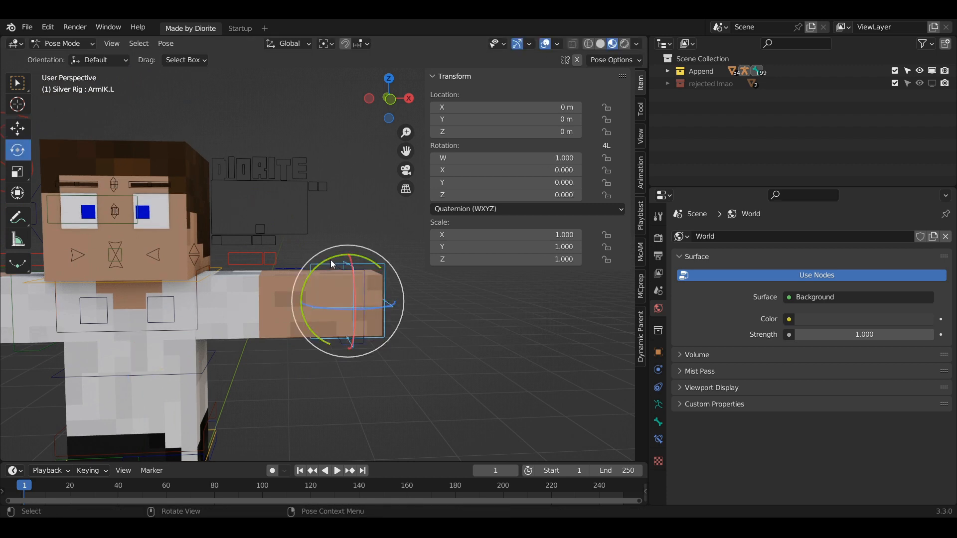
pyautogui.moveTo(331, 260); pyautogui.dragTo(275, 257)
pyautogui.rightClick(275, 256)
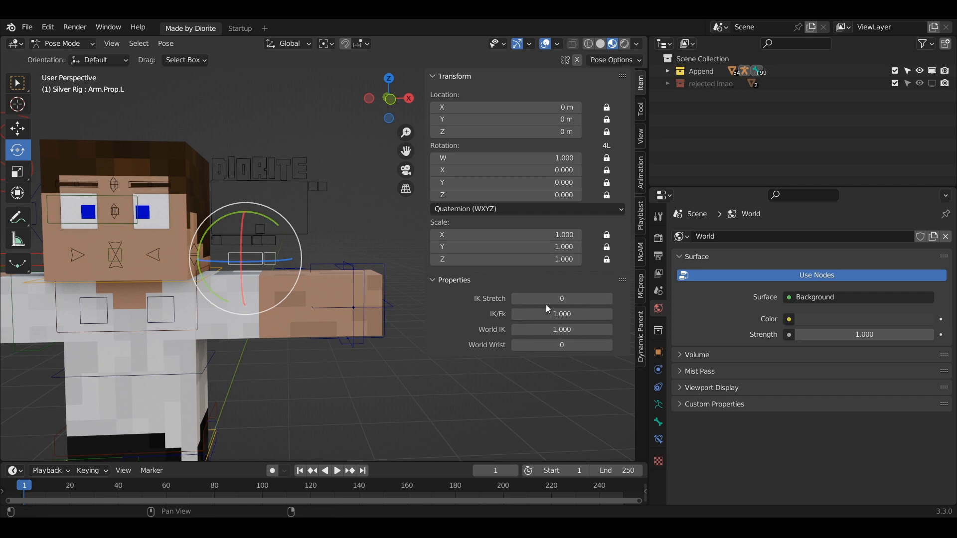
# - Select the right arm's property control beside the head, and briefly show its properties
pyautogui.scroll(1, 253, 270)
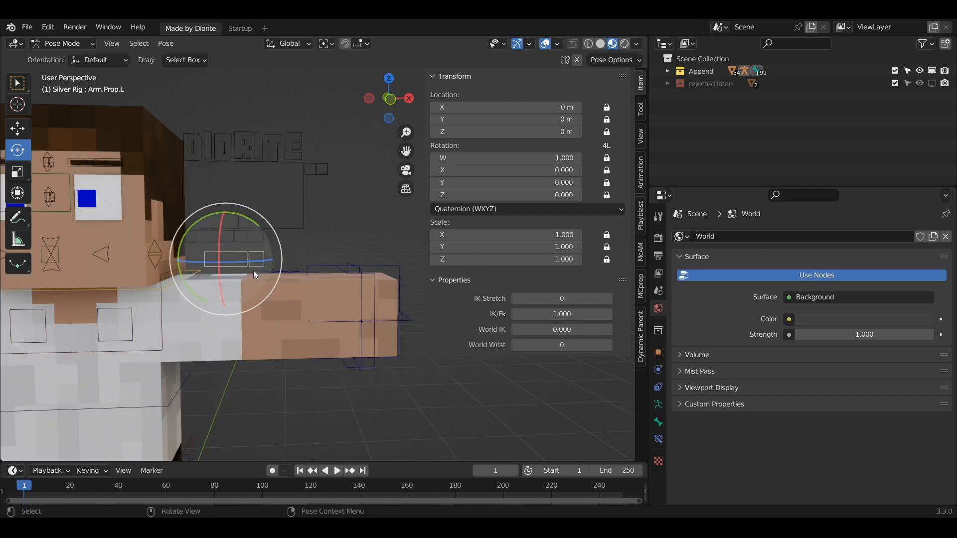
pyautogui.scroll(-1, 337, 297)
pyautogui.press('n')
pyautogui.keyDown('shift'); pyautogui.moveTo(231, 272); pyautogui.dragTo(413, 280, button='middle'); pyautogui.keyUp('shift')
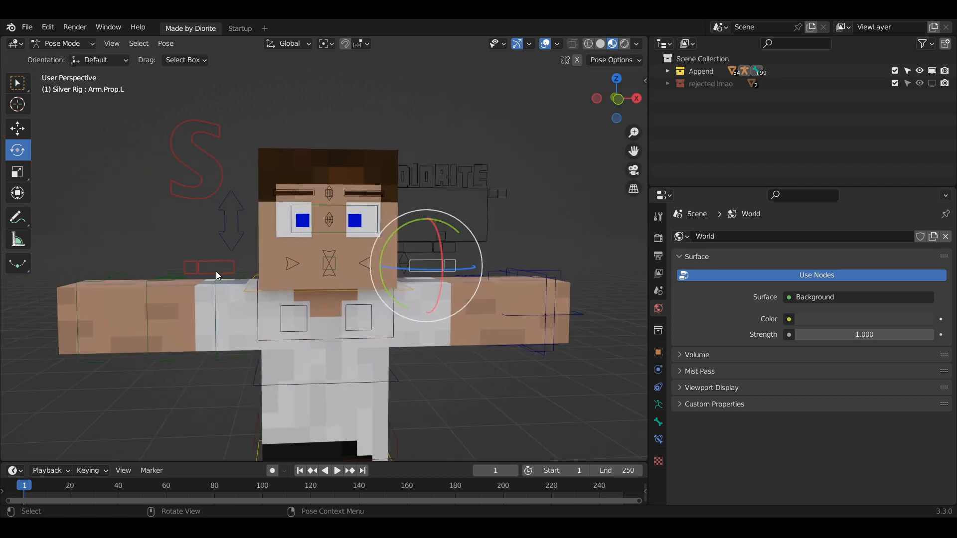
pyautogui.click(203, 260)
pyautogui.press('n')
pyautogui.press('n')
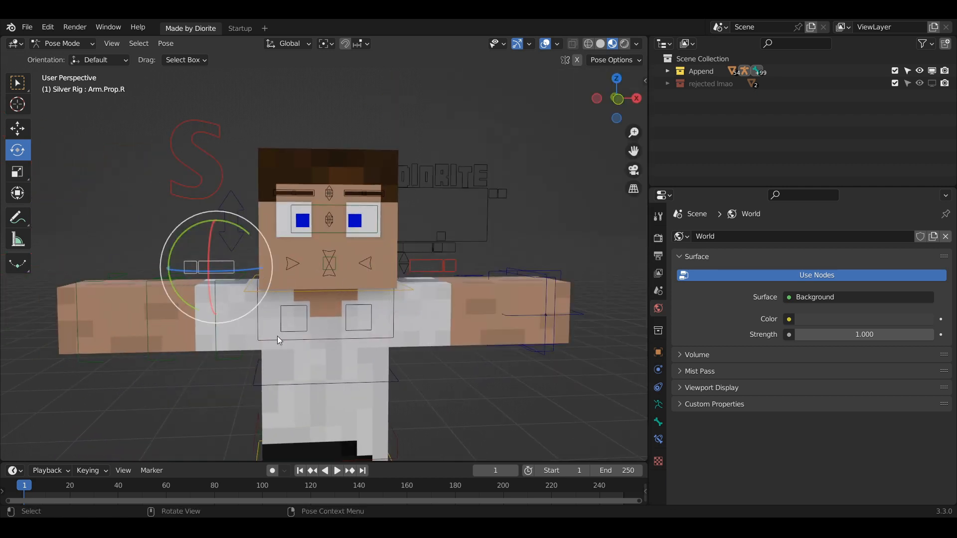
# - Open the mouth by moving the mouth control up and outward in the facial panel, and show its properties
pyautogui.scroll(-3, 361, 348)
pyautogui.scroll(4, 361, 349)
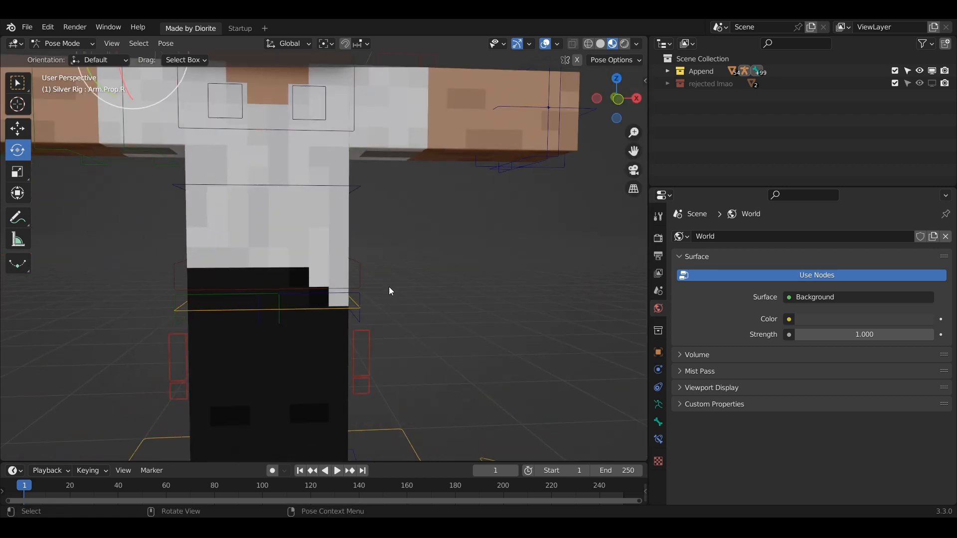
pyautogui.keyDown('shift'); pyautogui.moveTo(400, 82); pyautogui.dragTo(387, 366, button='middle'); pyautogui.keyUp('shift')
pyautogui.click(405, 296)
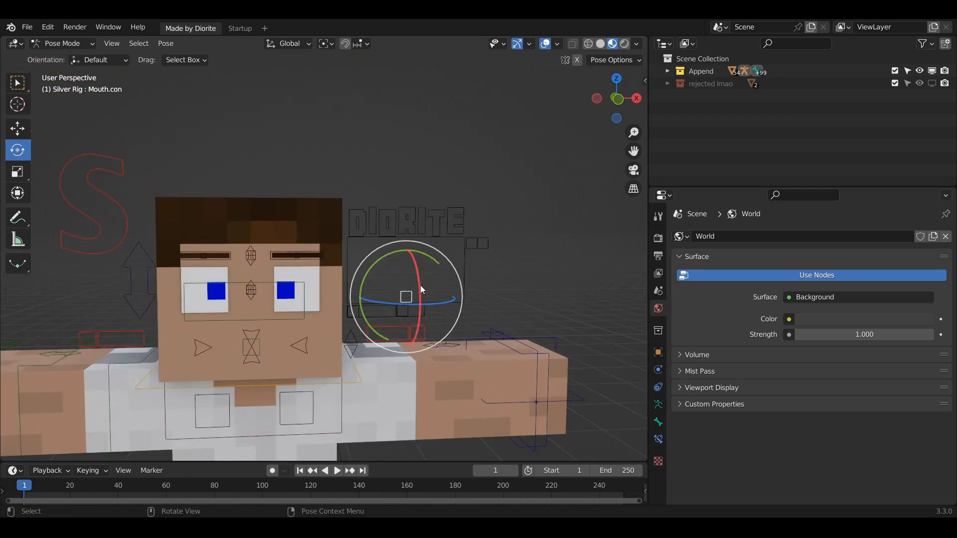
pyautogui.press('g')
pyautogui.click(450, 242)
pyautogui.press('n')
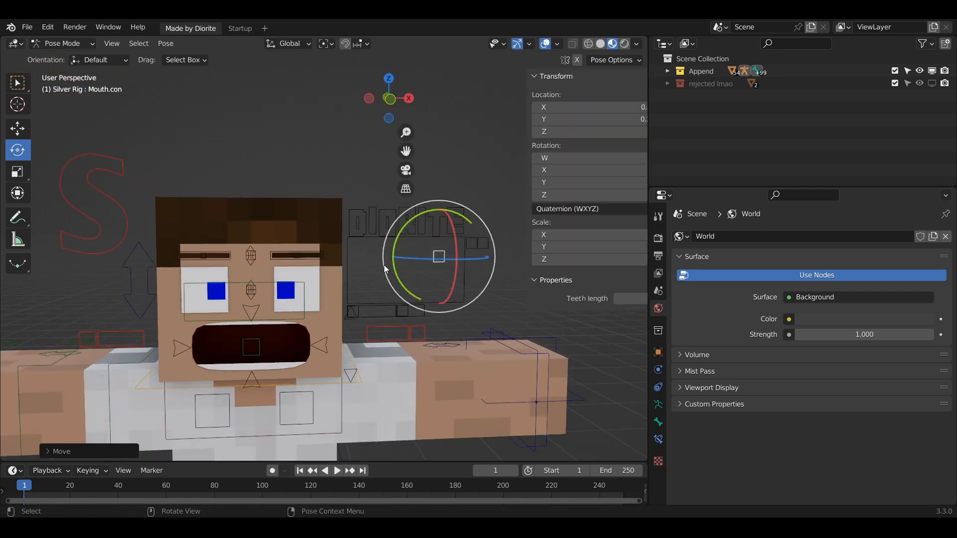
# - Undo the mouth control's last move to close the mouth, and hide the properties
pyautogui.scroll(4, 368, 292)
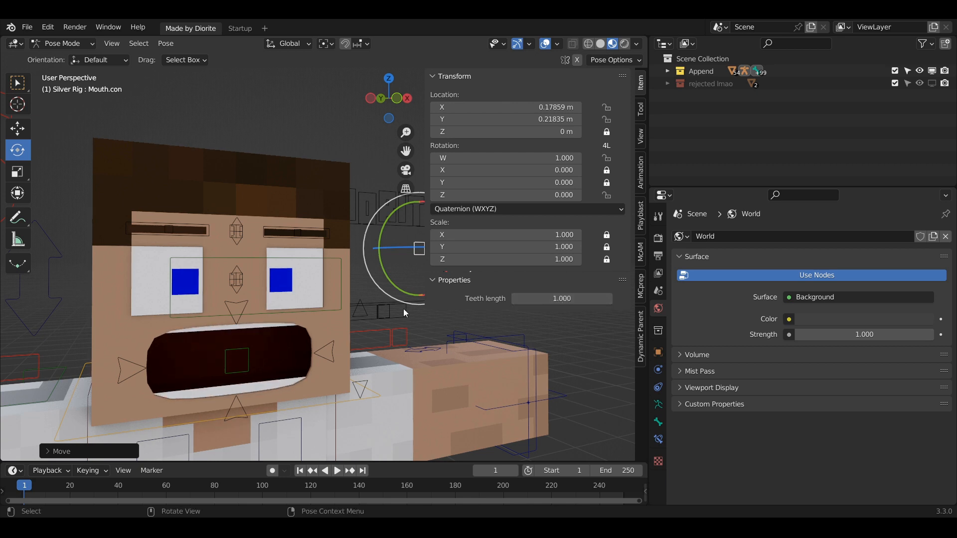
pyautogui.scroll(-3, 356, 324)
pyautogui.press('n')
pyautogui.hotkey('ctrl', 'z')
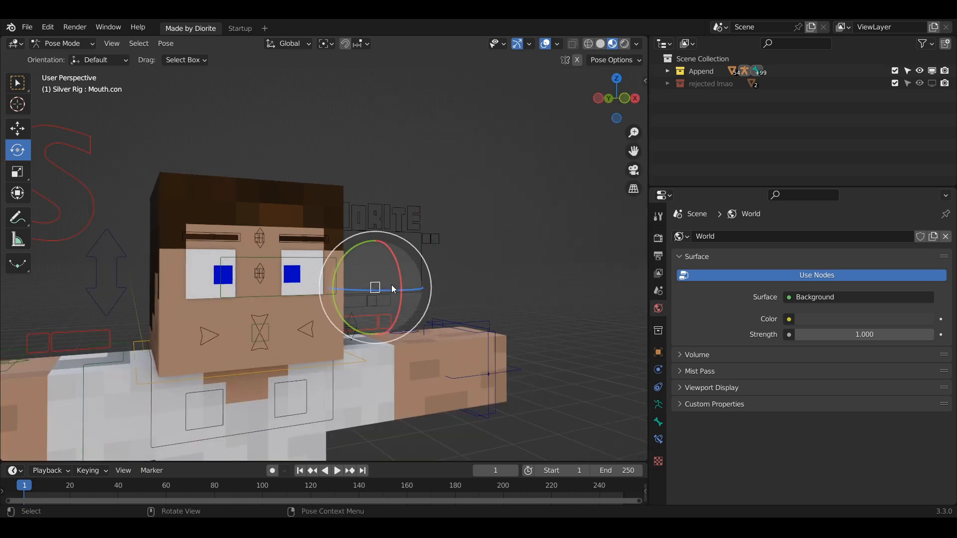
# - Select the left leg's property control beside the leg and show its custom properties
pyautogui.scroll(-2, 391, 286)
pyautogui.keyDown('shift'); pyautogui.moveTo(382, 317); pyautogui.dragTo(393, 257, button='middle'); pyautogui.keyUp('shift')
pyautogui.scroll(-1, 392, 264)
pyautogui.keyDown('shift'); pyautogui.moveTo(349, 373); pyautogui.dragTo(352, 328, button='middle'); pyautogui.keyUp('shift')
pyautogui.click(352, 328)
pyautogui.scroll(3, 366, 351)
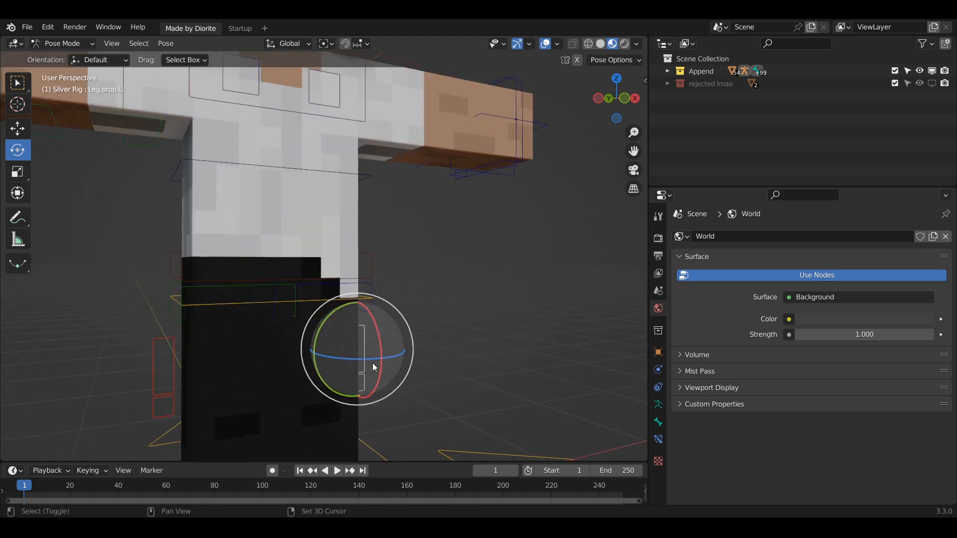
pyautogui.keyDown('shift'); pyautogui.moveTo(374, 370); pyautogui.dragTo(340, 293, button='middle'); pyautogui.keyUp('shift')
pyautogui.press('n')
pyautogui.scroll(1, 378, 323)
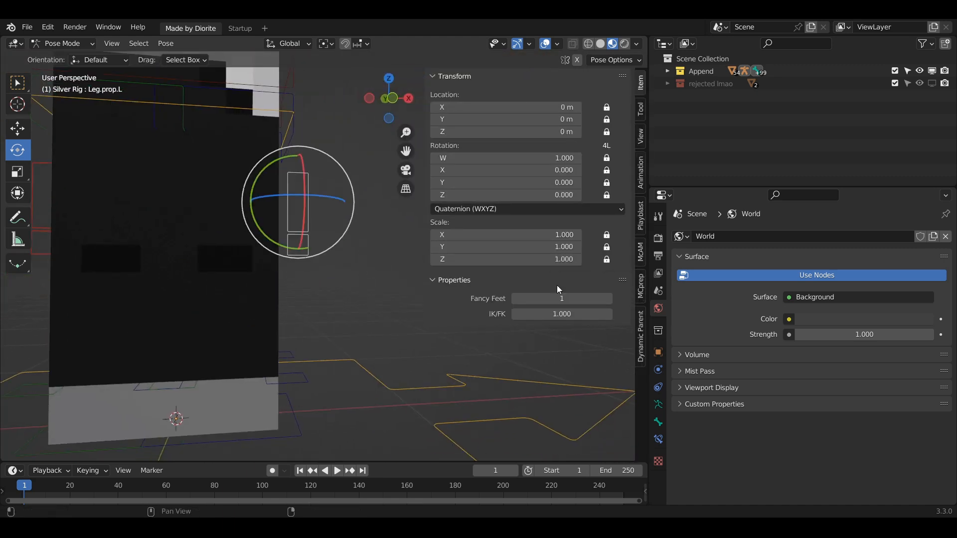
# - Lift the left leg forward with its IK control and rotate the foot
pyautogui.scroll(-3, 292, 359)
pyautogui.moveTo(292, 361)
pyautogui.mouseDown(button='middle')
pyautogui.moveTo(246, 377)
pyautogui.moveTo(337, 347)
pyautogui.moveTo(289, 343)
pyautogui.mouseUp(button='middle')
pyautogui.scroll(1, 308, 369)
pyautogui.click(323, 366)
pyautogui.press('g')
pyautogui.click(259, 303)
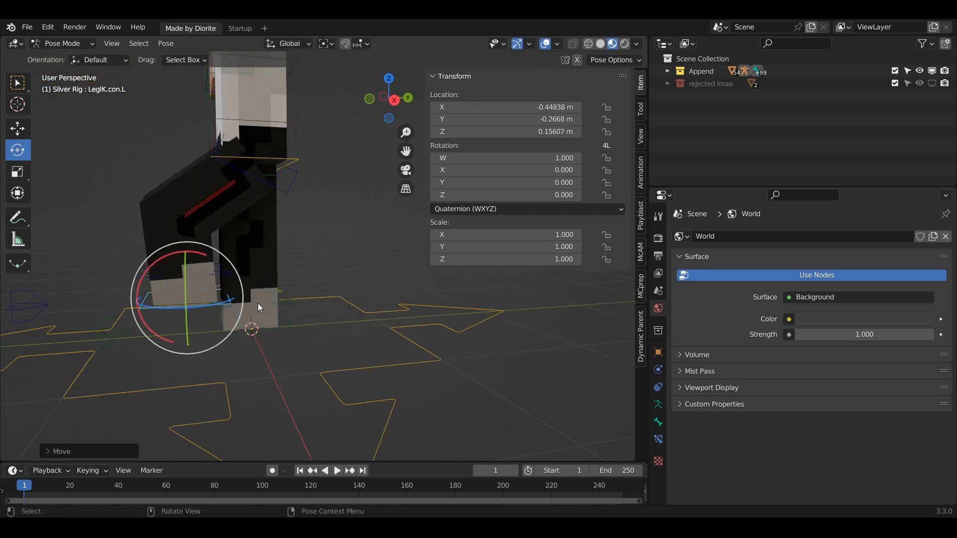
pyautogui.moveTo(200, 255); pyautogui.dragTo(230, 289)
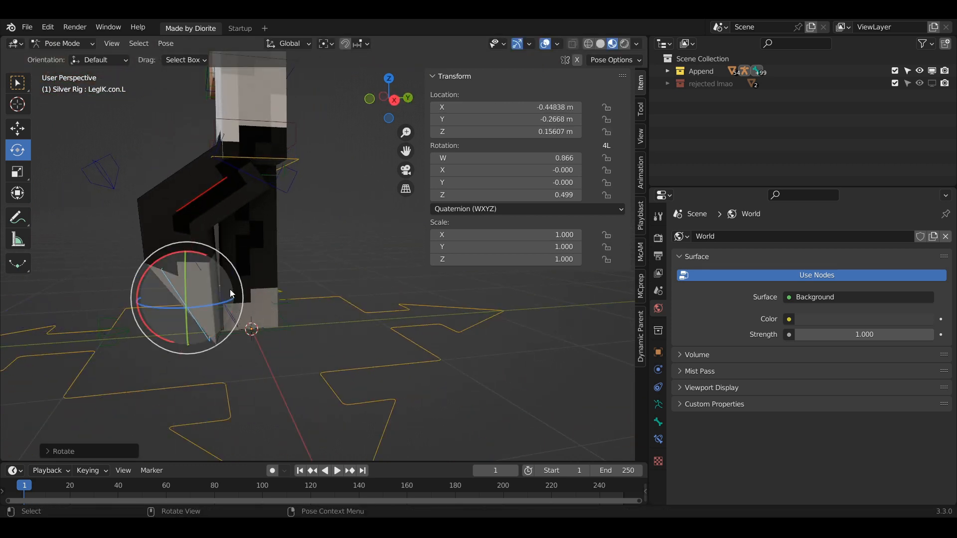
# - Set the left leg's Fancy Feet to 0 and try moving its IK control
pyautogui.click(206, 197)
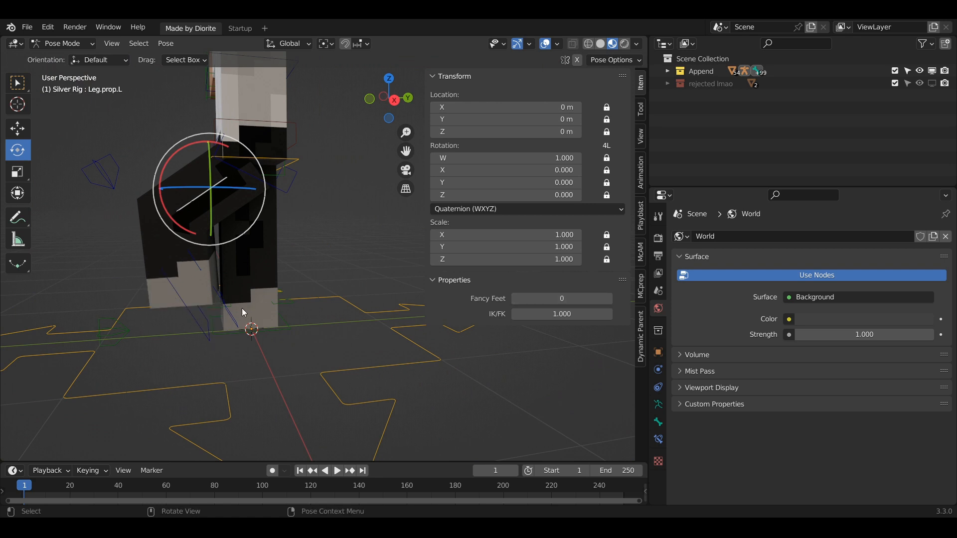
pyautogui.click(188, 307)
pyautogui.press('g')
pyautogui.rightClick(181, 291)
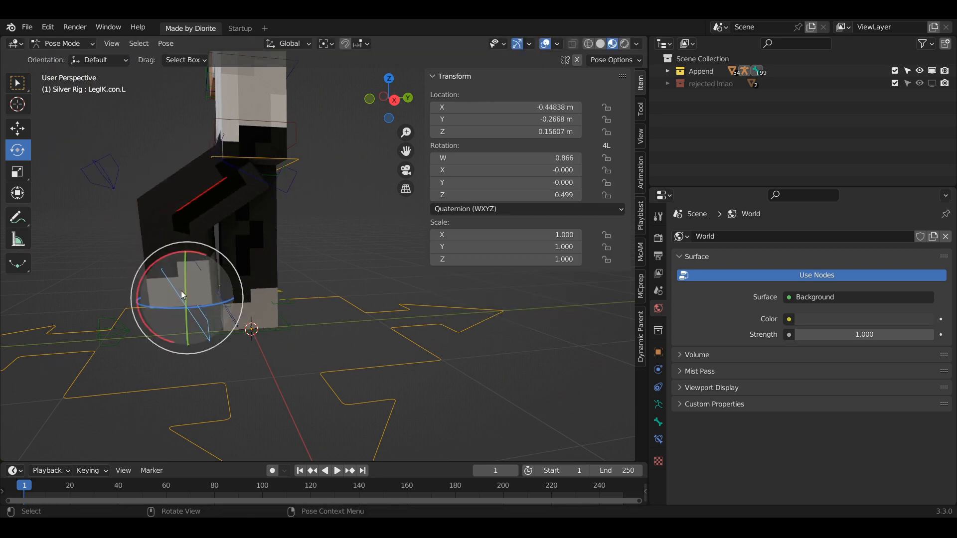
# - Clear the left leg IK control's rotation and location, and set the leg's Fancy Feet to 1
pyautogui.hotkey('alt', 'r')
pyautogui.hotkey('alt', 'g')
pyautogui.moveTo(198, 303); pyautogui.dragTo(293, 294, button='middle')
pyautogui.click(306, 240)
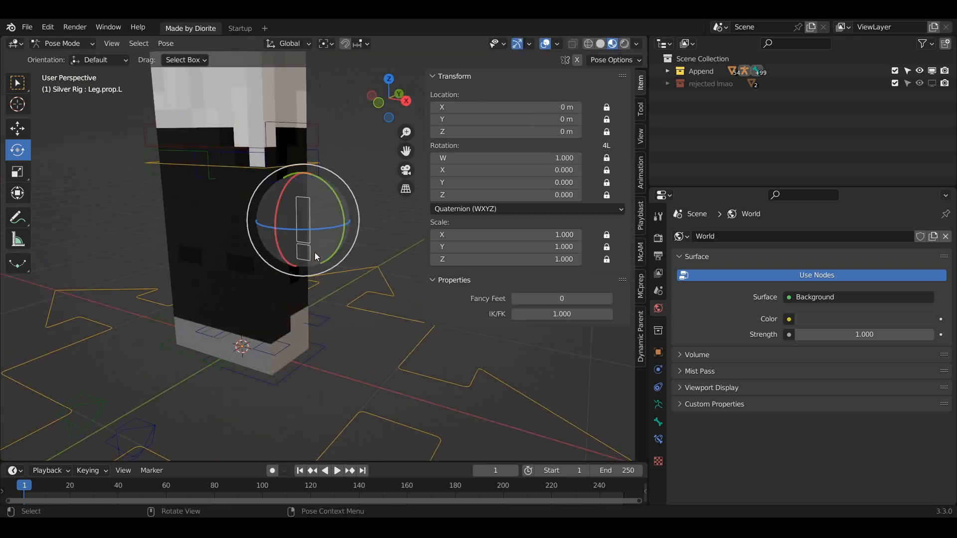
pyautogui.moveTo(559, 301); pyautogui.dragTo(576, 301)
pyautogui.moveTo(294, 325); pyautogui.dragTo(323, 315, button='middle')
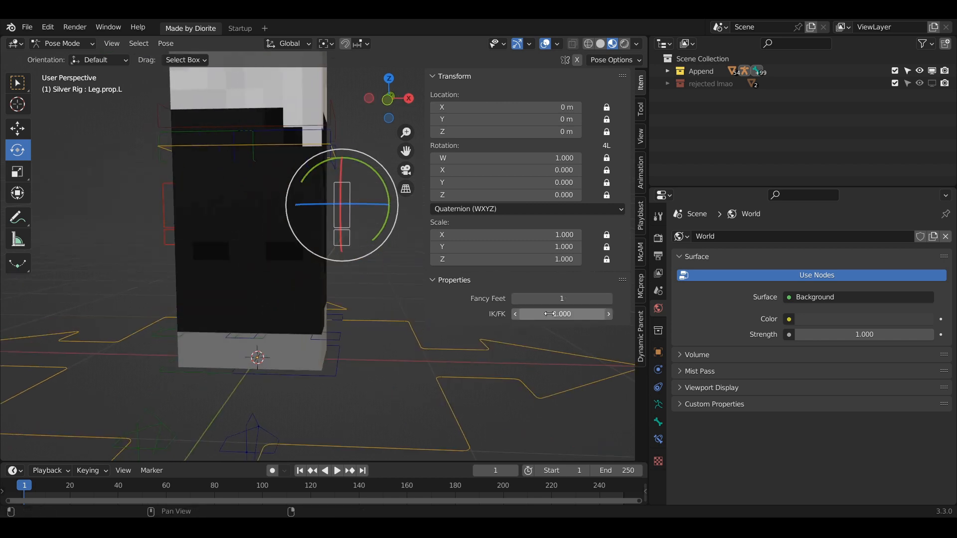
# - Switch the left leg to FK, try rotating its knee and thigh controls, and set IK/FK back to 1.000
pyautogui.click(334, 273)
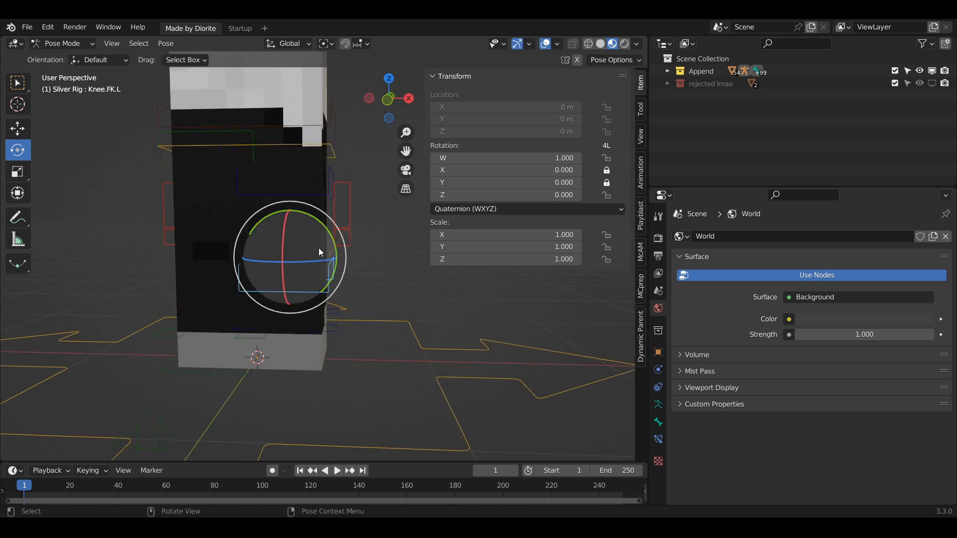
pyautogui.moveTo(319, 249); pyautogui.dragTo(314, 292)
pyautogui.rightClick(314, 289)
pyautogui.click(313, 197)
pyautogui.moveTo(312, 186); pyautogui.dragTo(368, 209)
pyautogui.rightClick(364, 215)
pyautogui.click(332, 273)
pyautogui.moveTo(320, 255); pyautogui.dragTo(315, 287)
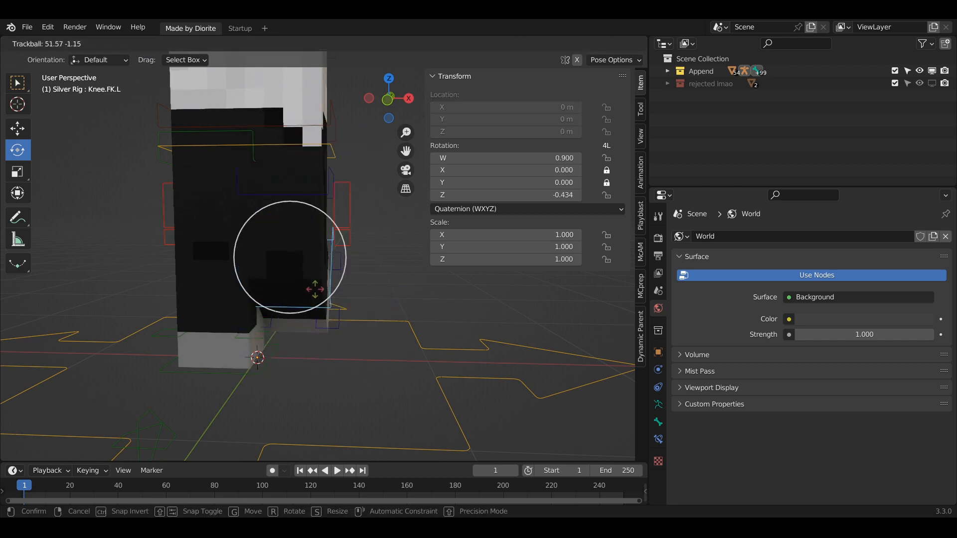
pyautogui.rightClick(316, 285)
pyautogui.click(344, 233)
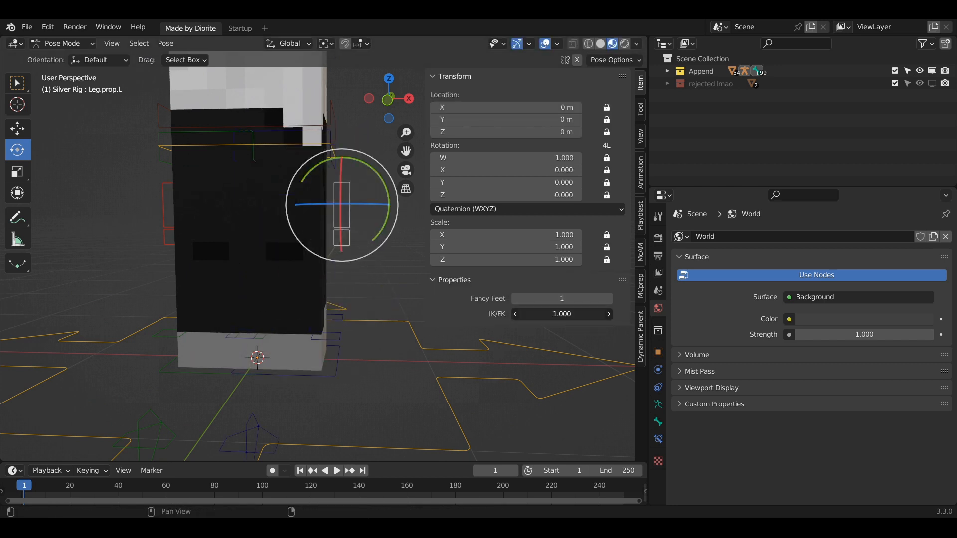
pyautogui.press('n')
# - Try several rotations of the left foot roll control and undo the last one
pyautogui.click(315, 340)
pyautogui.moveTo(315, 340); pyautogui.dragTo(247, 283, button='middle')
pyautogui.moveTo(247, 283); pyautogui.dragTo(277, 316)
pyautogui.rightClick(259, 281)
pyautogui.rightClick(277, 315)
pyautogui.moveTo(255, 286)
pyautogui.mouseDown()
pyautogui.moveTo(273, 275)
pyautogui.moveTo(245, 305)
pyautogui.moveTo(253, 293)
pyautogui.mouseUp()
pyautogui.rightClick(269, 299)
pyautogui.scroll(-2, 286, 306)
pyautogui.moveTo(286, 306); pyautogui.dragTo(271, 252, button='middle')
pyautogui.moveTo(280, 287); pyautogui.dragTo(312, 340)
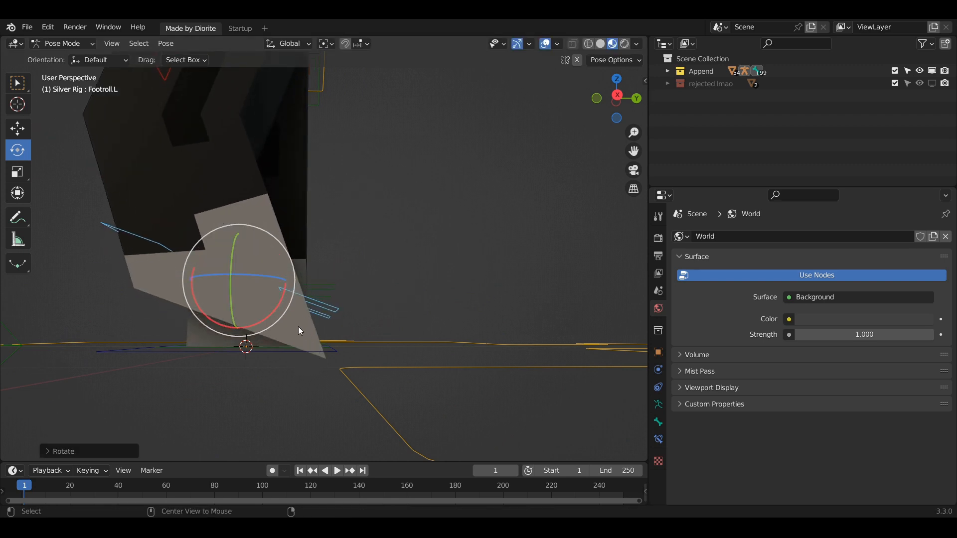
pyautogui.hotkey('ctrl', 'z')
# - Move the left leg's IK control forward, away from the right foot, with the Move tool
pyautogui.click(313, 349)
pyautogui.moveTo(314, 351); pyautogui.dragTo(380, 358, button='middle')
pyautogui.click(315, 377)
pyautogui.press('g')
pyautogui.moveTo(374, 322); pyautogui.dragTo(159, 317)
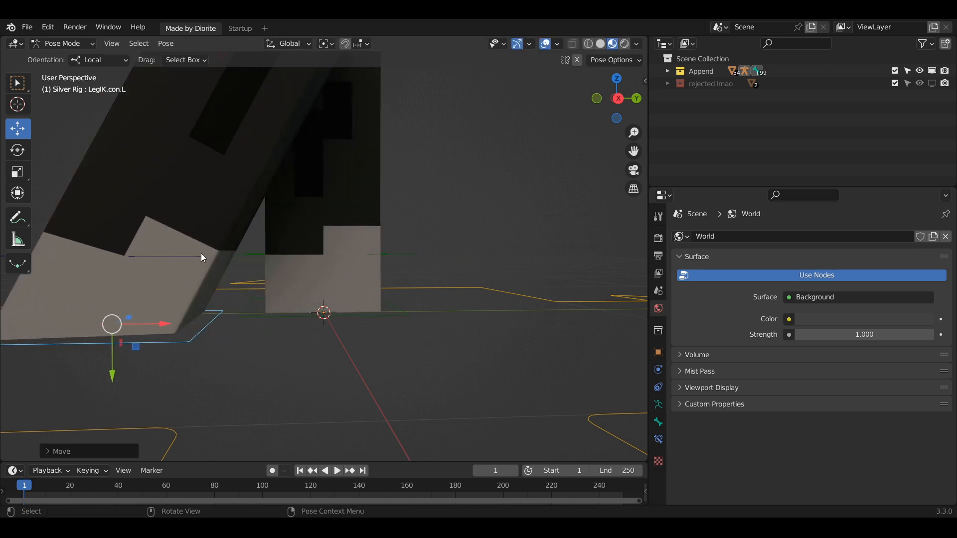
# - Tilt the left foot by rotating its foot roll control, and clear that rotation
pyautogui.click(201, 256)
pyautogui.keyDown('shift'); pyautogui.moveTo(202, 256); pyautogui.dragTo(302, 269, button='middle'); pyautogui.keyUp('shift')
pyautogui.hotkey('shift', 'space')
pyautogui.press('r')
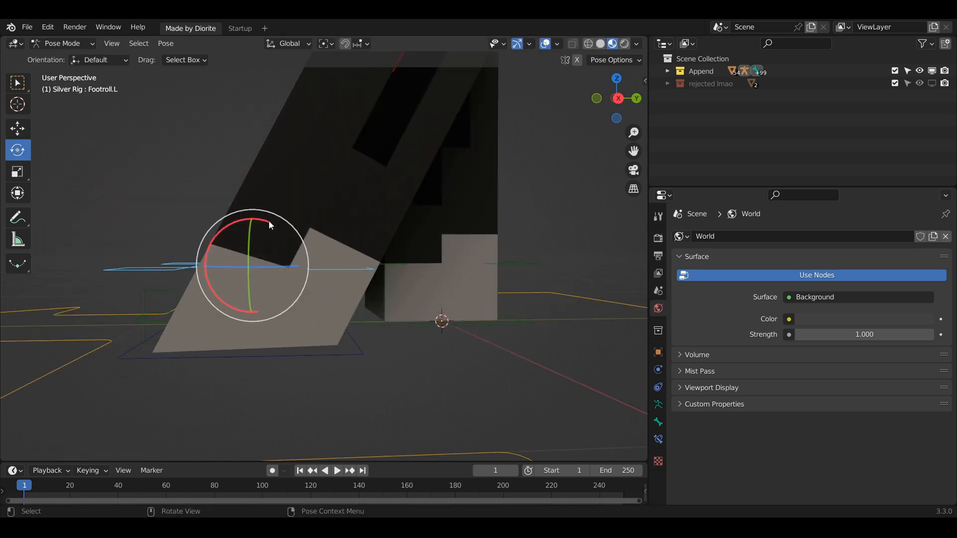
pyautogui.moveTo(268, 221); pyautogui.dragTo(354, 342)
pyautogui.hotkey('alt', 'e')
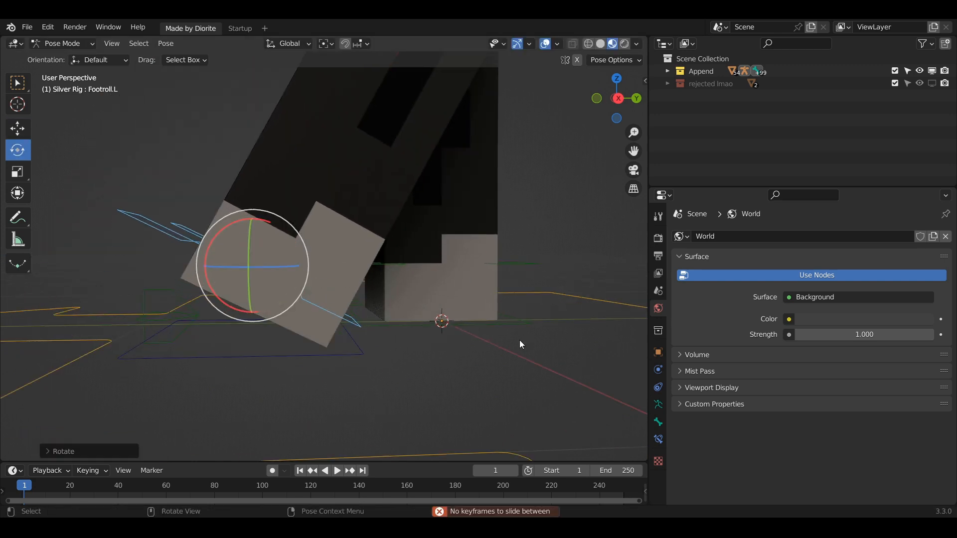
pyautogui.hotkey('alt', 'r')
# - Return the left leg's IK control to its rest position and select the leg's property control
pyautogui.click(333, 354)
pyautogui.moveTo(333, 354); pyautogui.dragTo(417, 281, button='middle')
pyautogui.click(405, 276)
pyautogui.keyDown('shift'); pyautogui.moveTo(369, 238); pyautogui.dragTo(363, 347, button='middle'); pyautogui.keyUp('shift')
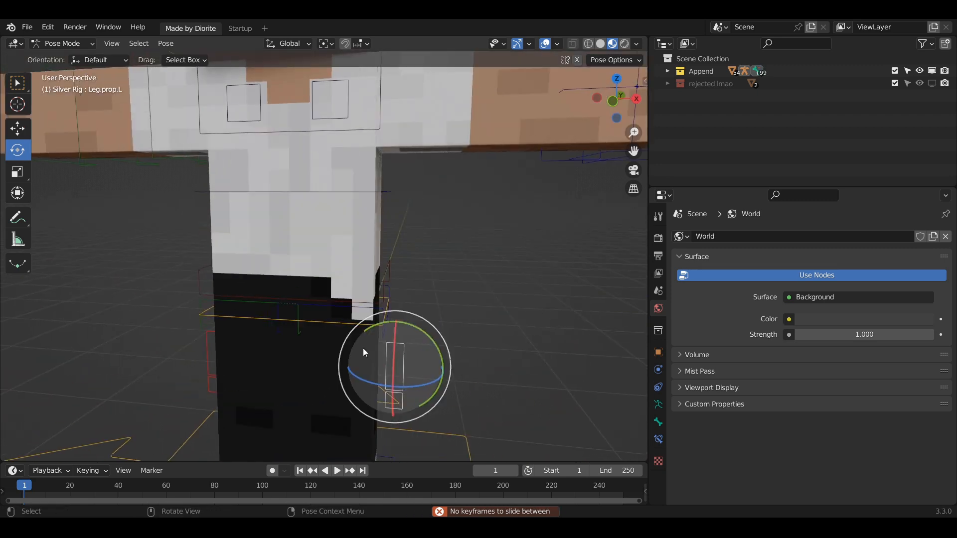
pyautogui.click(375, 283)
# - Select the left arm's property control and switch the arm from IK to FK
pyautogui.scroll(-2, 374, 279)
pyautogui.keyDown('shift'); pyautogui.moveTo(360, 231); pyautogui.dragTo(405, 273, button='middle'); pyautogui.keyUp('shift')
pyautogui.scroll(-1, 363, 272)
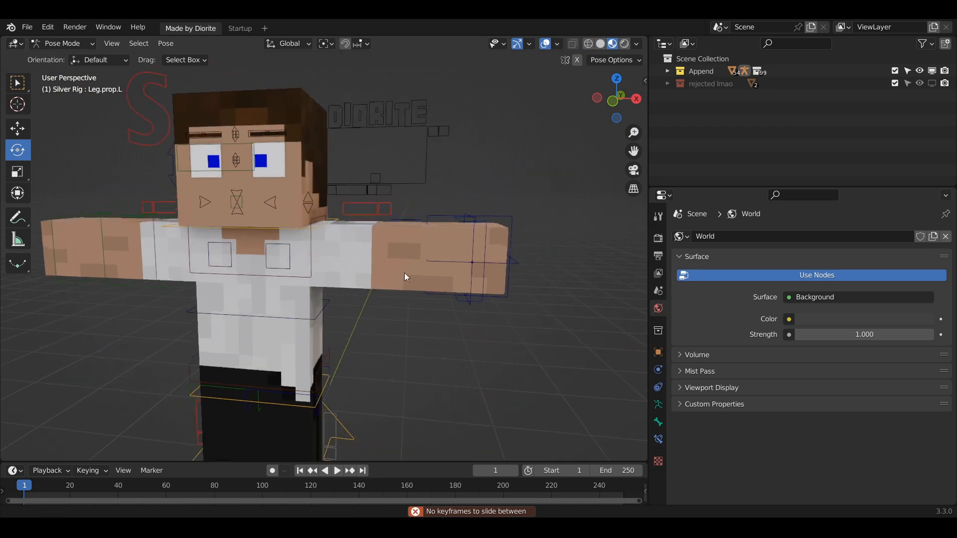
pyautogui.click(385, 213)
pyautogui.press('n')
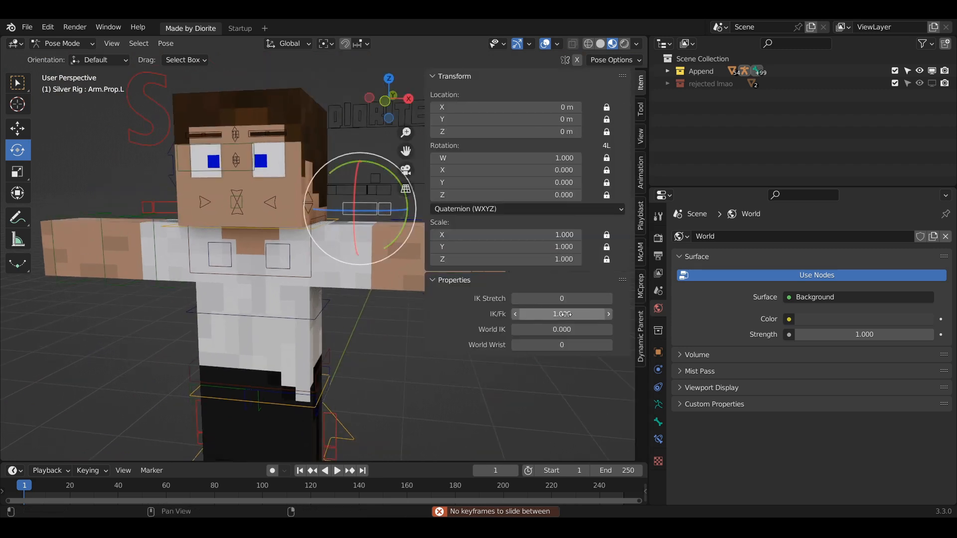
pyautogui.press('n')
pyautogui.moveTo(384, 260); pyautogui.dragTo(394, 280, button='middle')
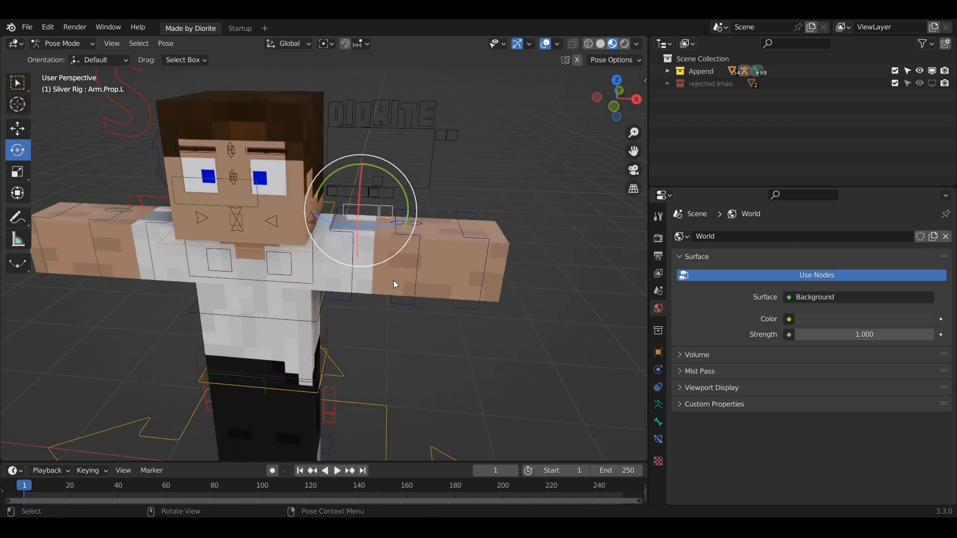
# - Try sliding the left hand's finger control along its axis, and clear its location
pyautogui.scroll(3, 429, 266)
pyautogui.keyDown('shift'); pyautogui.moveTo(473, 239); pyautogui.dragTo(347, 261, button='middle'); pyautogui.keyUp('shift')
pyautogui.click(413, 258)
pyautogui.click(413, 259)
pyautogui.scroll(1, 351, 282)
pyautogui.press('g')
pyautogui.scroll(-1, 395, 274)
pyautogui.moveTo(288, 226); pyautogui.dragTo(404, 231)
pyautogui.moveTo(399, 226); pyautogui.dragTo(394, 250, button='middle')
pyautogui.scroll(1, 356, 239)
pyautogui.moveTo(302, 240); pyautogui.dragTo(327, 245)
pyautogui.hotkey('alt', 'g')
# - Scale the left hand's Fingers control twice
pyautogui.moveTo(328, 244); pyautogui.dragTo(389, 276, button='middle')
pyautogui.press('s')
pyautogui.click(387, 207)
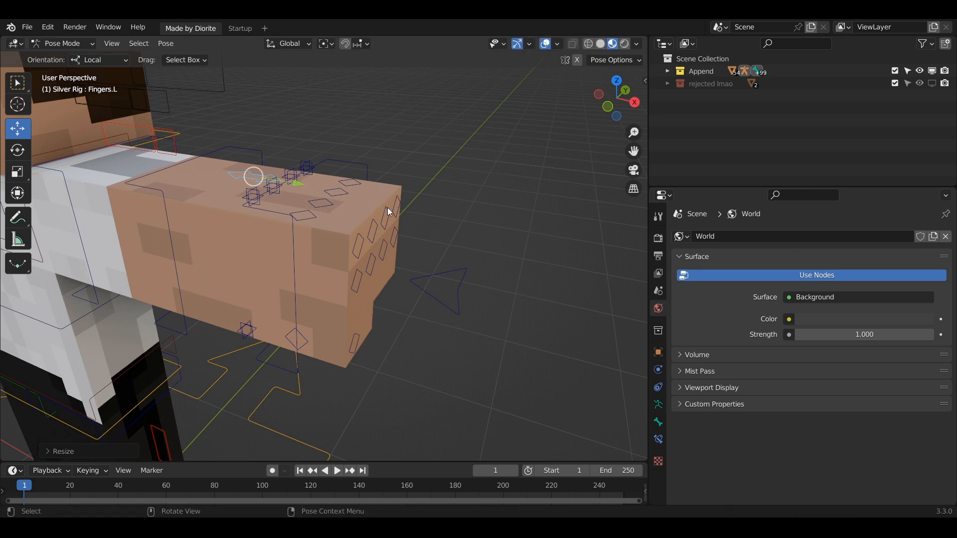
pyautogui.moveTo(424, 246); pyautogui.dragTo(384, 208, button='middle')
pyautogui.moveTo(336, 292); pyautogui.dragTo(367, 277, button='middle')
pyautogui.press('s')
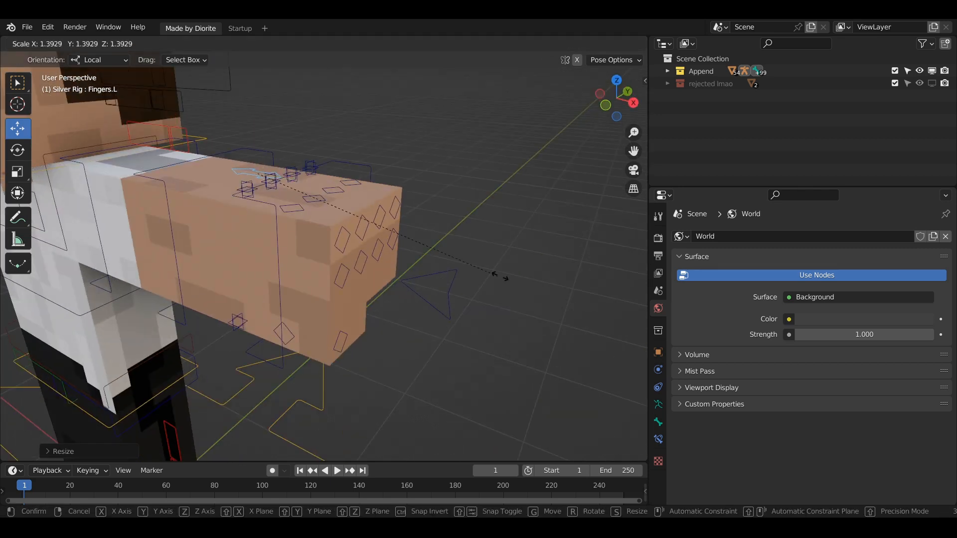
pyautogui.click(445, 262)
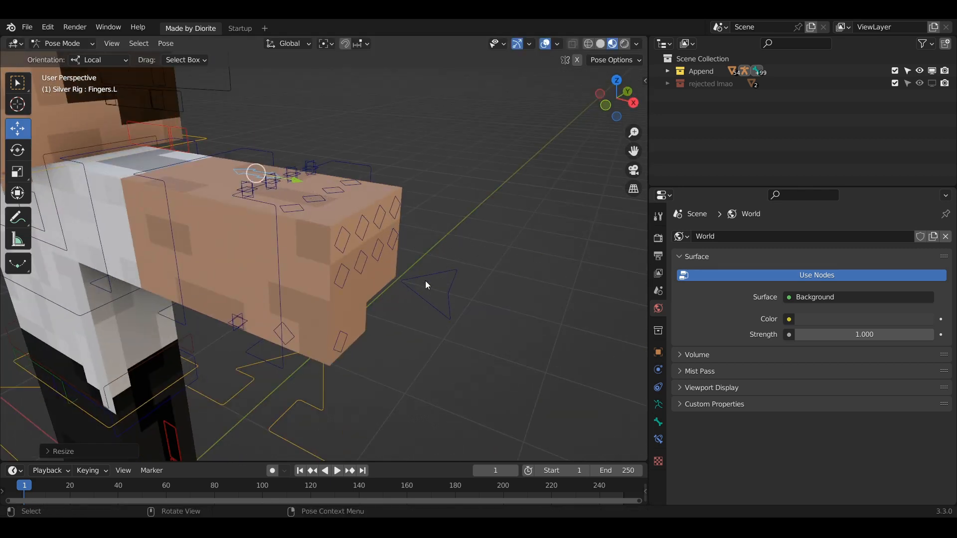
# - Extend the left hand's fingers by moving the main finger control outward
pyautogui.click(425, 281)
pyautogui.moveTo(412, 309)
pyautogui.mouseDown(button='middle')
pyautogui.moveTo(424, 298)
pyautogui.moveTo(397, 318)
pyautogui.mouseUp(button='middle')
pyautogui.moveTo(425, 289); pyautogui.dragTo(458, 291)
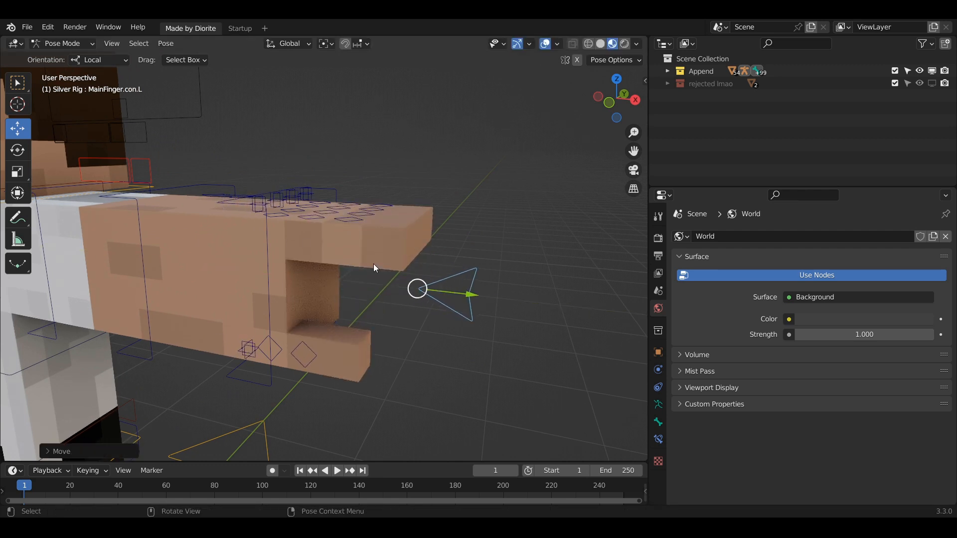
# - Try scaling and trackball-rotating the left hand's main finger control, cancelling each transform
pyautogui.moveTo(472, 305); pyautogui.dragTo(337, 274, button='middle')
pyautogui.press('s')
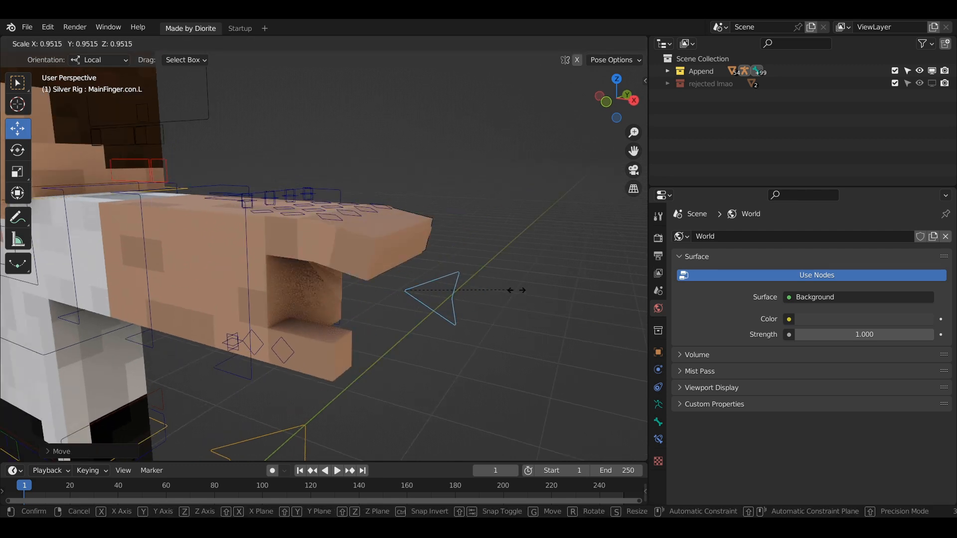
pyautogui.rightClick(518, 291)
pyautogui.moveTo(518, 291); pyautogui.dragTo(477, 283, button='middle')
pyautogui.press('r')
pyautogui.press('r')
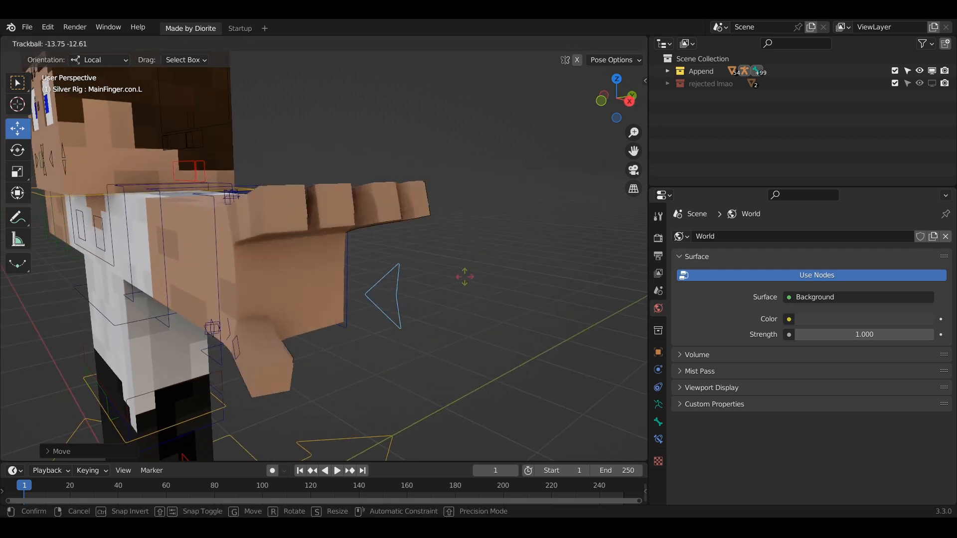
pyautogui.rightClick(438, 283)
pyautogui.press('s')
pyautogui.rightClick(467, 286)
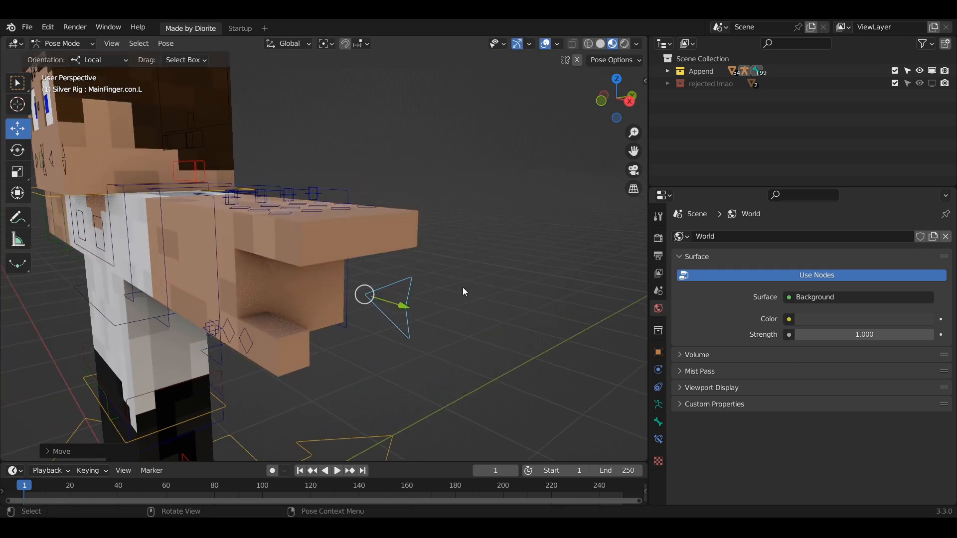
# - Try moving and scaling the left hand's second finger control
pyautogui.moveTo(463, 287); pyautogui.dragTo(305, 260, button='middle')
pyautogui.moveTo(270, 222); pyautogui.dragTo(284, 227, button='middle')
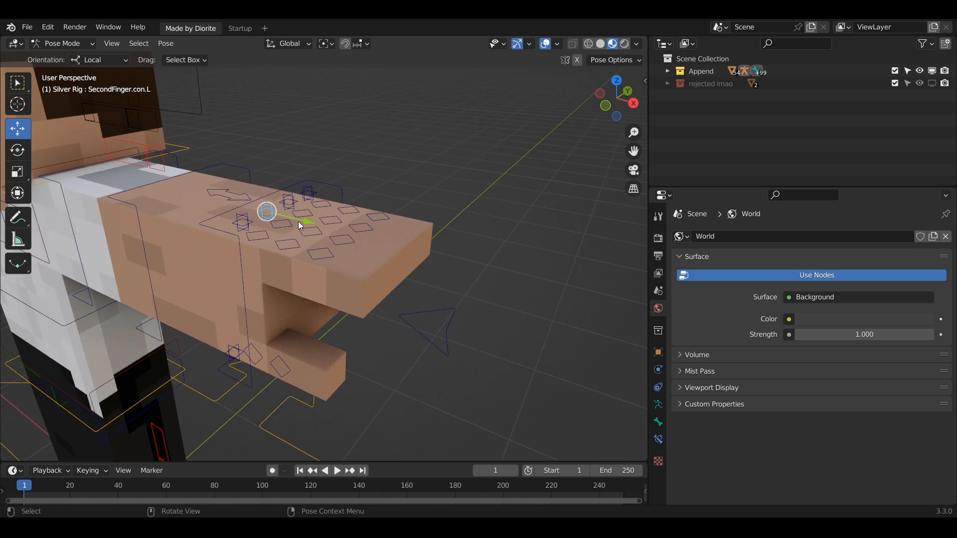
pyautogui.moveTo(300, 221)
pyautogui.mouseDown()
pyautogui.moveTo(312, 224)
pyautogui.moveTo(281, 219)
pyautogui.moveTo(279, 231)
pyautogui.moveTo(288, 218)
pyautogui.moveTo(302, 224)
pyautogui.mouseUp()
pyautogui.rightClick(278, 231)
pyautogui.press('s')
pyautogui.rightClick(390, 243)
pyautogui.rightClick(302, 224)
# - Try bending the left hand's first finger at its segments with the Rotate tool, and select its finger control
pyautogui.click(347, 239)
pyautogui.moveTo(347, 237); pyautogui.dragTo(355, 244, button='middle')
pyautogui.hotkey('shift', 'space')
pyautogui.press('r')
pyautogui.moveTo(371, 233); pyautogui.dragTo(369, 265)
pyautogui.rightClick(315, 234)
pyautogui.click(336, 261)
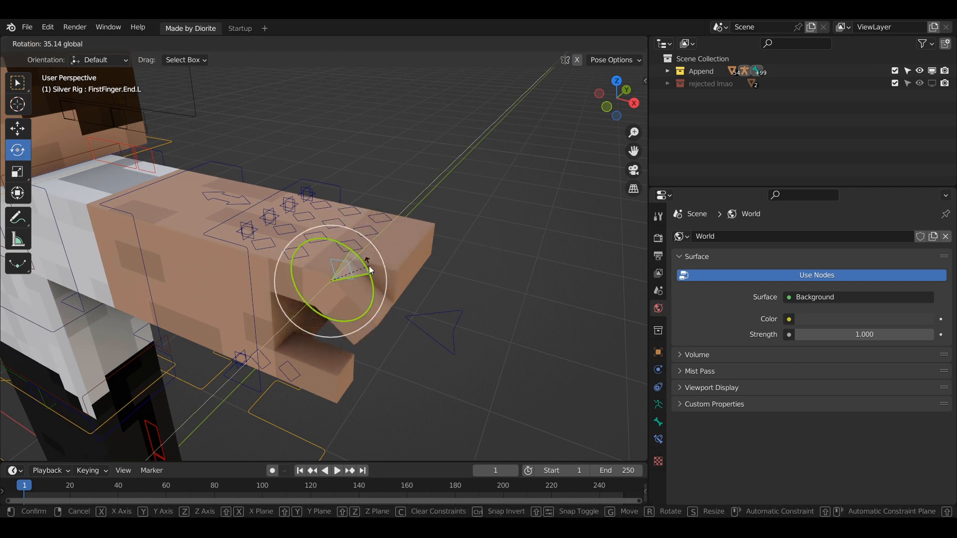
pyautogui.click(297, 252)
pyautogui.moveTo(319, 242); pyautogui.dragTo(342, 286)
pyautogui.click(243, 236)
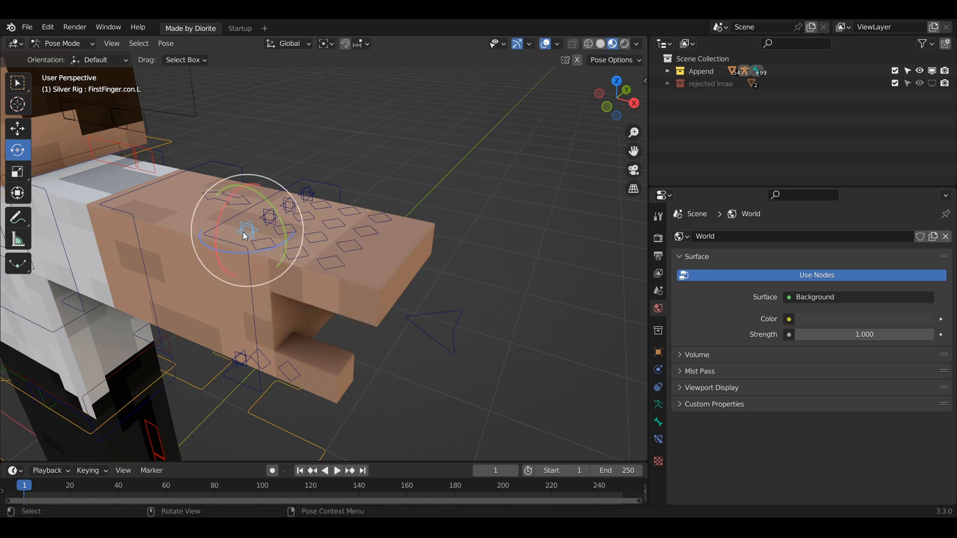
# - Clear the left main finger control's location and reset the left hand's Fingers control
pyautogui.click(425, 314)
pyautogui.hotkey('alt', 'g')
pyautogui.click(242, 196)
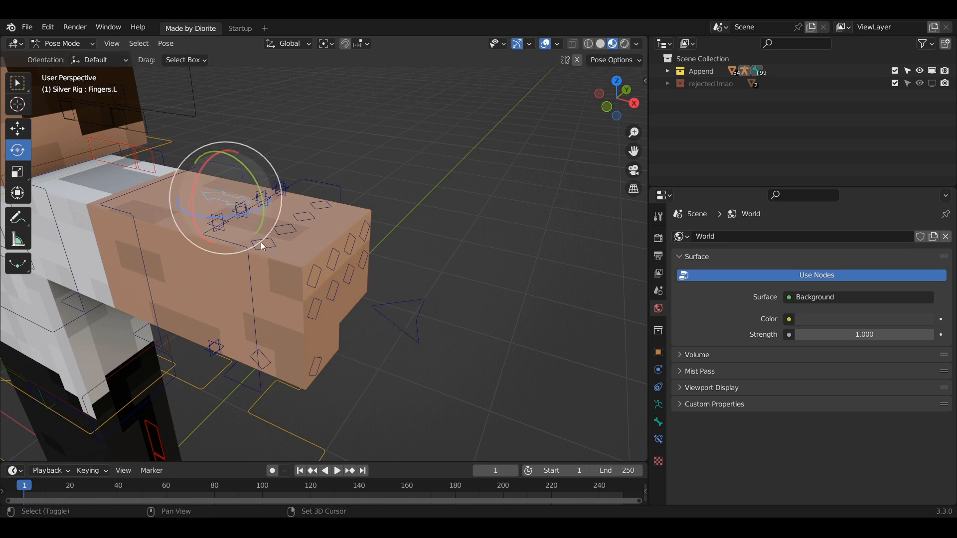
pyautogui.keyDown('shift'); pyautogui.moveTo(261, 242); pyautogui.dragTo(332, 269, button='middle'); pyautogui.keyUp('shift')
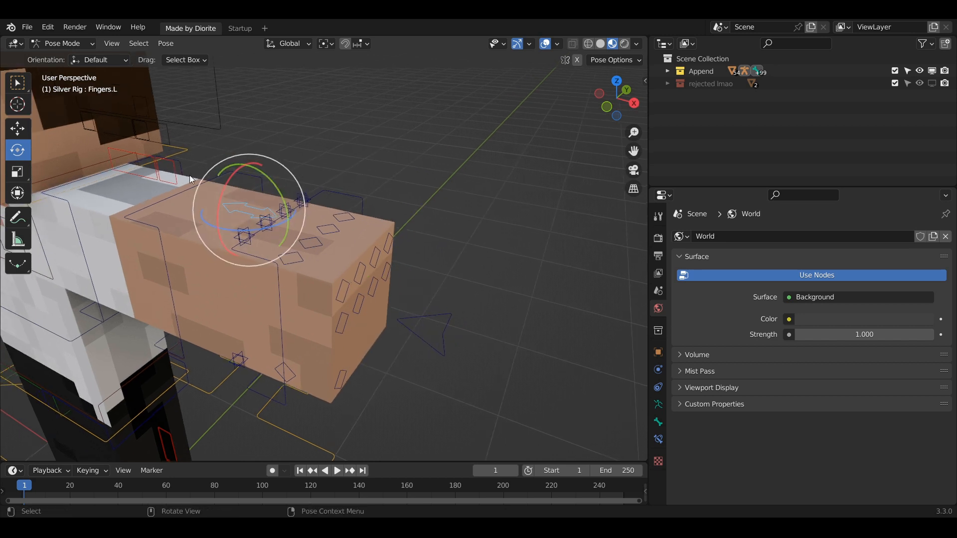
# - Select the S-shaped property control beside the head and examine the rig's main custom properties
pyautogui.scroll(-3, 244, 202)
pyautogui.moveTo(177, 189); pyautogui.dragTo(289, 212, button='middle')
pyautogui.click(97, 191)
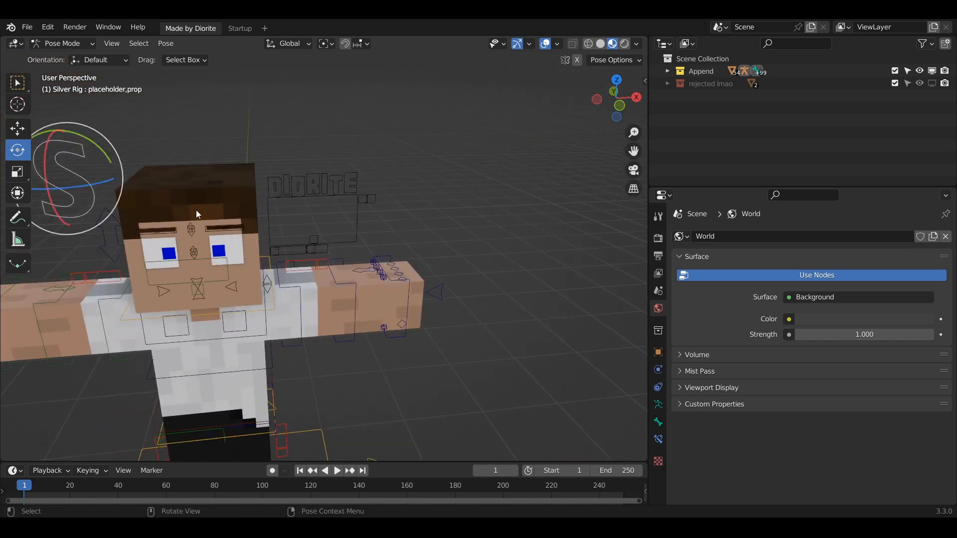
pyautogui.press('n')
pyautogui.scroll(-5, 541, 430)
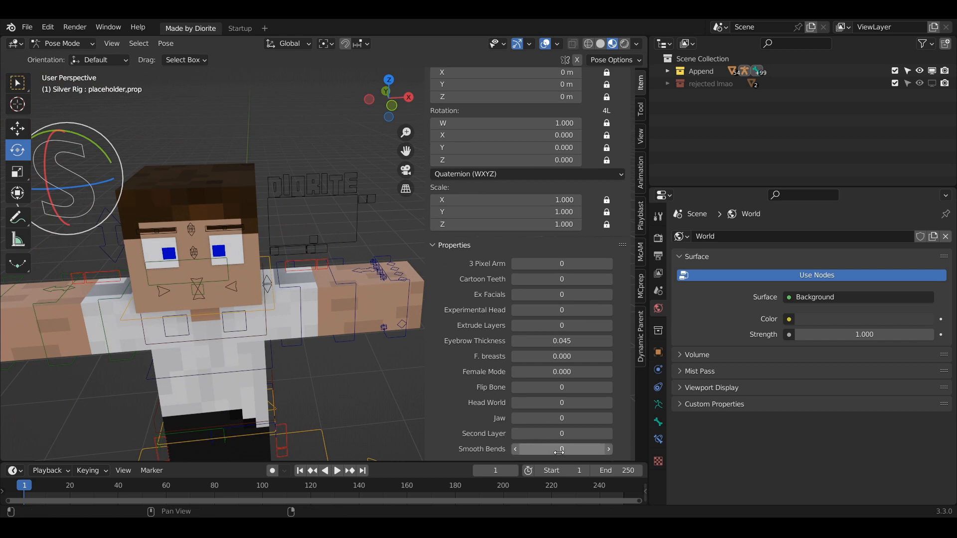
# - Set the rig's Smooth Bends property to 1
pyautogui.moveTo(559, 453); pyautogui.dragTo(580, 451)
pyautogui.moveTo(361, 309); pyautogui.dragTo(291, 286, button='middle')
pyautogui.scroll(6, 291, 286)
pyautogui.press('n')
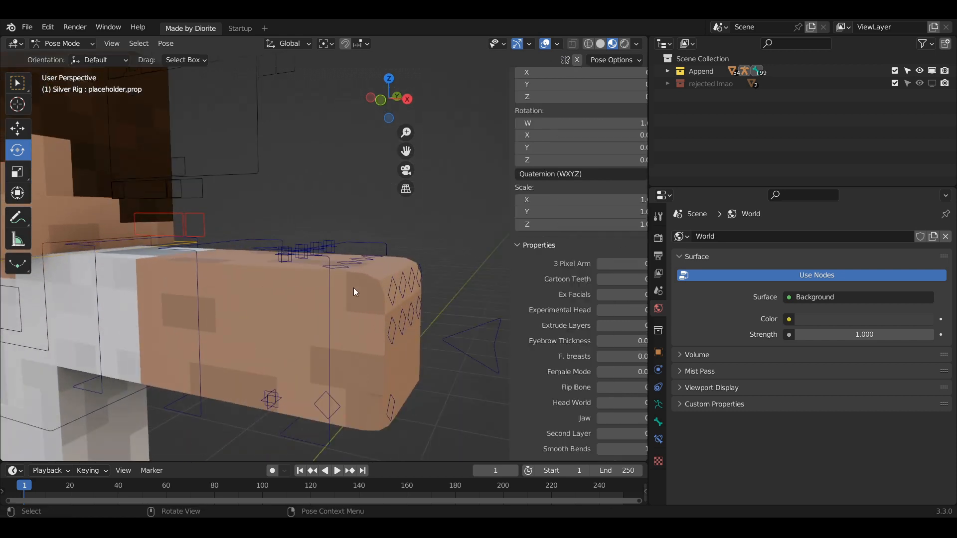
# - Try moving and scaling the left hand's main finger control to bend the fingers, and clear its location
pyautogui.click(492, 343)
pyautogui.press('g')
pyautogui.moveTo(478, 340); pyautogui.dragTo(536, 366)
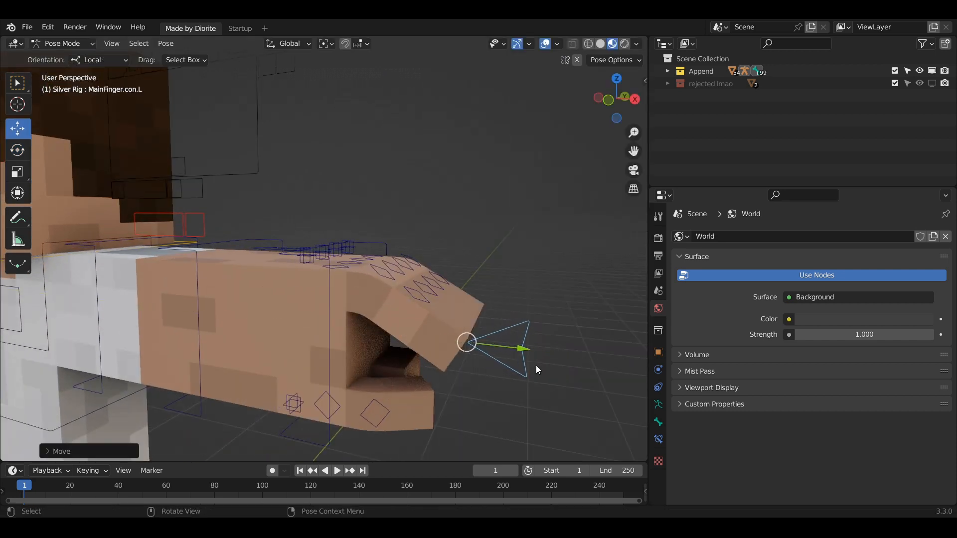
pyautogui.press('s')
pyautogui.rightClick(534, 360)
pyautogui.hotkey('alt', 'g')
# - Reset the location of the left hand's Fingers control on top of the forearm
pyautogui.moveTo(279, 262); pyautogui.dragTo(288, 274, button='middle')
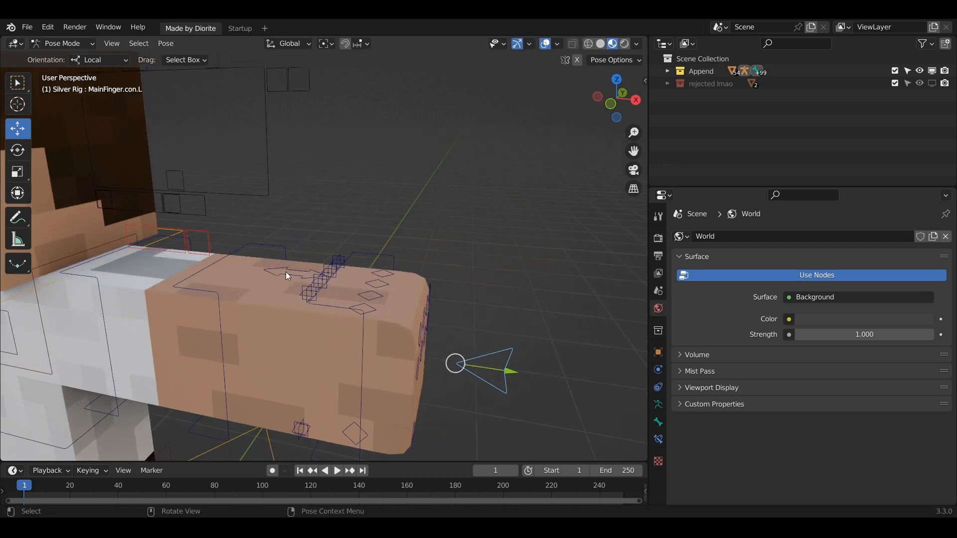
pyautogui.moveTo(320, 275); pyautogui.dragTo(261, 283)
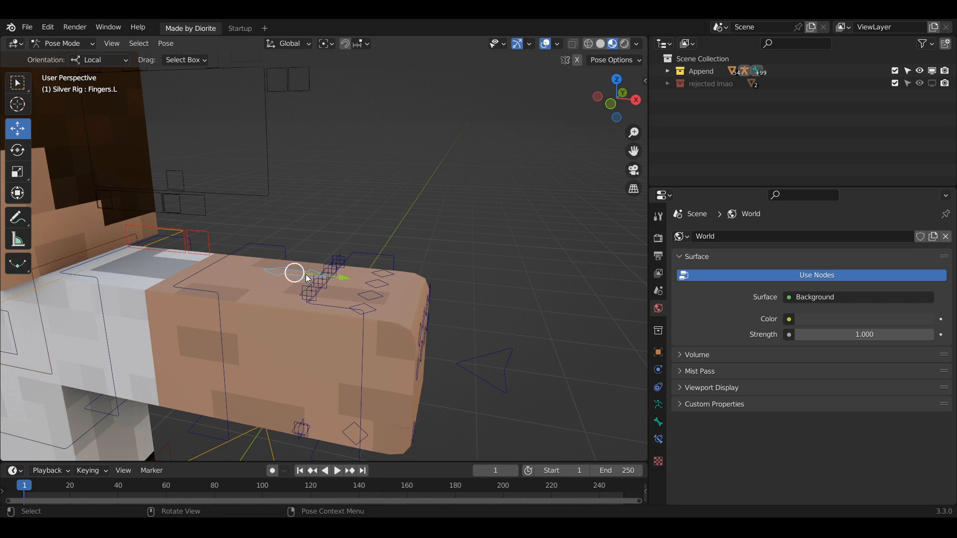
pyautogui.hotkey('alt', 'g')
pyautogui.scroll(-1, 310, 277)
# - Bend the left elbow by rotating the lower arm FK control with the Rotate tool
pyautogui.click(297, 241)
pyautogui.hotkey('shift', 'space')
pyautogui.press('r')
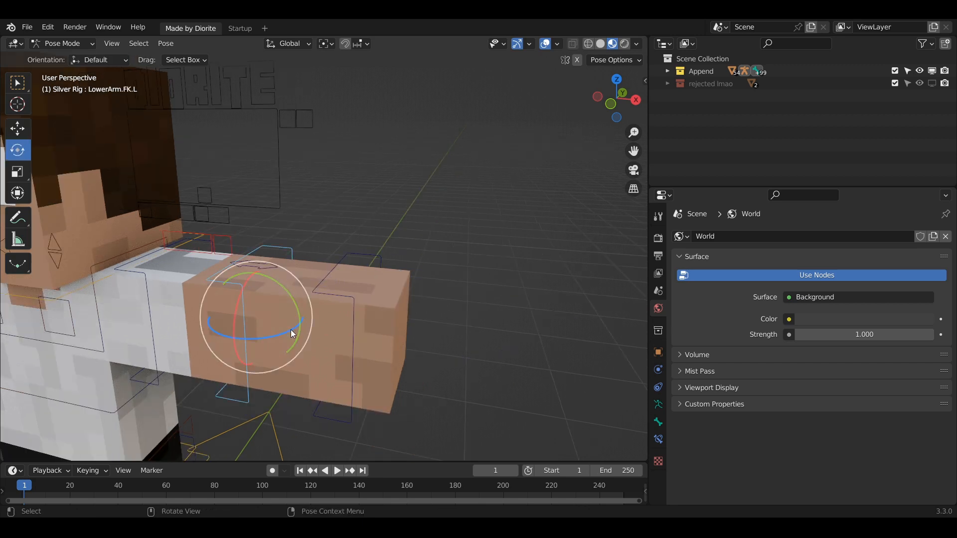
pyautogui.moveTo(291, 330); pyautogui.dragTo(269, 319)
pyautogui.moveTo(299, 309); pyautogui.dragTo(394, 270, button='middle')
# - Slide the left hand's Fingers control along its local Y axis with the arm bent, and inspect the hand
pyautogui.click(287, 259)
pyautogui.hotkey('shift', 'space')
pyautogui.press('g')
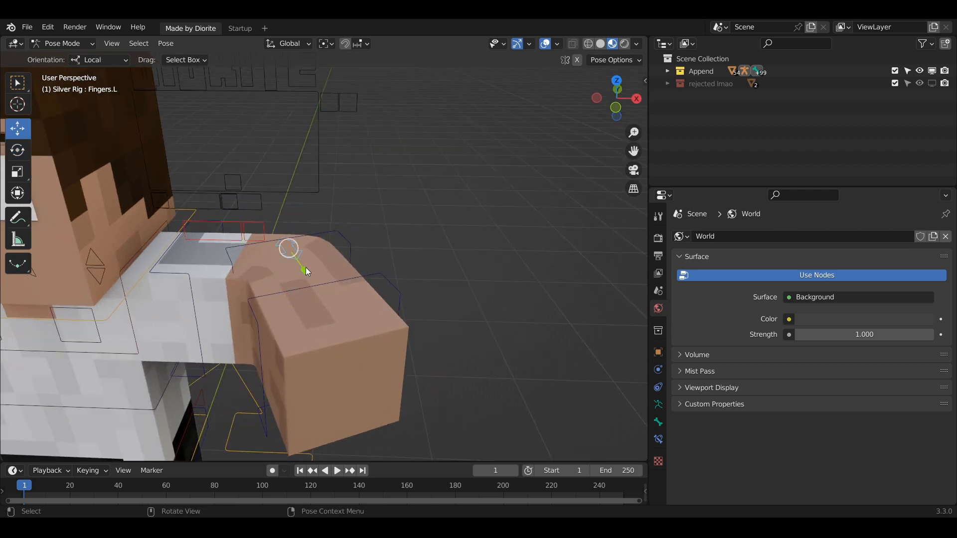
pyautogui.moveTo(305, 269); pyautogui.dragTo(329, 304)
pyautogui.moveTo(396, 306); pyautogui.dragTo(401, 286, button='middle')
pyautogui.moveTo(329, 294); pyautogui.dragTo(486, 278, button='middle')
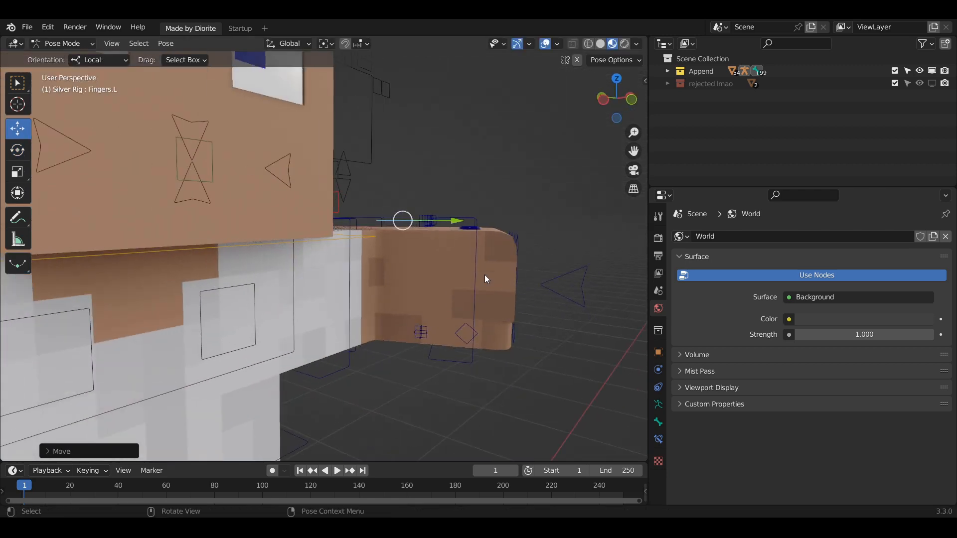
pyautogui.moveTo(515, 229); pyautogui.dragTo(426, 272, button='middle')
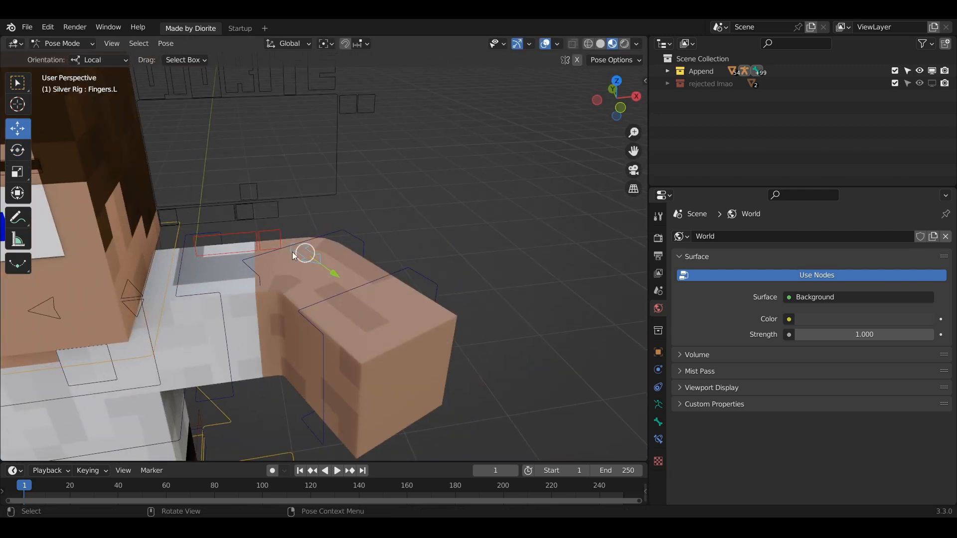
# - Clear the rotation of the left lower arm FK control
pyautogui.hotkey('alt', 'r')
pyautogui.keyDown('alt'); pyautogui.scroll(-1, 344, 241); pyautogui.keyUp('alt')
pyautogui.scroll(-3, 299, 259)
pyautogui.moveTo(269, 271); pyautogui.dragTo(266, 231, button='middle')
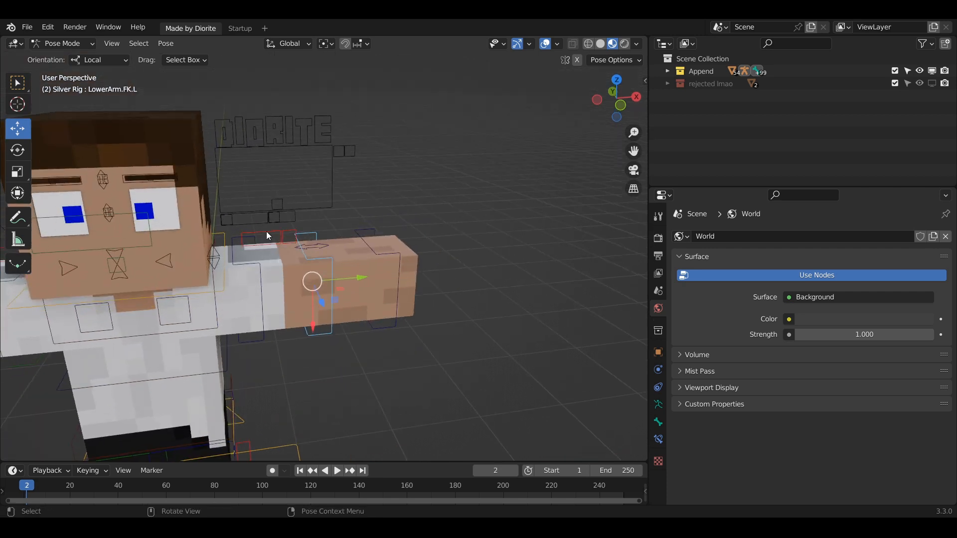
# - Turn on the 3 Pixel Arm property on the S-shaped property control
pyautogui.scroll(-2, 144, 189)
pyautogui.press('n')
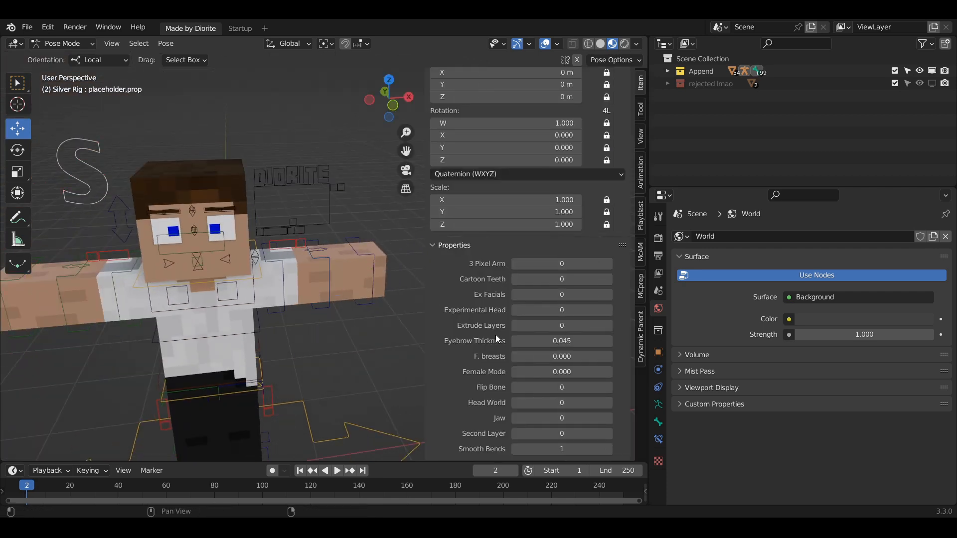
pyautogui.press('n')
pyautogui.scroll(4, 301, 256)
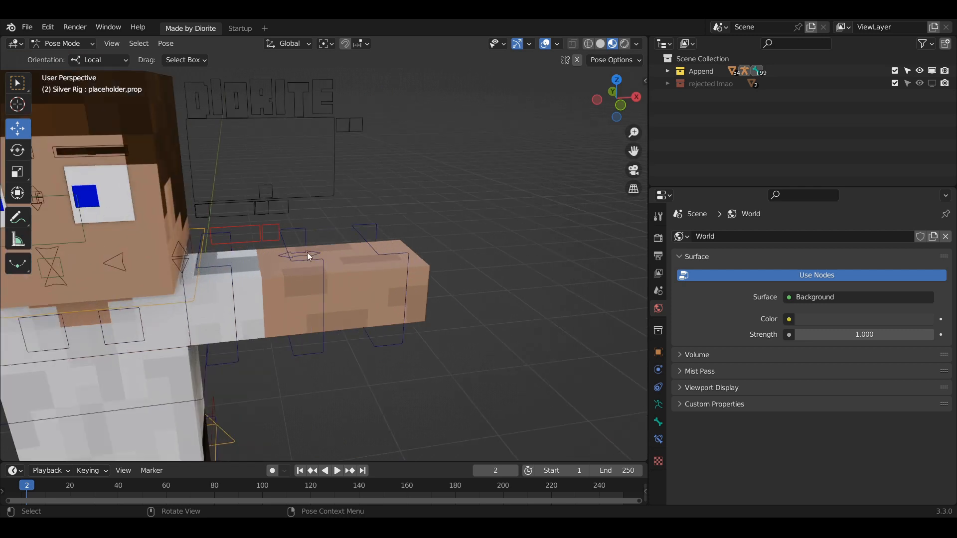
# - Slide out the left three-pixel arm's Fingers control and try scaling it
pyautogui.click(309, 253)
pyautogui.moveTo(320, 253); pyautogui.dragTo(361, 255)
pyautogui.press('s')
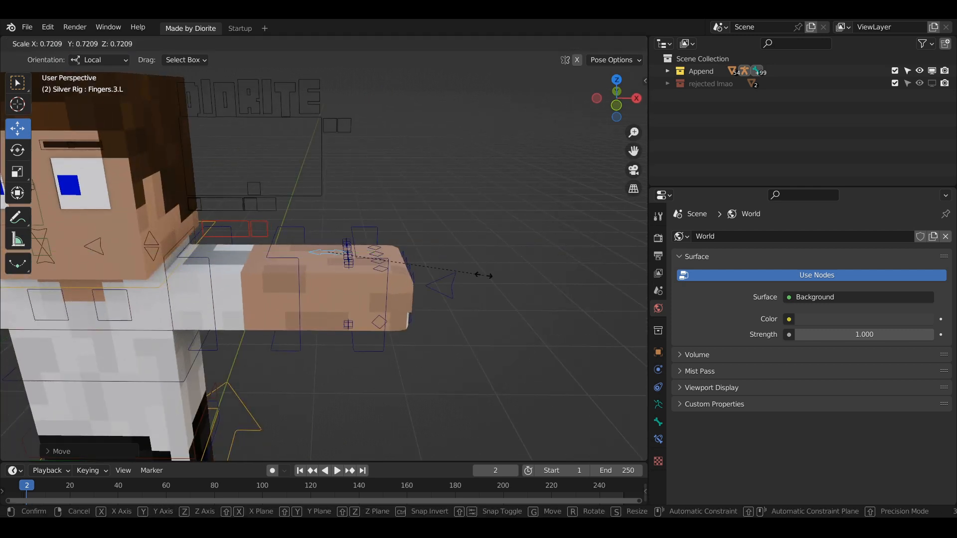
# - Try scaling the left three-pixel arm's main finger control, and undo the finger control changes
pyautogui.click(450, 281)
pyautogui.moveTo(450, 277); pyautogui.dragTo(426, 284, button='middle')
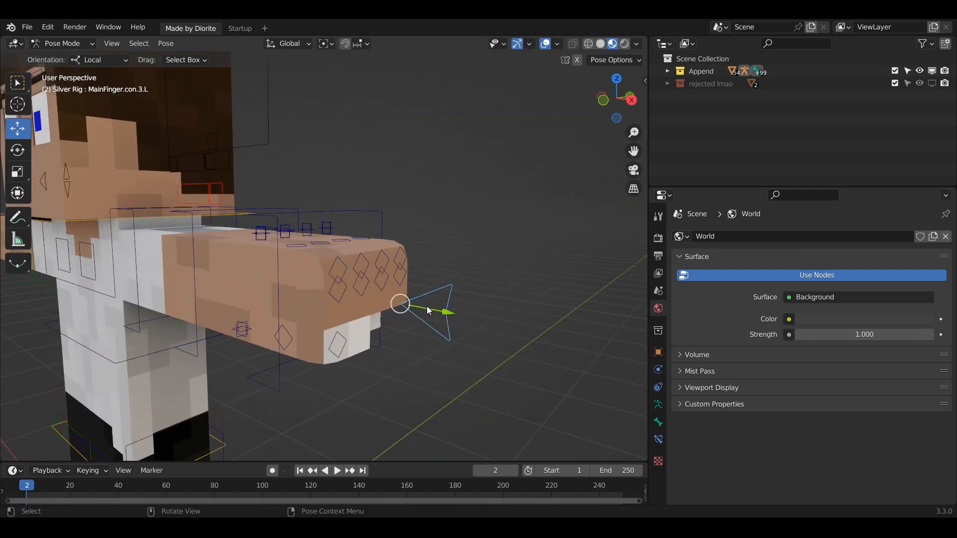
pyautogui.press('s')
pyautogui.click(509, 307)
pyautogui.moveTo(508, 306); pyautogui.dragTo(277, 245, button='middle')
pyautogui.hotkey('ctrl', 'z')
pyautogui.hotkey('ctrl', 'z')
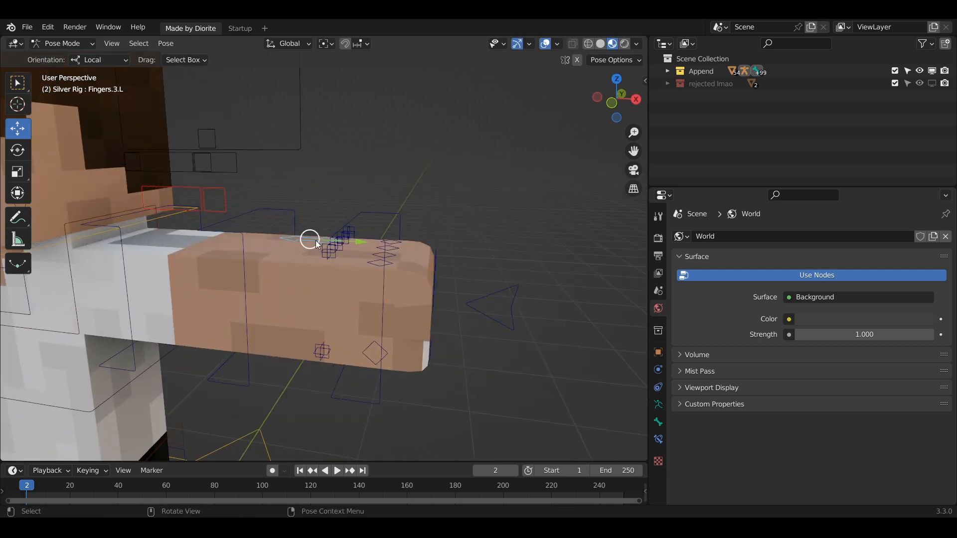
pyautogui.hotkey('ctrl', 'z')
# - Select the S-shaped property control beside the head and set 3 Pixel Arm back to 0
pyautogui.moveTo(207, 209); pyautogui.dragTo(232, 212, button='middle')
pyautogui.scroll(-6, 233, 212)
pyautogui.click(129, 178)
pyautogui.scroll(2, 194, 215)
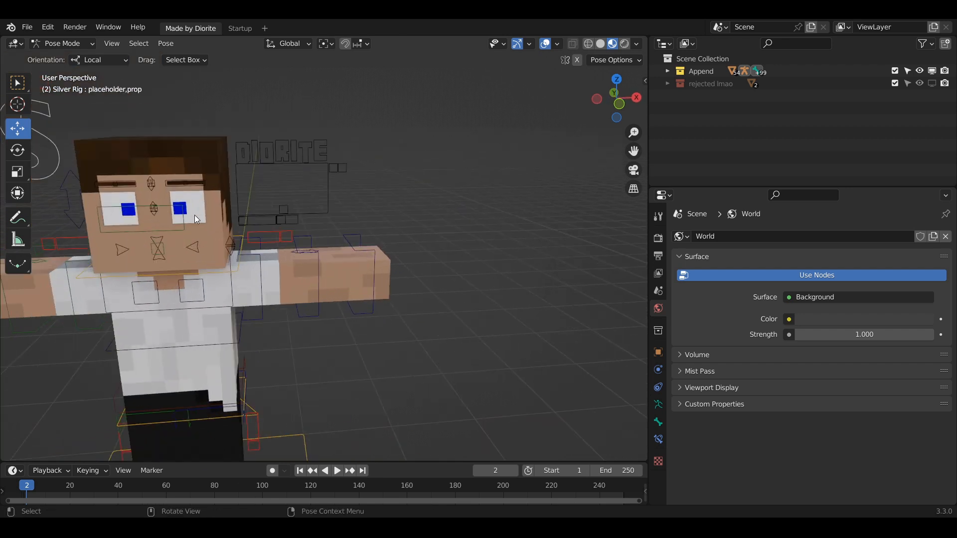
pyautogui.press('n')
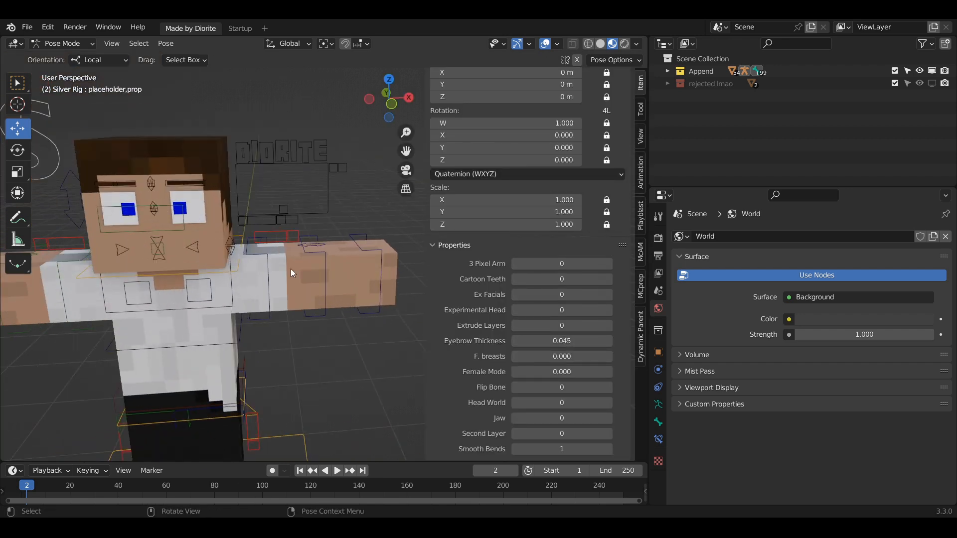
pyautogui.press('n')
pyautogui.moveTo(291, 270); pyautogui.dragTo(370, 246, button='middle')
pyautogui.press('a')
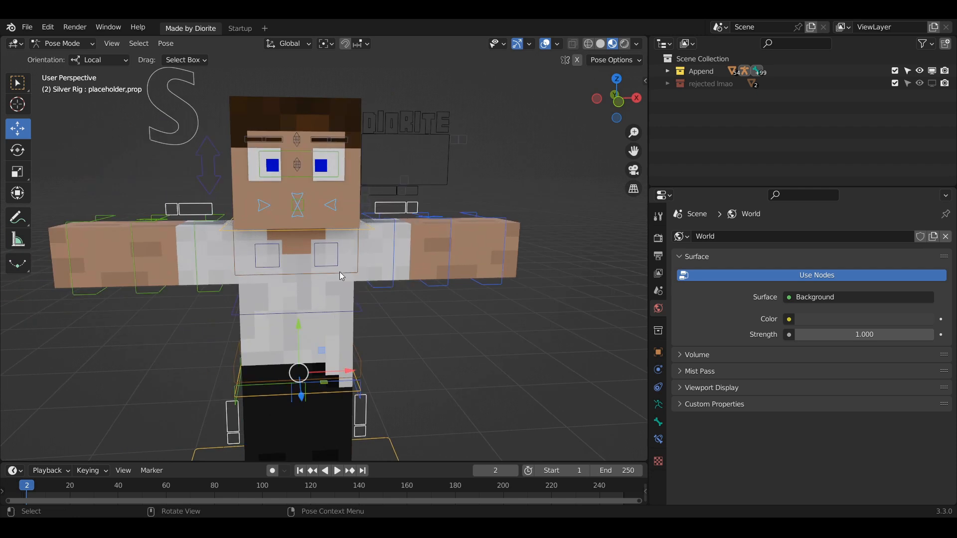
pyautogui.press('a')
pyautogui.click(360, 310)
pyautogui.moveTo(360, 311); pyautogui.dragTo(360, 326, button='middle')
pyautogui.moveTo(334, 307)
pyautogui.mouseDown()
pyautogui.moveTo(307, 309)
pyautogui.moveTo(335, 306)
pyautogui.mouseUp()
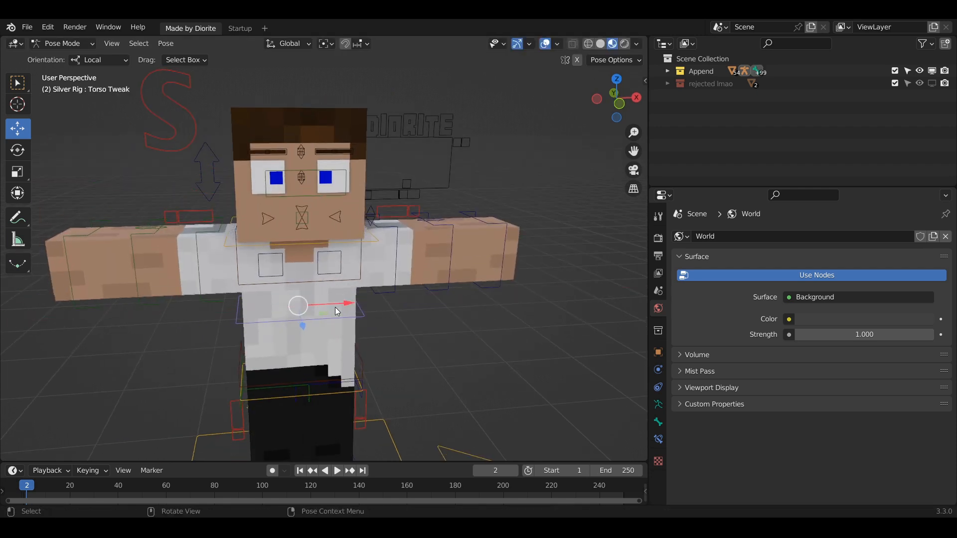
# - Open the mouth by moving the Mouth.con control upward on the DIORITE face board
pyautogui.scroll(2, 336, 306)
pyautogui.moveTo(385, 270); pyautogui.dragTo(372, 225, button='middle')
pyautogui.keyDown('shift'); pyautogui.moveTo(375, 207); pyautogui.dragTo(377, 271, button='middle'); pyautogui.keyUp('shift')
pyautogui.press('a')
pyautogui.press('a')
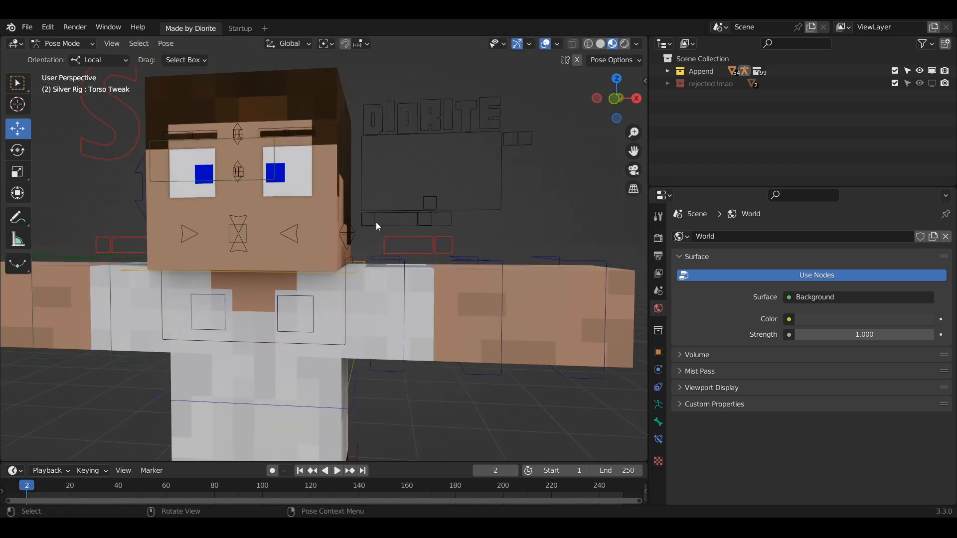
pyautogui.click(371, 220)
pyautogui.moveTo(380, 217); pyautogui.dragTo(405, 227, button='middle')
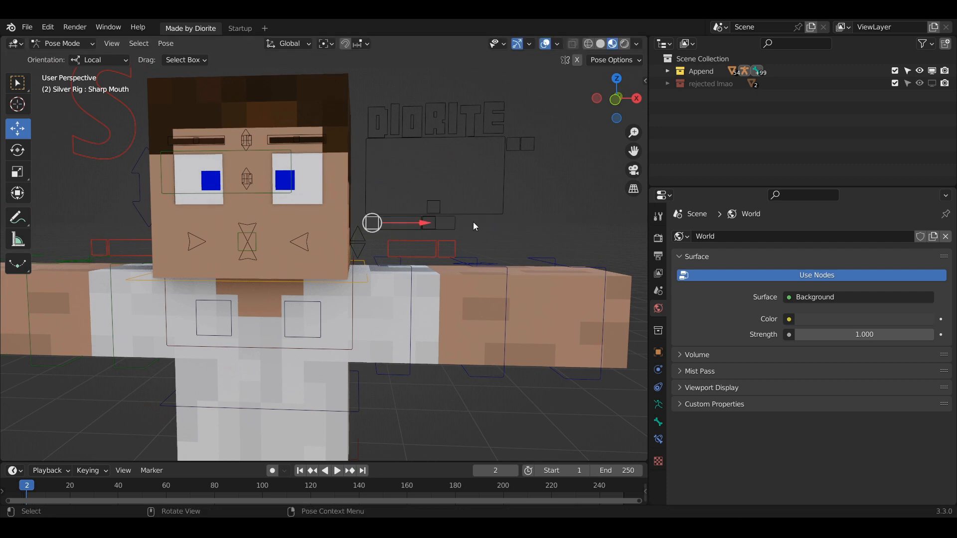
pyautogui.click(438, 205)
pyautogui.press('g')
pyautogui.click(455, 170)
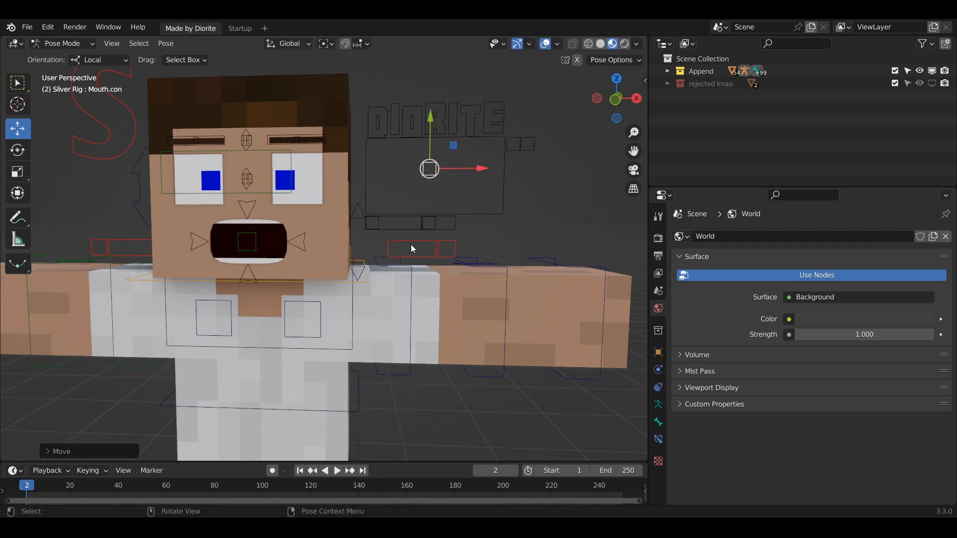
# - Try sliding the Sharp Mouth control, and clear the main mouth control's location
pyautogui.click(375, 224)
pyautogui.moveTo(417, 223)
pyautogui.mouseDown()
pyautogui.moveTo(440, 223)
pyautogui.moveTo(416, 218)
pyautogui.mouseUp()
pyautogui.press('Escape')
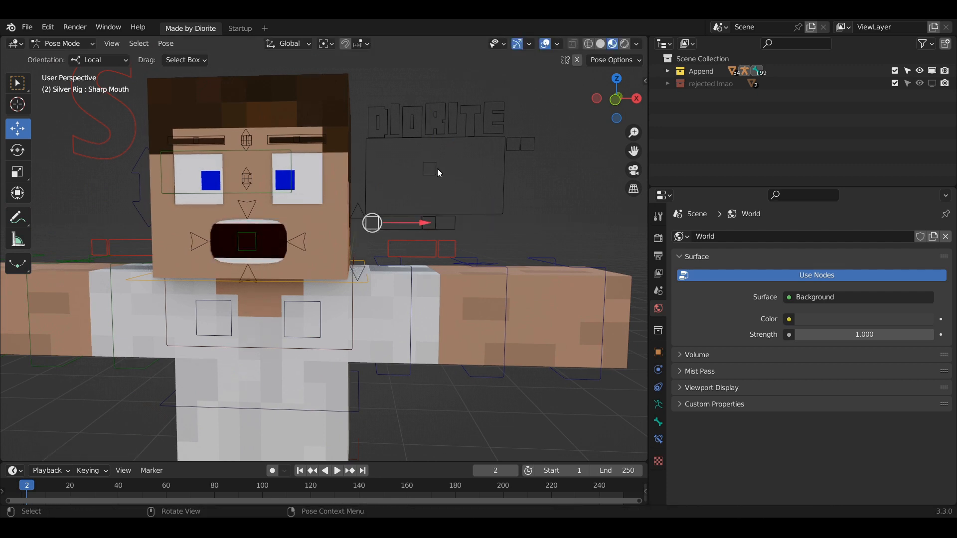
pyautogui.hotkey('alt', 'g')
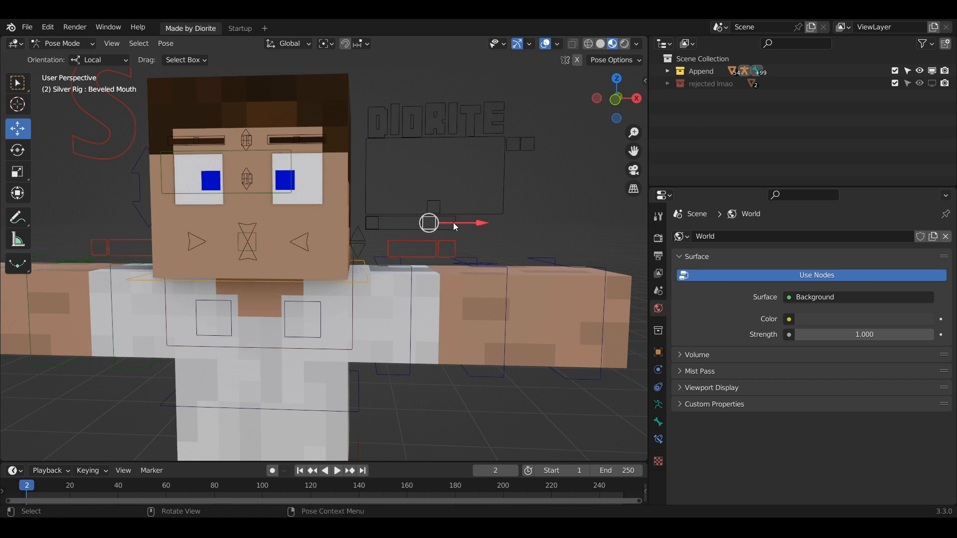
# - Slide the Beveled Mouth control along its local X axis below the face board
pyautogui.moveTo(455, 227); pyautogui.dragTo(519, 224)
pyautogui.scroll(4, 355, 209)
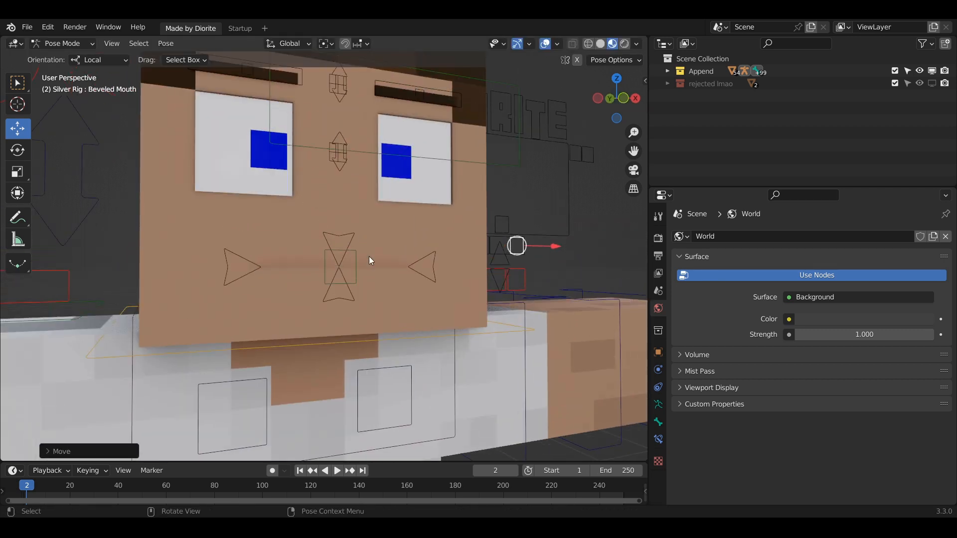
pyautogui.scroll(-2, 369, 256)
# - Try rotating and moving the main mouth control to shape a smile, and undo the last mouth change
pyautogui.click(467, 228)
pyautogui.press('r')
pyautogui.moveTo(444, 194); pyautogui.dragTo(416, 213)
pyautogui.press('g')
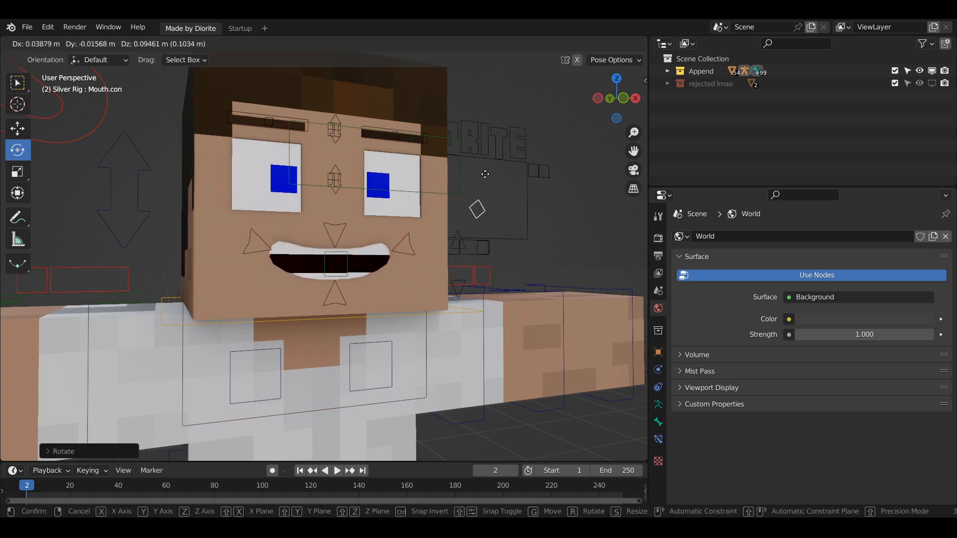
pyautogui.rightClick(494, 205)
pyautogui.moveTo(467, 210); pyautogui.dragTo(399, 225, button='middle')
pyautogui.moveTo(440, 204); pyautogui.dragTo(487, 167)
pyautogui.hotkey('ctrl', 'z')
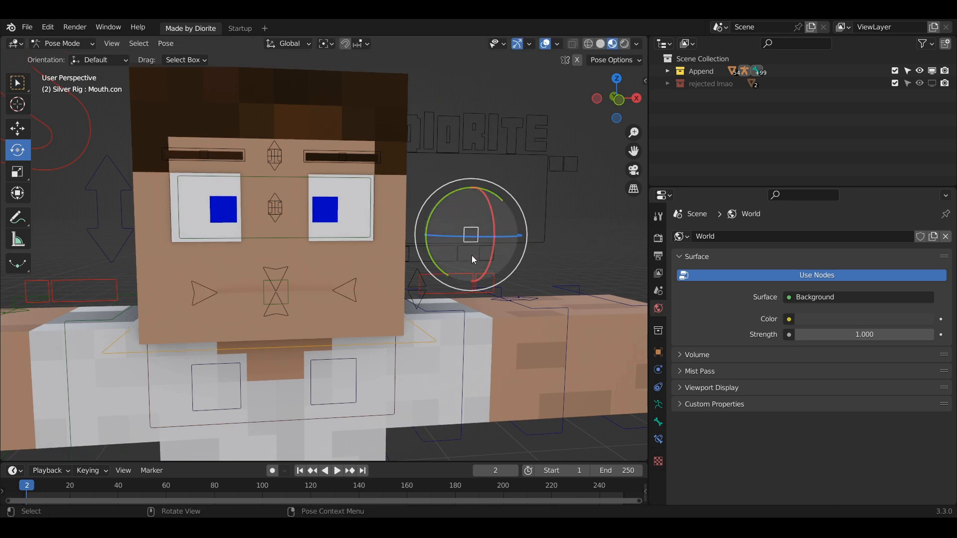
# - Clear the location of all the rig's controls and deselect them
pyautogui.click(488, 250)
pyautogui.scroll(-3, 482, 255)
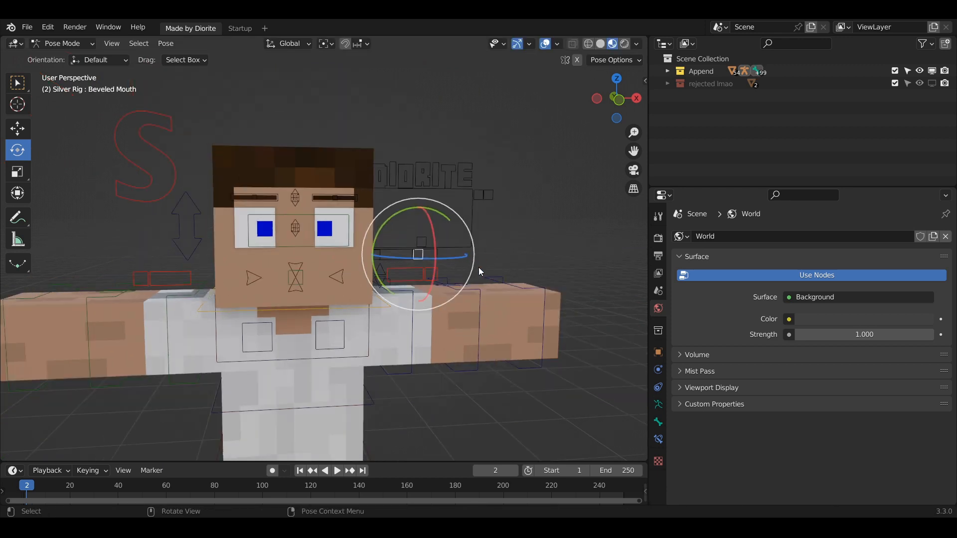
pyautogui.moveTo(478, 269); pyautogui.dragTo(450, 260, button='middle')
pyautogui.press('a')
pyautogui.hotkey('alt', 'g')
pyautogui.hotkey('alt', 'a')
# - Try rotating, scaling and moving the main eyebrow control between the brows
pyautogui.scroll(3, 299, 181)
pyautogui.moveTo(299, 181); pyautogui.dragTo(302, 204, button='middle')
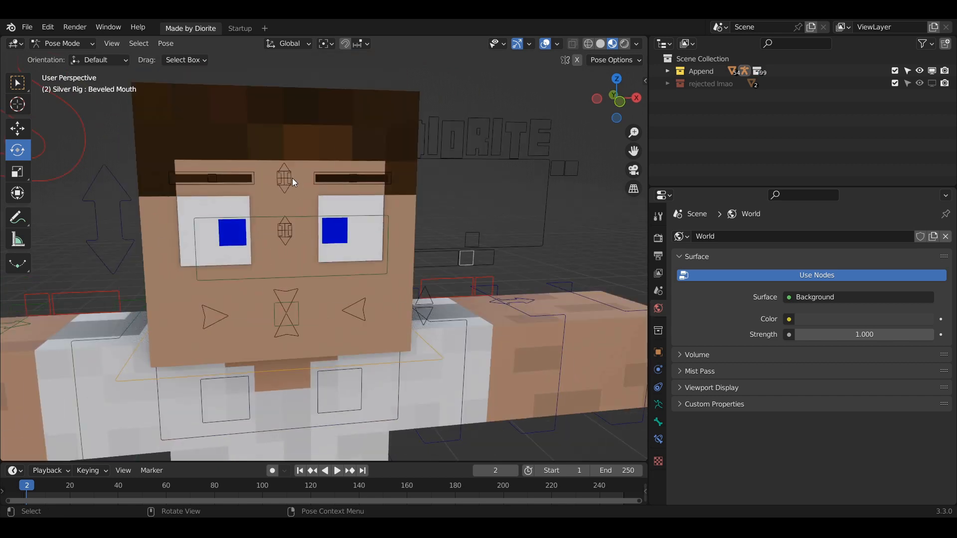
pyautogui.click(292, 178)
pyautogui.press('r')
pyautogui.rightClick(380, 235)
pyautogui.press('s')
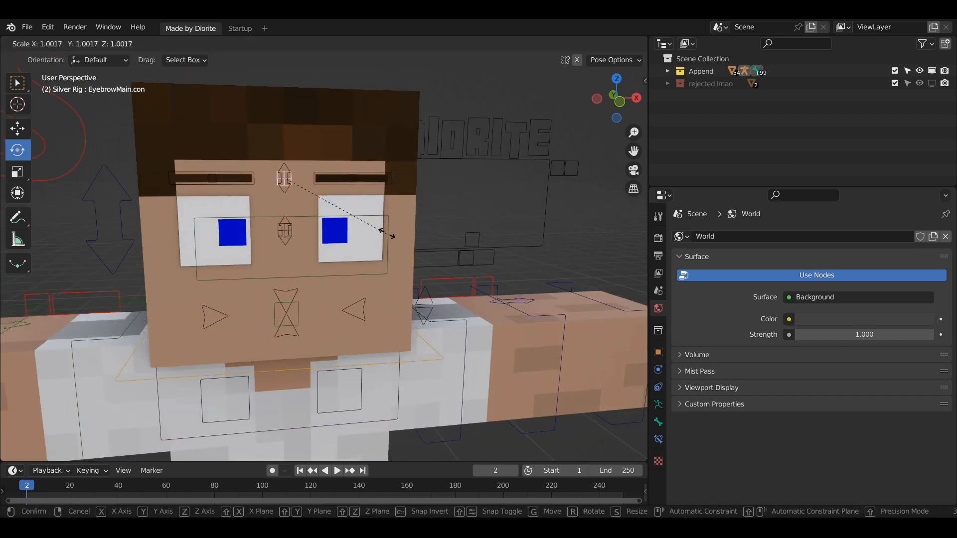
pyautogui.rightClick(417, 231)
pyautogui.press('g')
pyautogui.rightClick(374, 220)
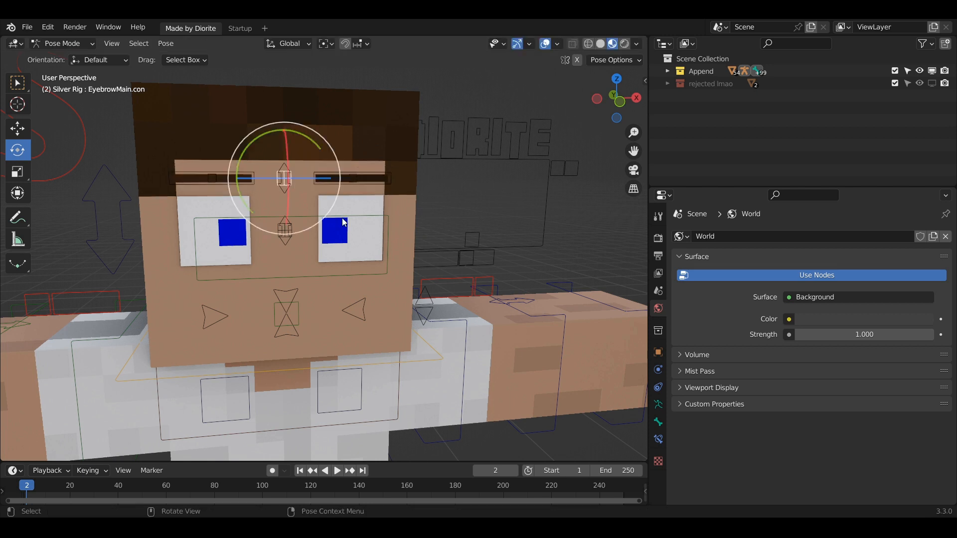
# - Try moving the main eye control along its local Y axis, and try rotating and scaling it
pyautogui.scroll(2, 286, 220)
pyautogui.click(280, 220)
pyautogui.hotkey('shift', 'space')
pyautogui.press('g')
pyautogui.moveTo(271, 198); pyautogui.dragTo(284, 162)
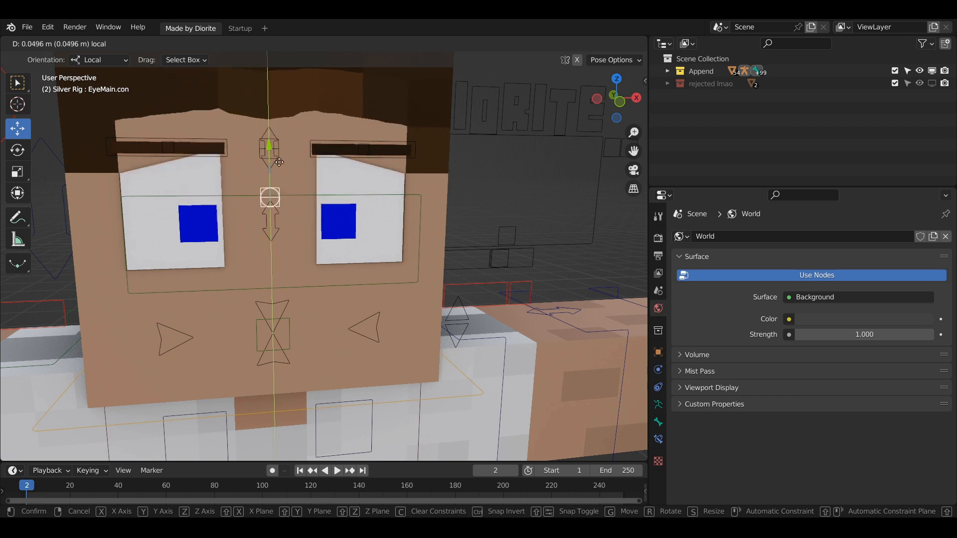
pyautogui.rightClick(286, 165)
pyautogui.press('r')
pyautogui.rightClick(365, 324)
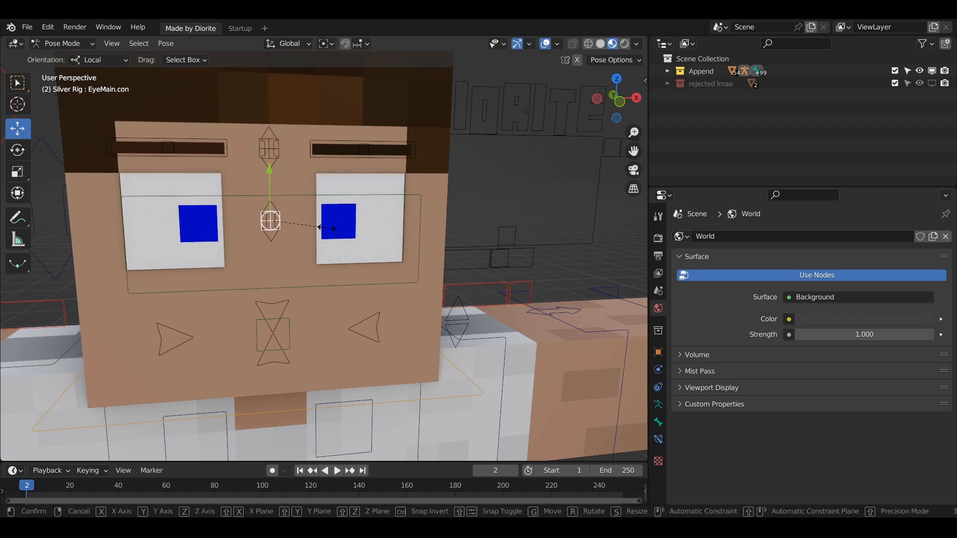
pyautogui.rightClick(343, 240)
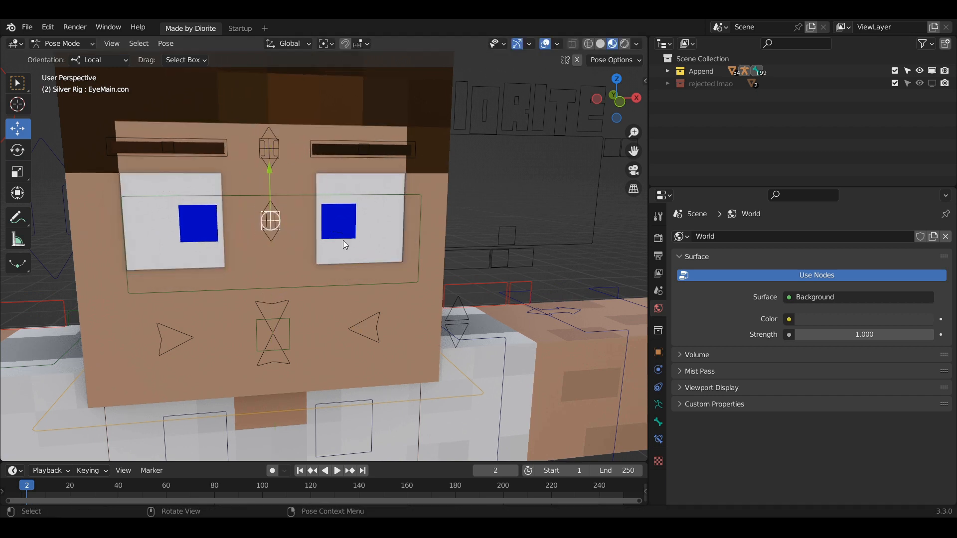
# - Show the main eye control's transform and Affect Middle property, and try scaling the control down
pyautogui.press('n')
pyautogui.scroll(2, 317, 253)
pyautogui.moveTo(316, 253); pyautogui.dragTo(298, 275, button='middle')
pyautogui.scroll(-2, 298, 275)
pyautogui.press('s')
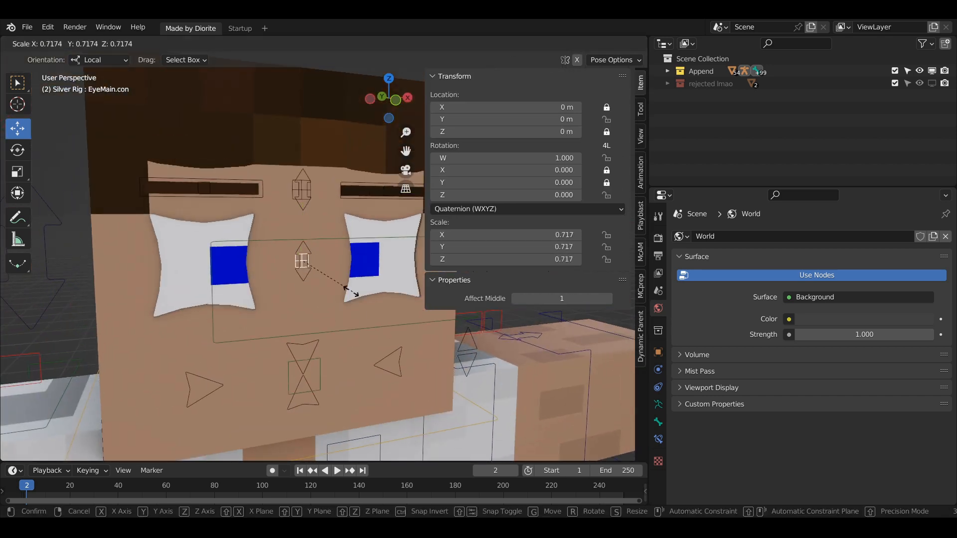
pyautogui.rightClick(507, 314)
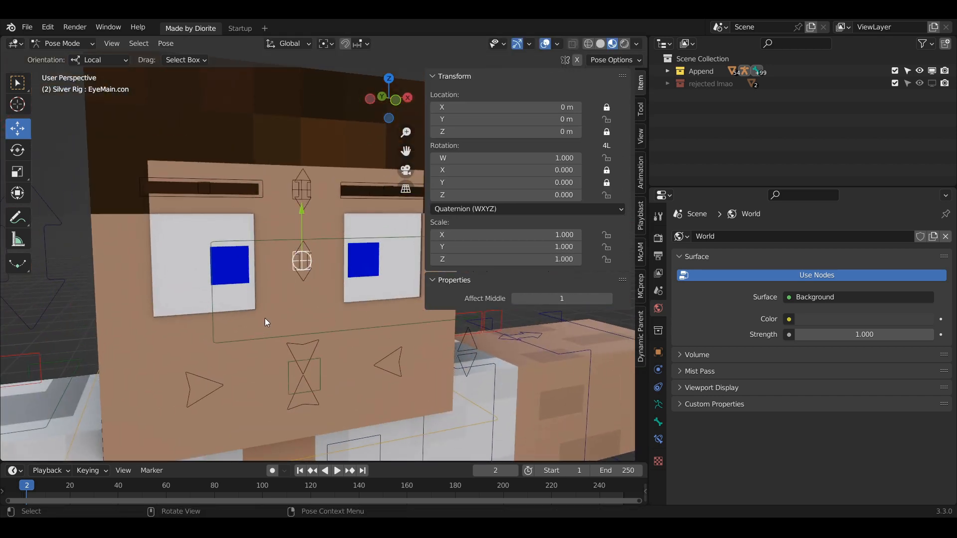
# - Try scaling the main eye control up to 1.160 with Affect Middle at 1, and undo the scaling
pyautogui.press('s')
pyautogui.click(282, 337)
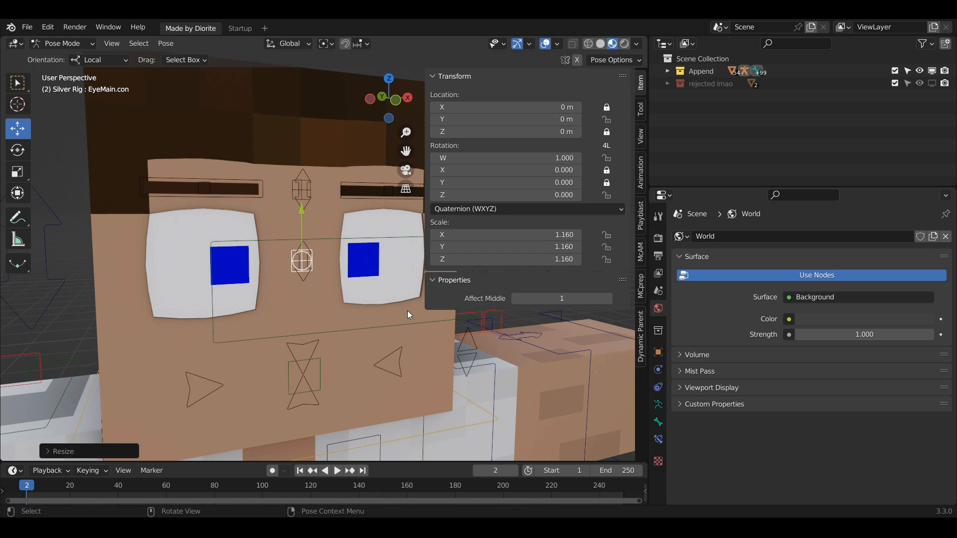
pyautogui.hotkey('ctrl', 'z')
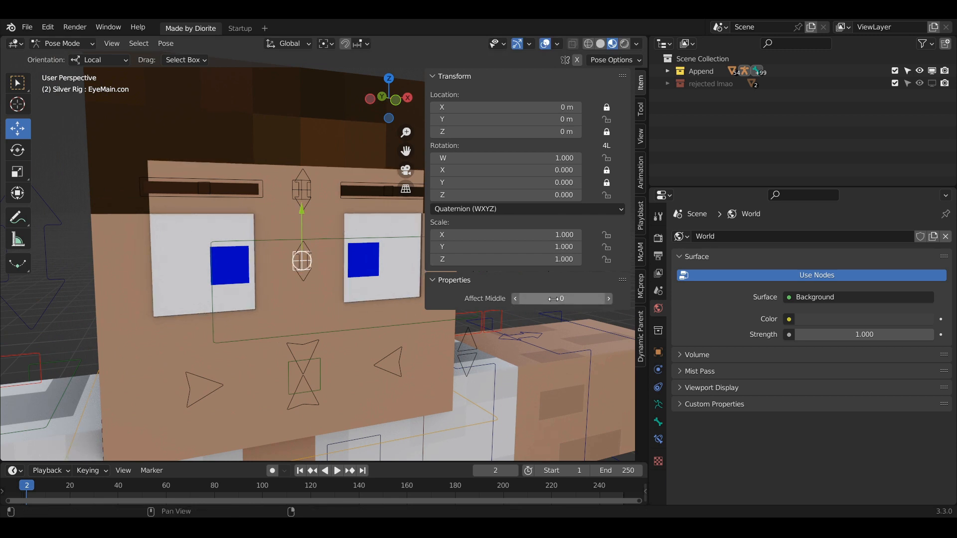
# - Try scaling the main eye control down and up with Affect Middle set to 0, and set it back to 1
pyautogui.press('s')
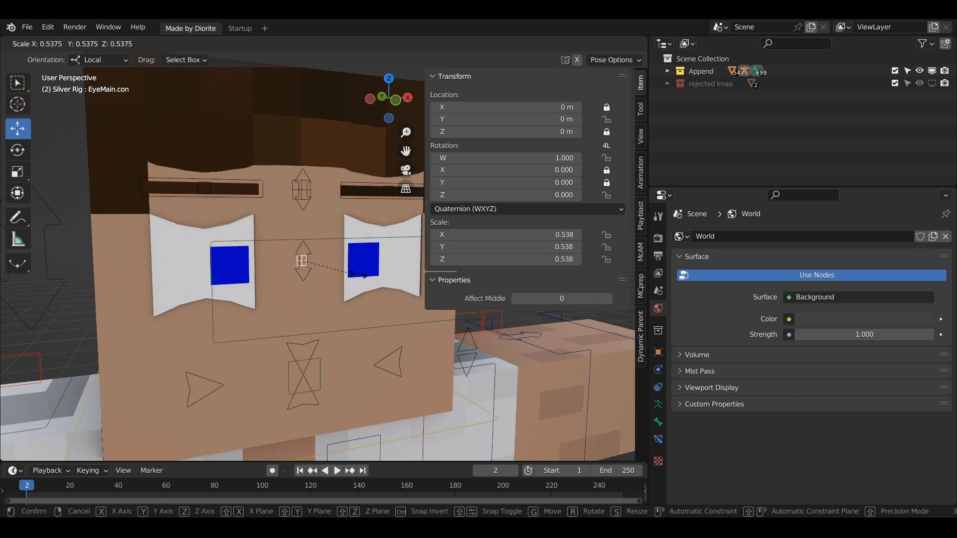
pyautogui.click(353, 273)
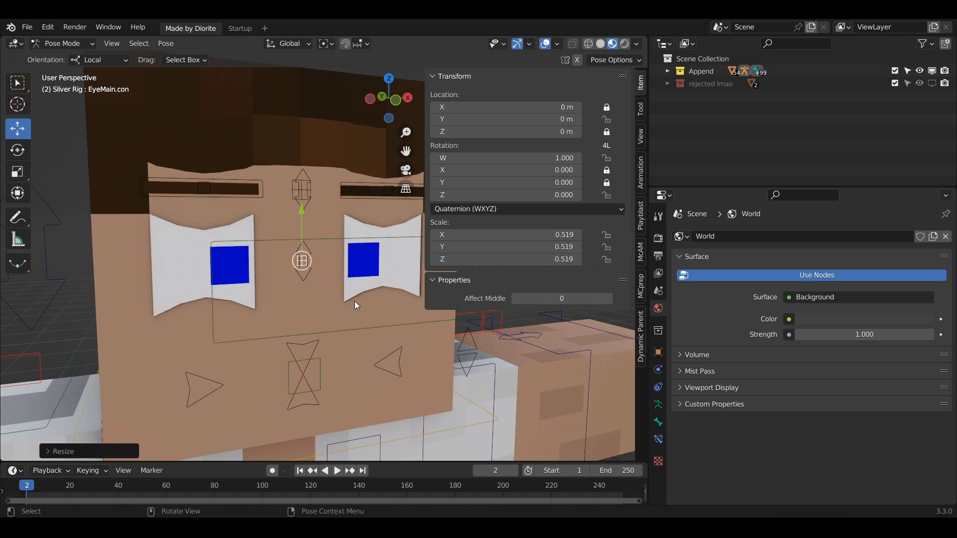
pyautogui.press('s')
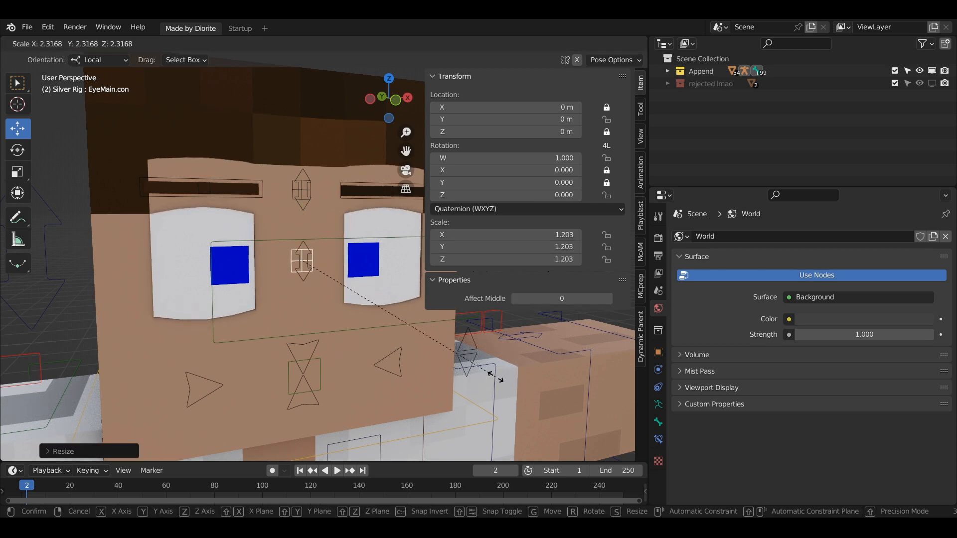
pyautogui.click(524, 358)
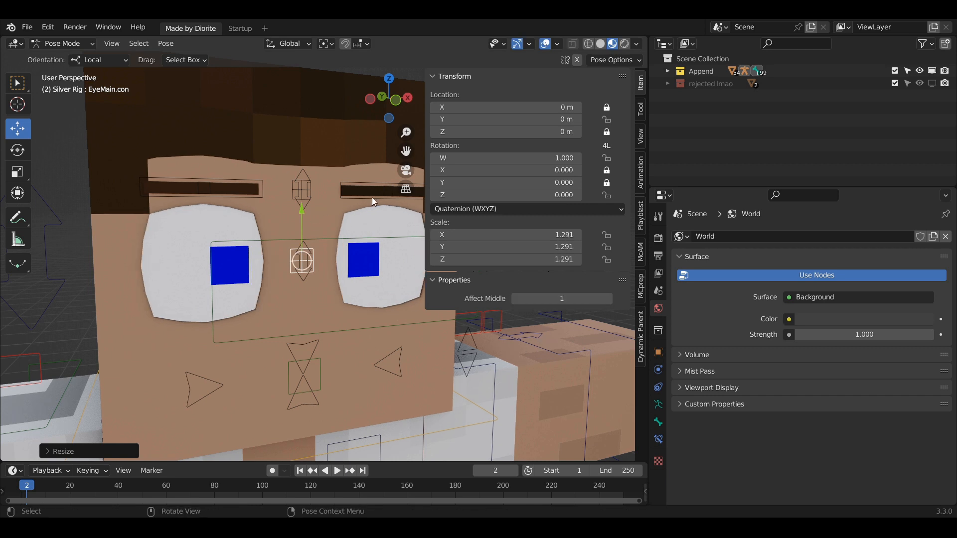
# - Try scaling the main eye control once more, clear its scale and hide the sidebar
pyautogui.moveTo(372, 341); pyautogui.dragTo(332, 308, button='middle')
pyautogui.press('s')
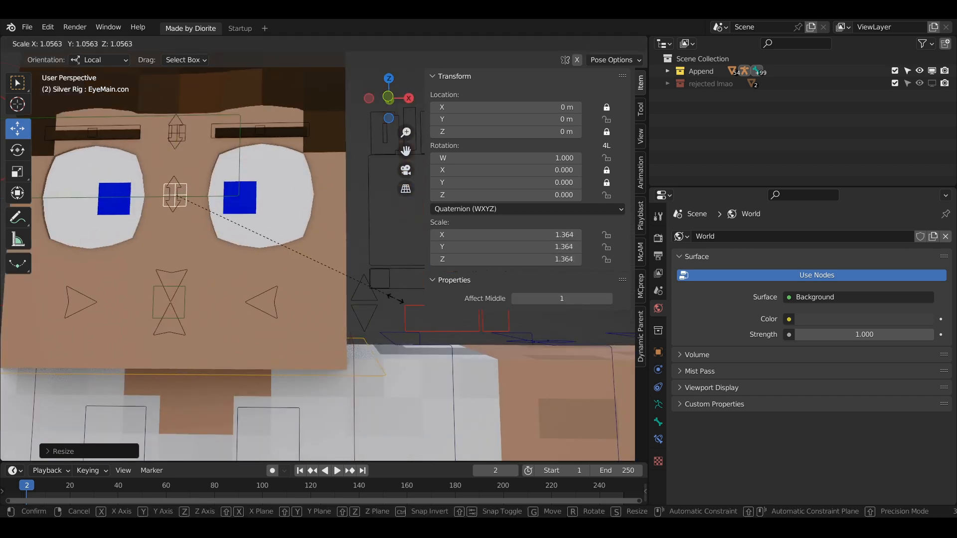
pyautogui.rightClick(386, 295)
pyautogui.hotkey('alt', 's')
pyautogui.moveTo(244, 300); pyautogui.dragTo(273, 302, button='middle')
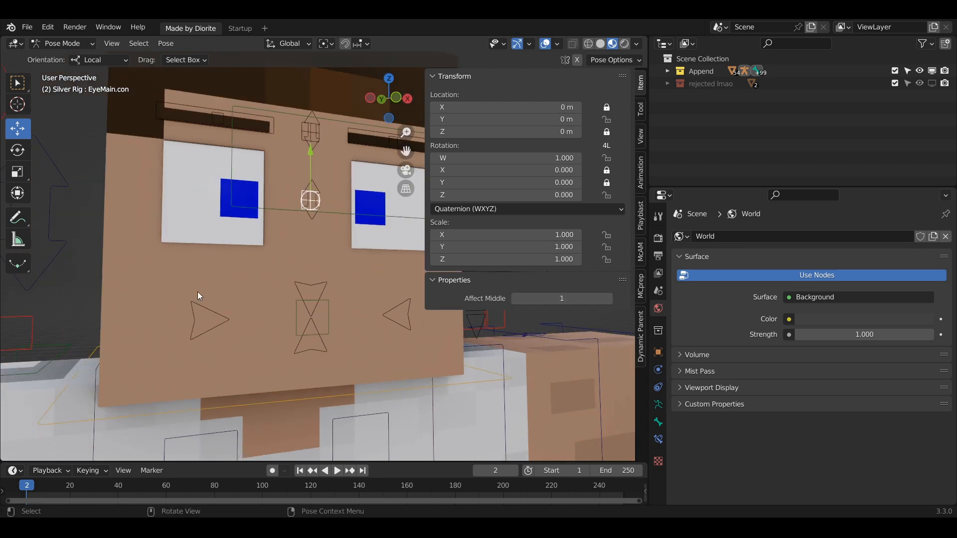
pyautogui.scroll(-6, 200, 279)
pyautogui.press('n')
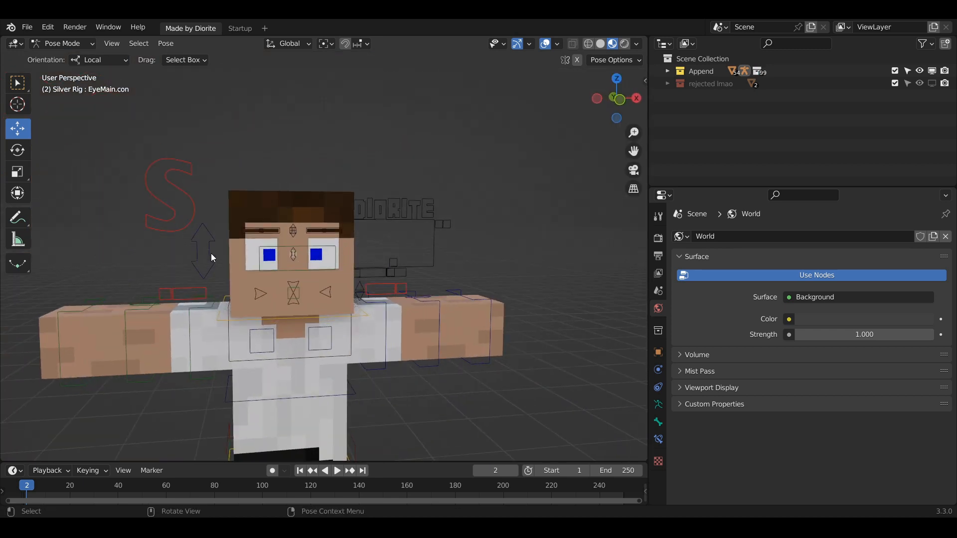
# - Try moving the squash control beside the head and deselect it
pyautogui.moveTo(250, 252); pyautogui.dragTo(255, 246, button='middle')
pyautogui.moveTo(229, 227)
pyautogui.mouseDown()
pyautogui.moveTo(199, 230)
pyautogui.moveTo(219, 239)
pyautogui.mouseUp()
pyautogui.rightClick(219, 239)
pyautogui.scroll(-3, 240, 254)
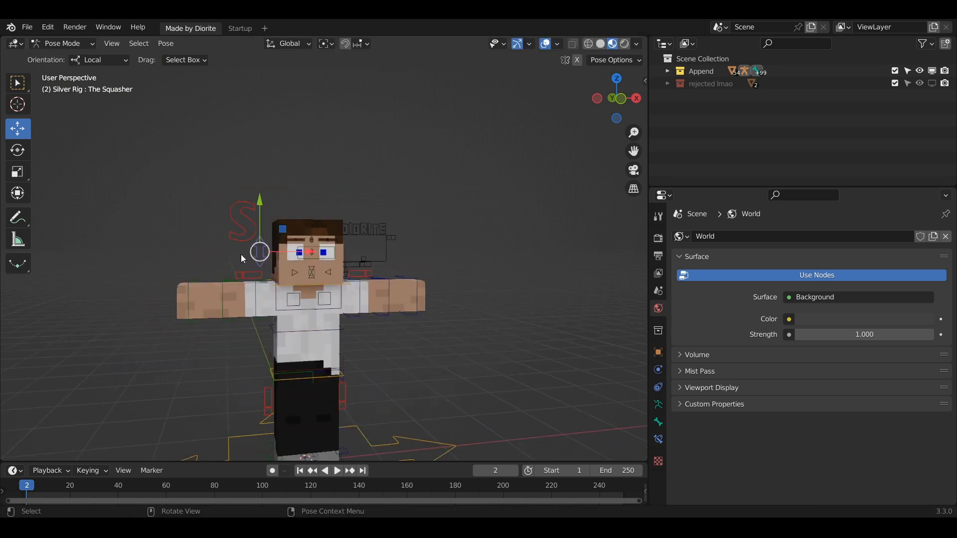
pyautogui.keyDown('shift'); pyautogui.moveTo(354, 309); pyautogui.dragTo(351, 228, button='middle'); pyautogui.keyUp('shift')
pyautogui.click(380, 284)
pyautogui.moveTo(379, 288); pyautogui.dragTo(363, 285, button='middle')
pyautogui.scroll(-2, 349, 324)
pyautogui.keyDown('shift'); pyautogui.moveTo(348, 327); pyautogui.dragTo(400, 312, button='middle'); pyautogui.keyUp('shift')
pyautogui.scroll(2, 400, 313)
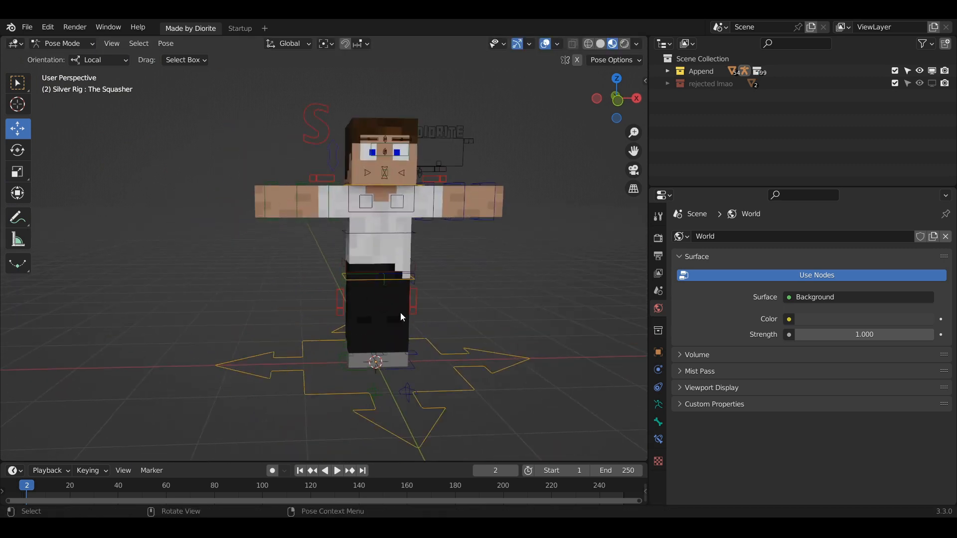
# - Select the right shoulder control, and try rotating the hip control
pyautogui.moveTo(398, 249); pyautogui.dragTo(384, 269, button='middle')
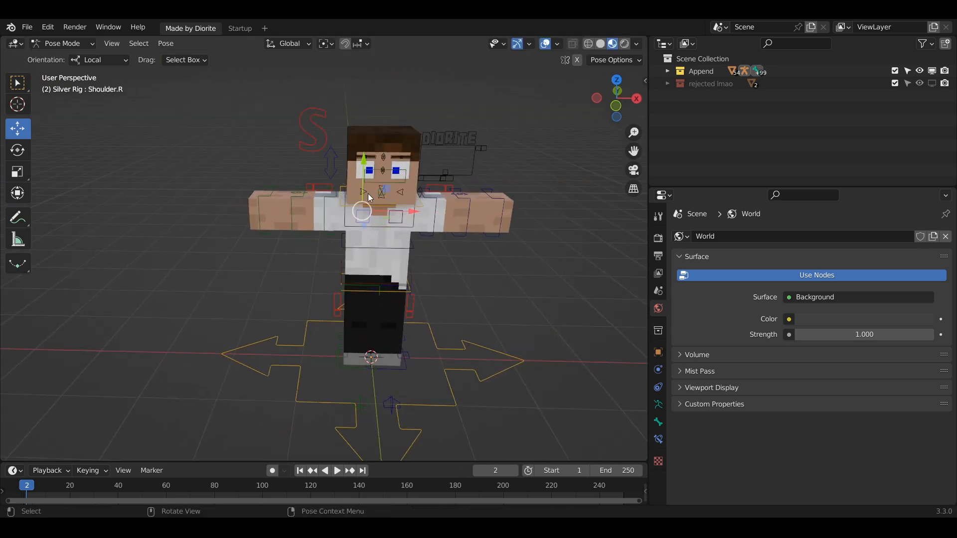
pyautogui.moveTo(368, 193); pyautogui.dragTo(378, 231, button='middle')
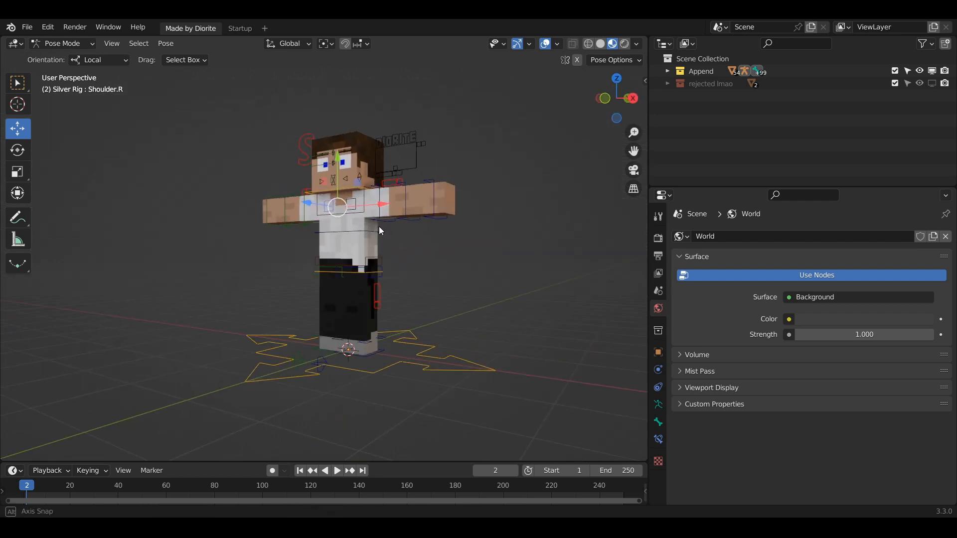
pyautogui.click(376, 255)
pyautogui.press('r')
pyautogui.moveTo(364, 244); pyautogui.dragTo(394, 248)
pyautogui.rightClick(391, 249)
pyautogui.moveTo(360, 249); pyautogui.dragTo(377, 255, button='middle')
pyautogui.scroll(-2, 377, 254)
# - Select and deselect all the rig's controls, and try moving the control at the torso
pyautogui.press('a')
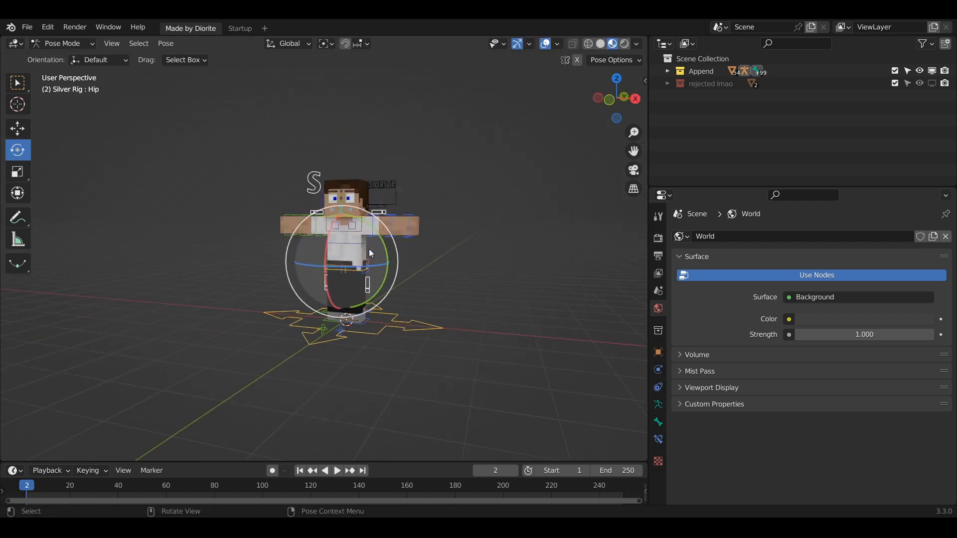
pyautogui.press('a')
pyautogui.click(360, 244)
pyautogui.press('g')
pyautogui.moveTo(384, 243)
pyautogui.mouseDown()
pyautogui.moveTo(399, 246)
pyautogui.moveTo(388, 252)
pyautogui.mouseUp()
pyautogui.rightClick(387, 252)
pyautogui.scroll(-3, 382, 244)
pyautogui.moveTo(372, 226); pyautogui.dragTo(380, 234, button='middle')
pyautogui.scroll(3, 336, 214)
pyautogui.scroll(4, 356, 214)
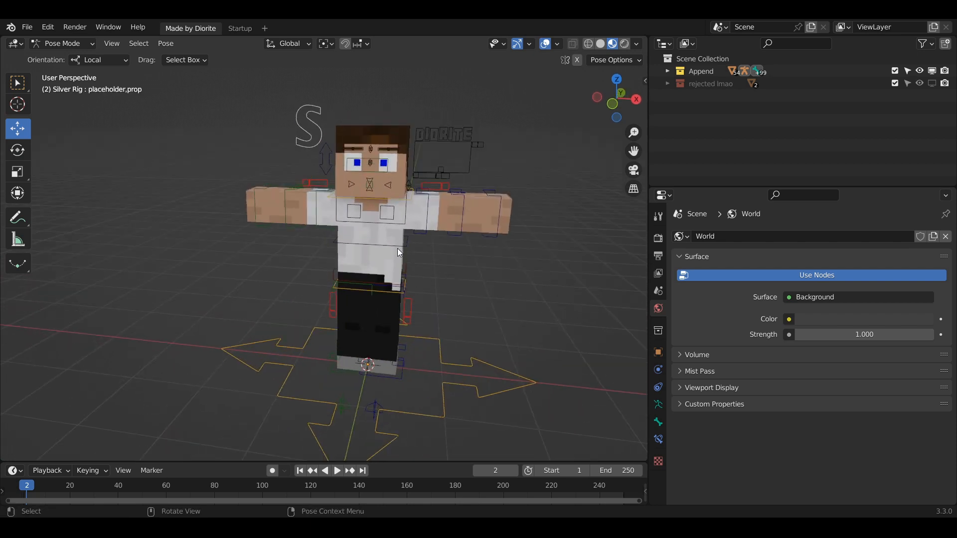